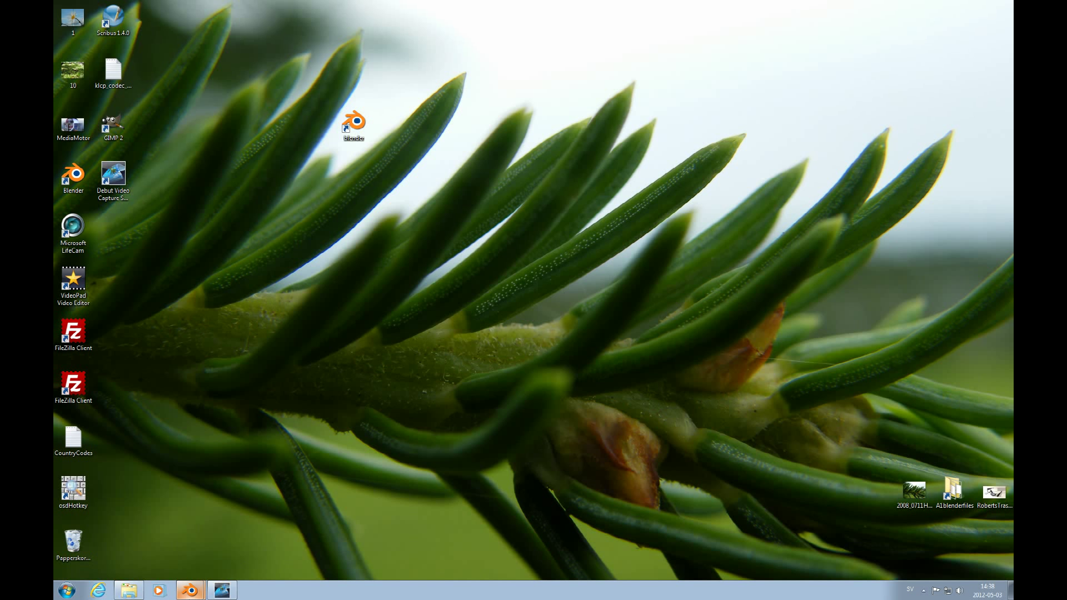
Return to Blender, zoom and orbit out of Camera Persp, and select a face on the pawn's base
left_click(190, 590)
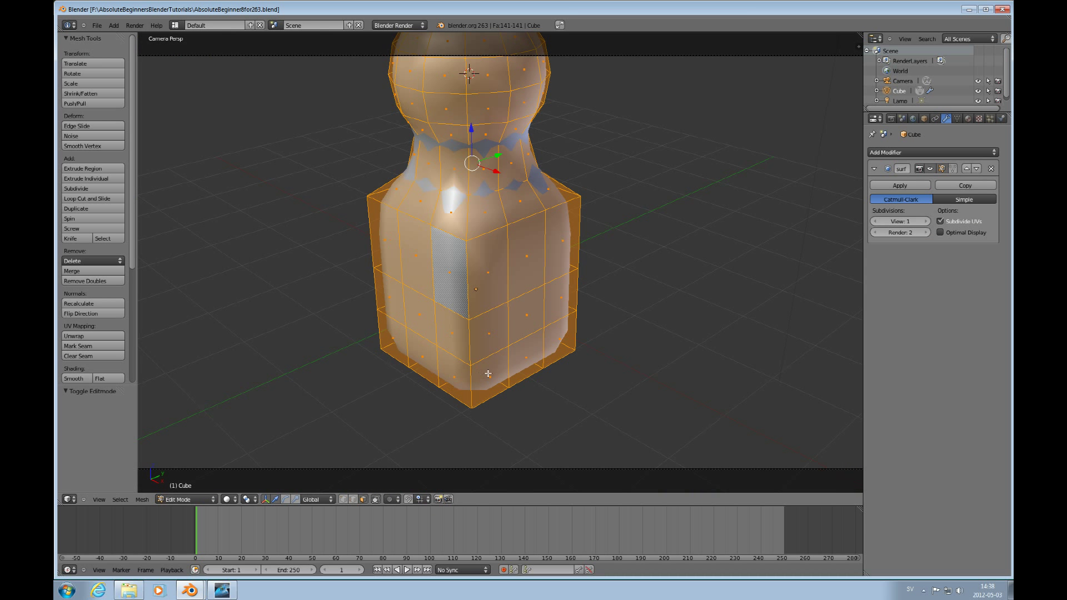
scroll(496, 360, "down", 5)
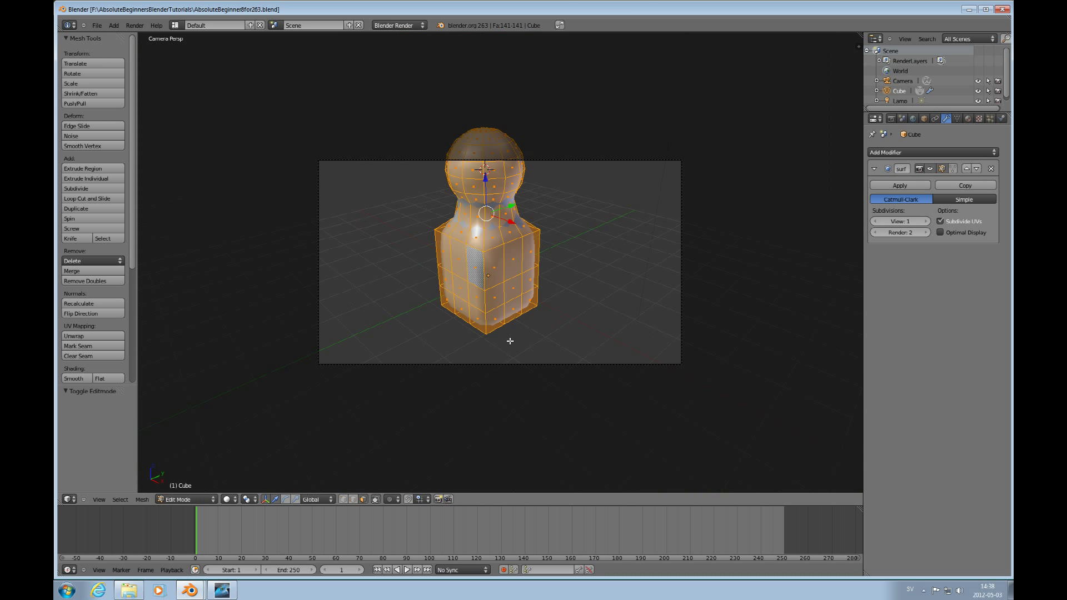
mouse_move(506, 331)
middle_mouse_down()
mouse_move(524, 311)
mouse_move(508, 316)
middle_mouse_up()
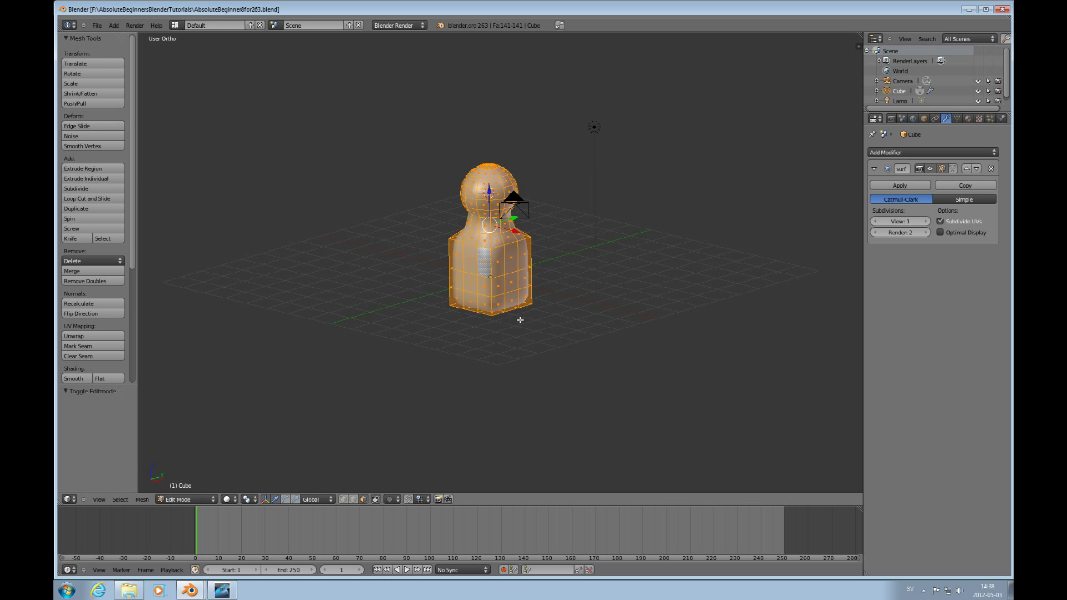
scroll(520, 320, "up", 5)
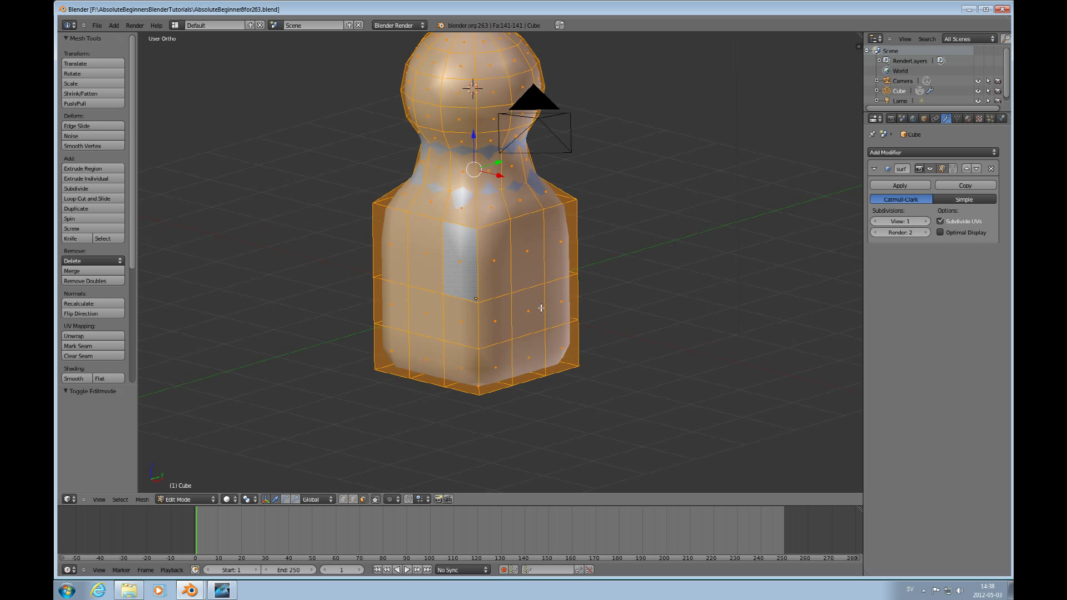
scroll(541, 308, "down", 4)
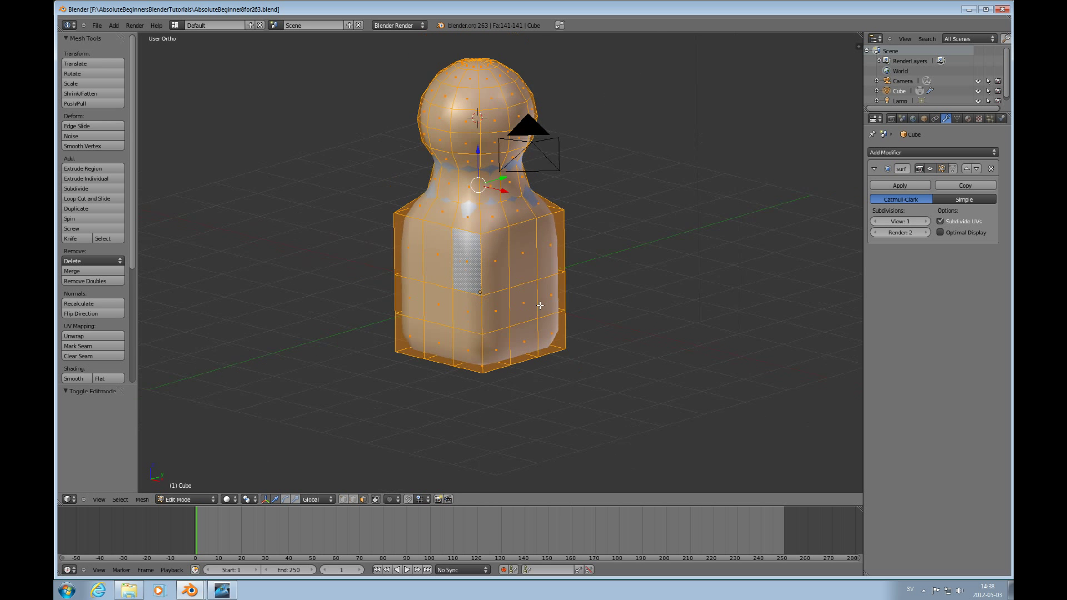
scroll(498, 309, "up", 2)
right_click(496, 309)
middle_click_drag(528, 305, 505, 317)
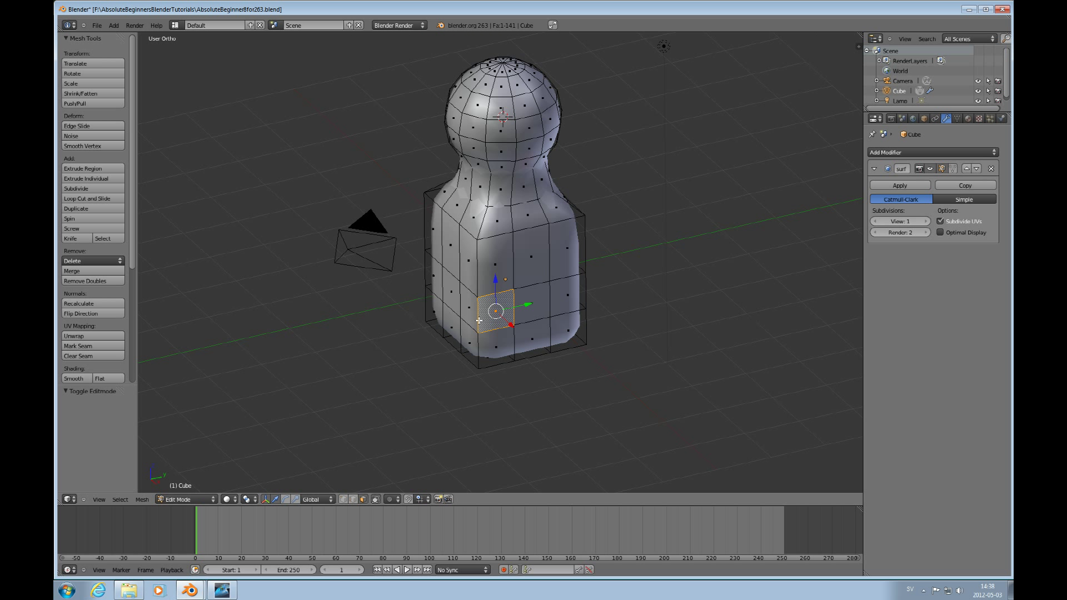
right_click(517, 307, "alt")
middle_click_drag(517, 307, 547, 322)
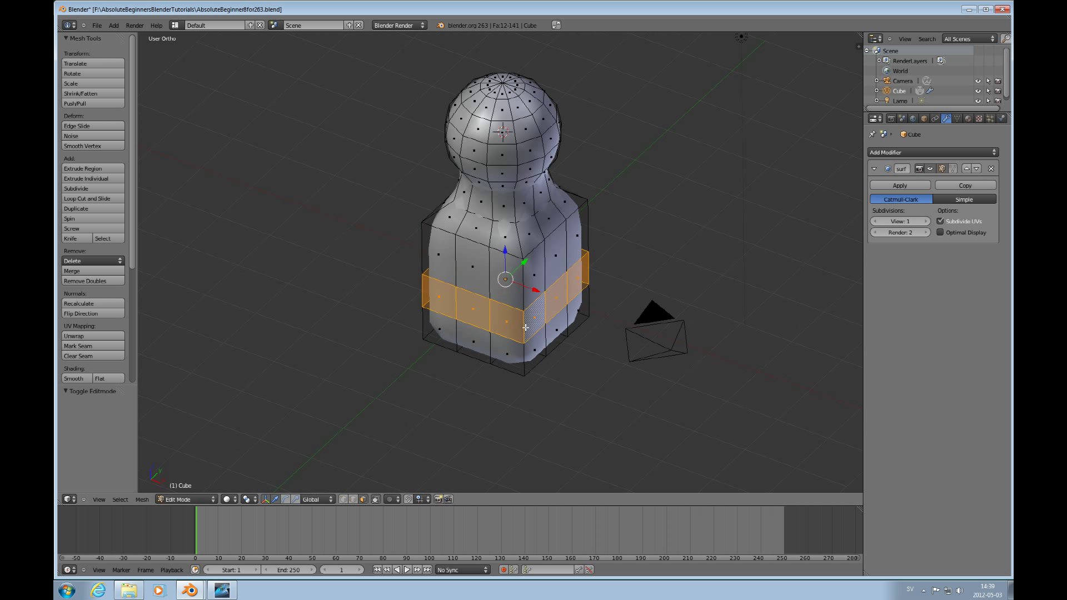
key("e")
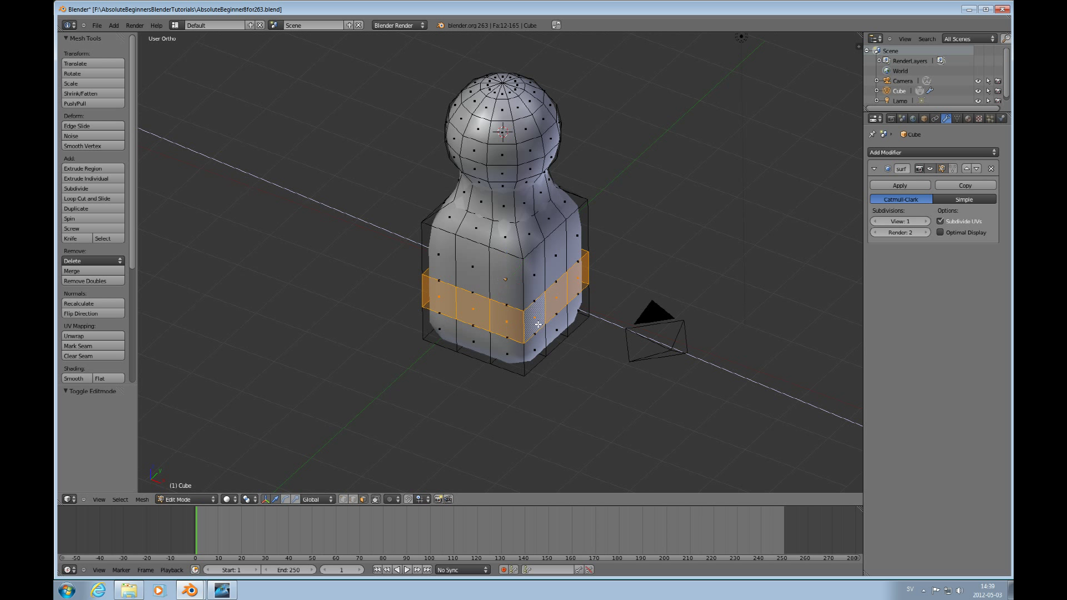
right_click(538, 324)
key("s")
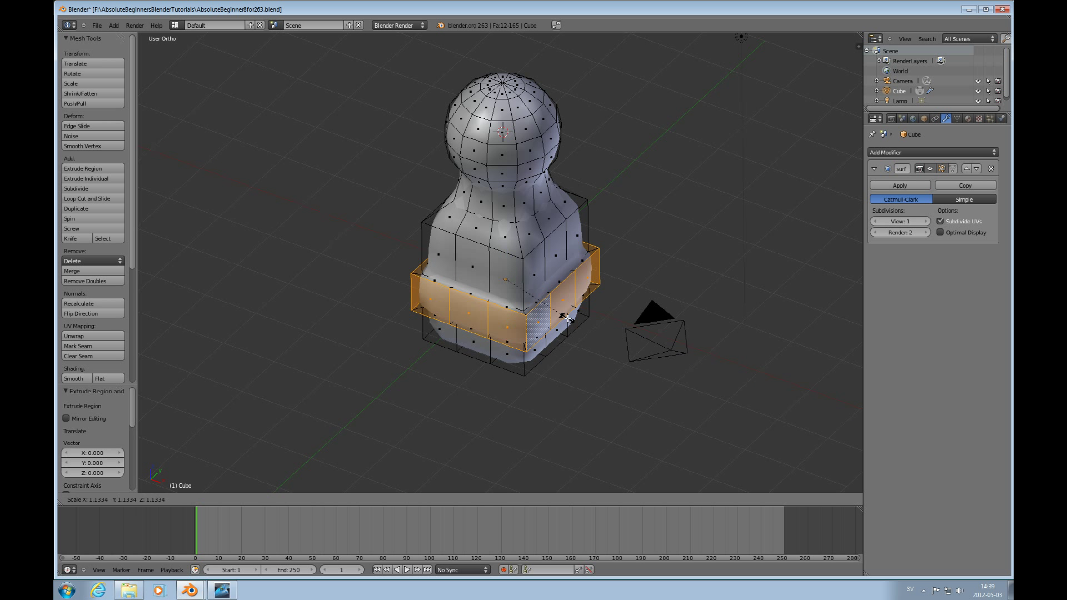
left_click(568, 318)
key("ctrl+z")
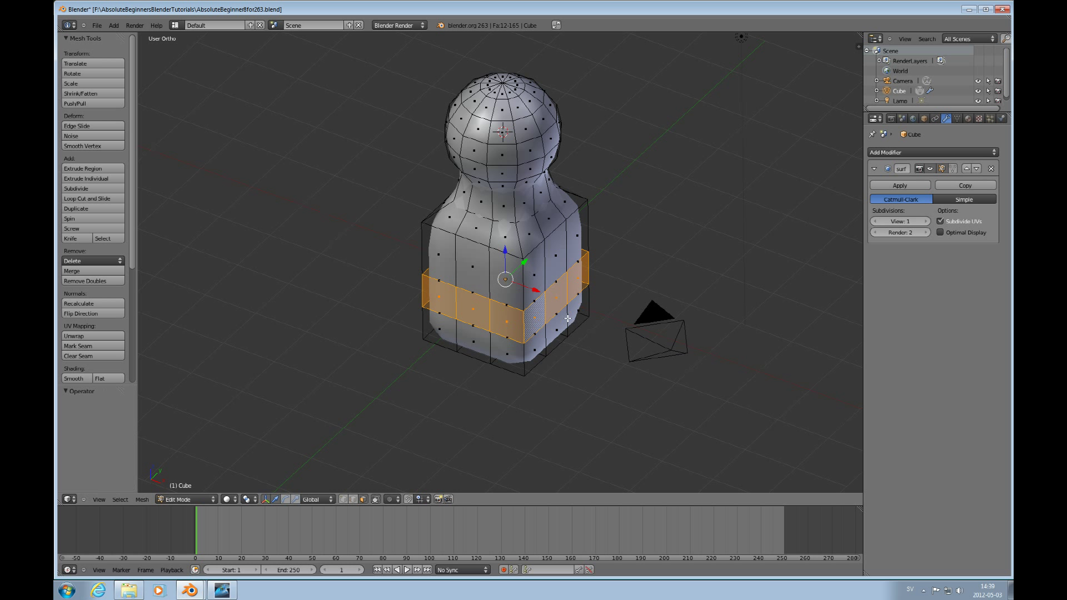
key("s")
key("shift+z")
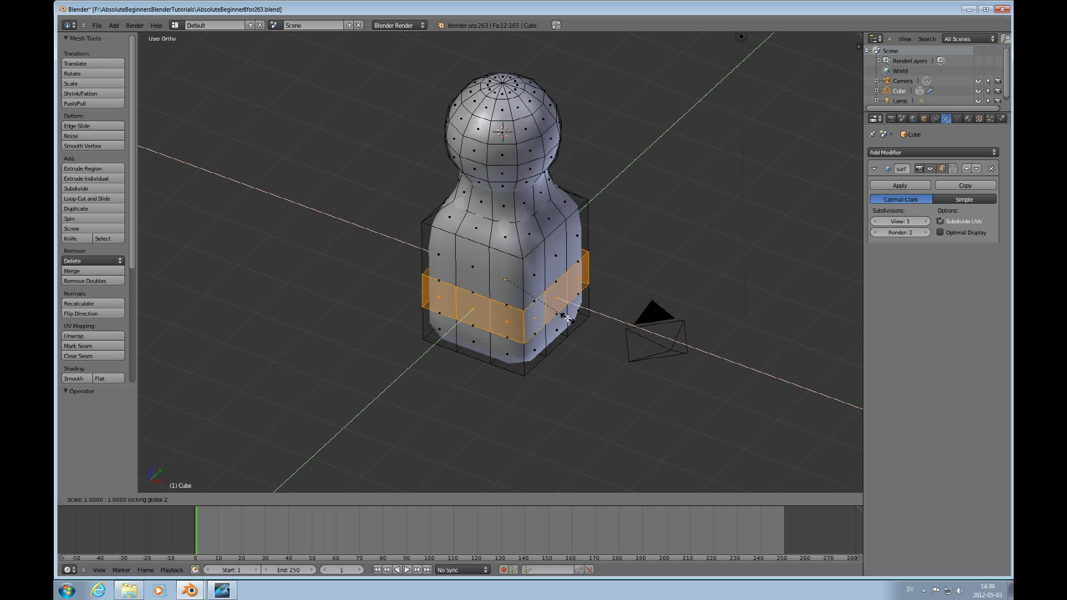
left_click(596, 336)
middle_click_drag(589, 328, 537, 294)
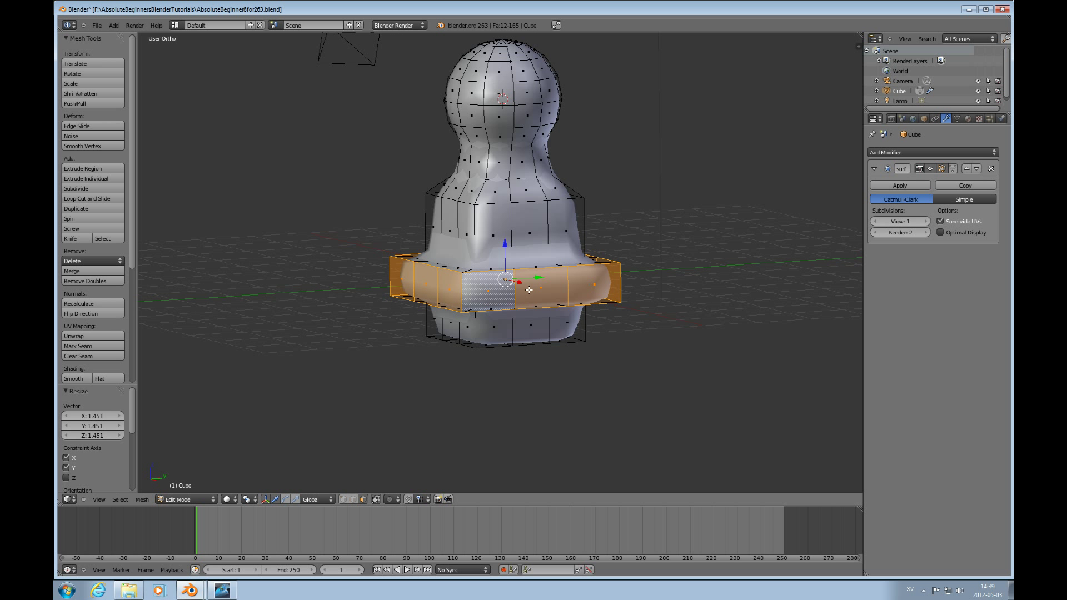
key("ctrl+z")
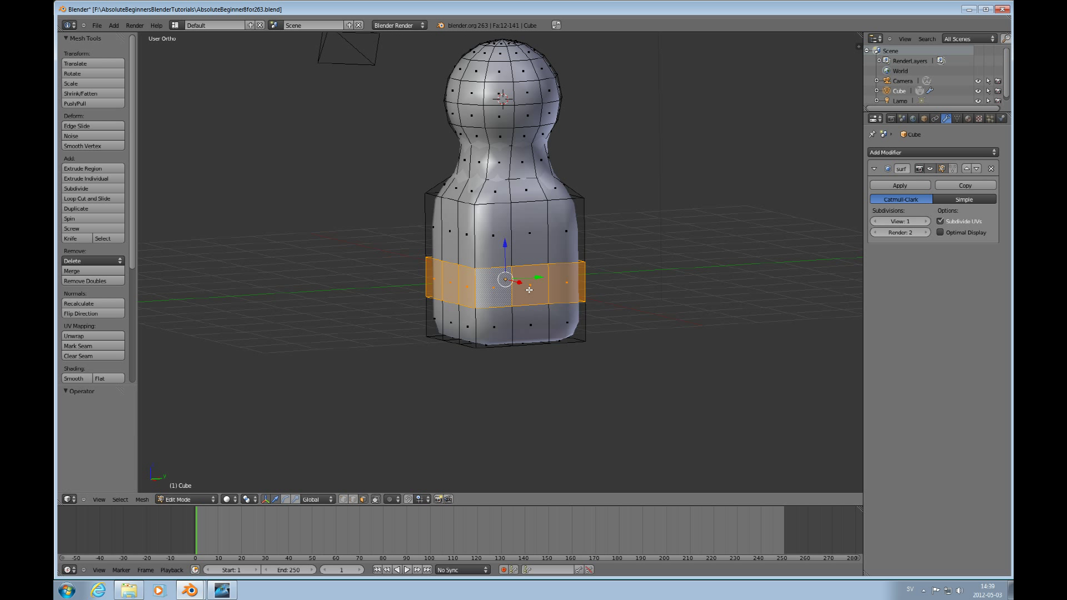
Select the three middle side faces on each side of the base, then switch to Front Ortho
middle_click_drag(533, 293, 535, 327)
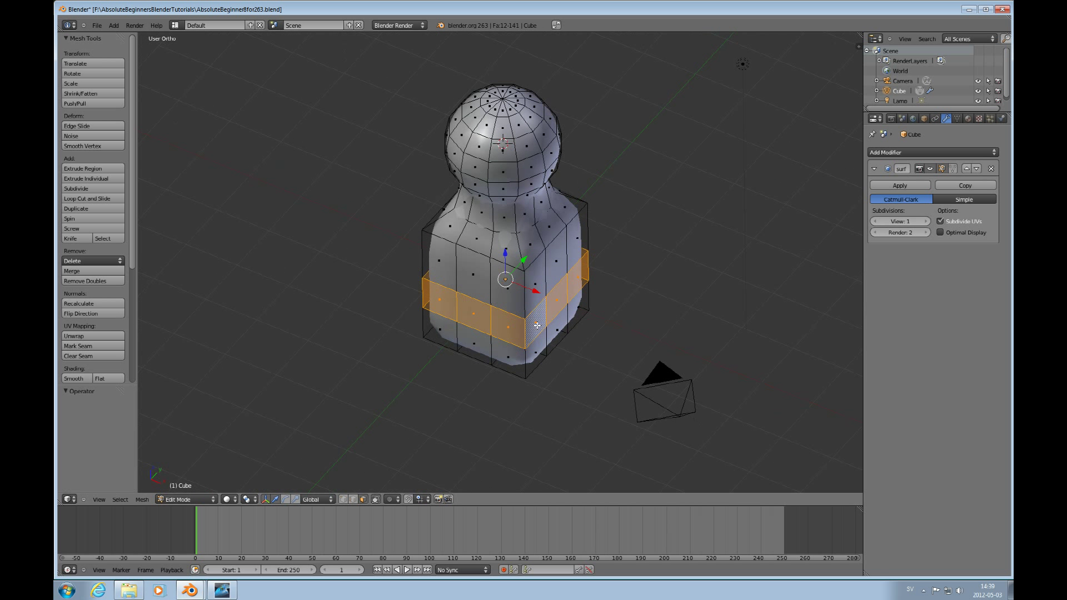
left_click(537, 325)
left_click(556, 300, "shift")
left_click(572, 282, "shift")
mouse_move(551, 297)
middle_mouse_down()
mouse_move(599, 307)
mouse_move(542, 294)
middle_mouse_up()
left_click(435, 323, "shift")
left_click(456, 335, "shift")
left_click(478, 344, "shift")
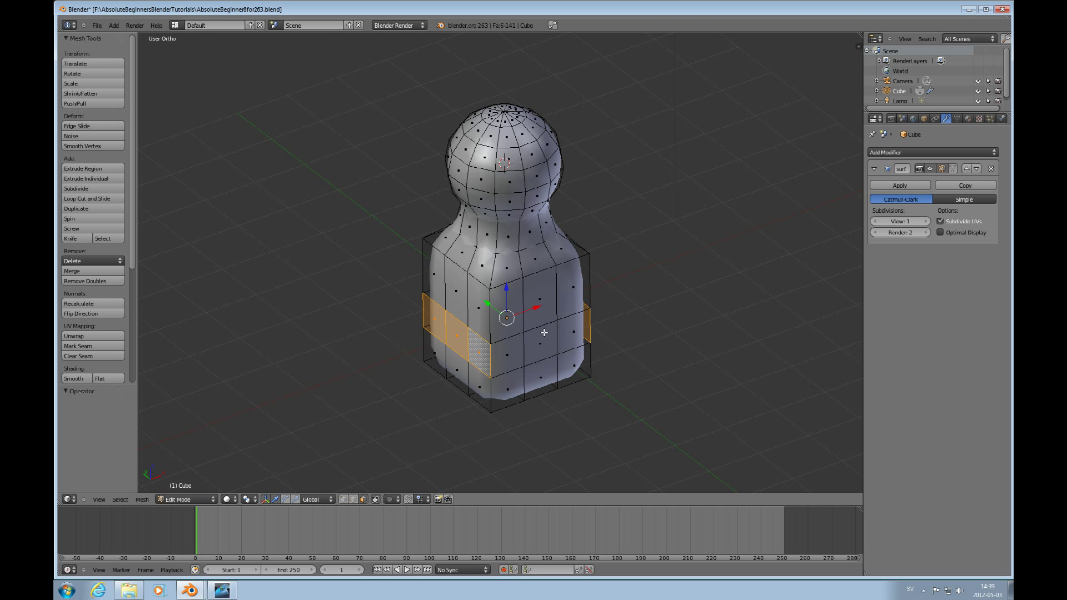
key("KP_1")
middle_click_drag(519, 311, 604, 221, "shift")
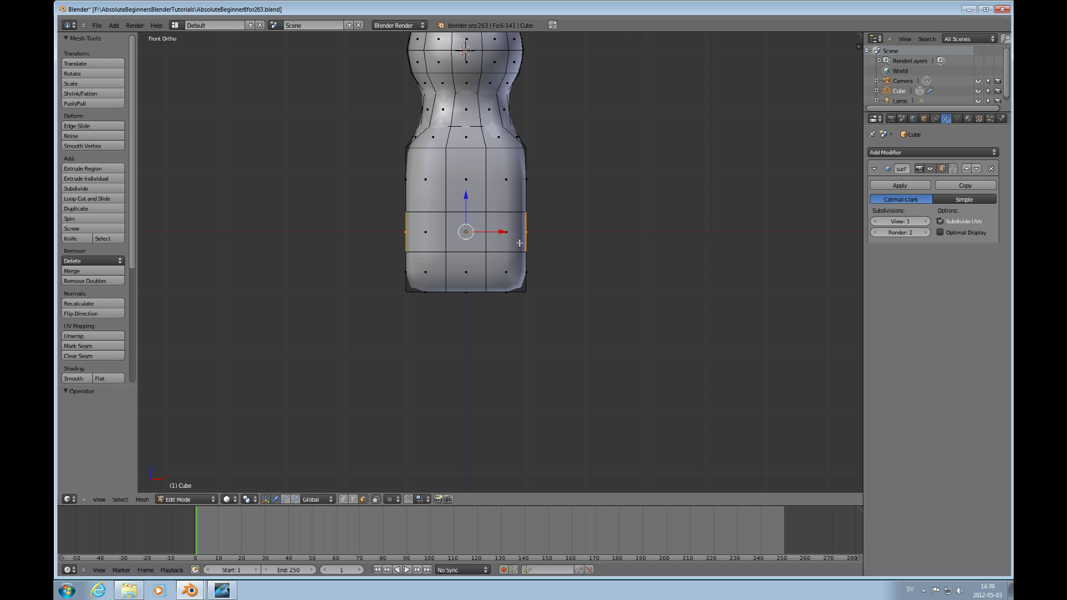
Extrude the selected side faces in place, try a uniform scale, then undo that scale
middle_click_drag(518, 231, 473, 258)
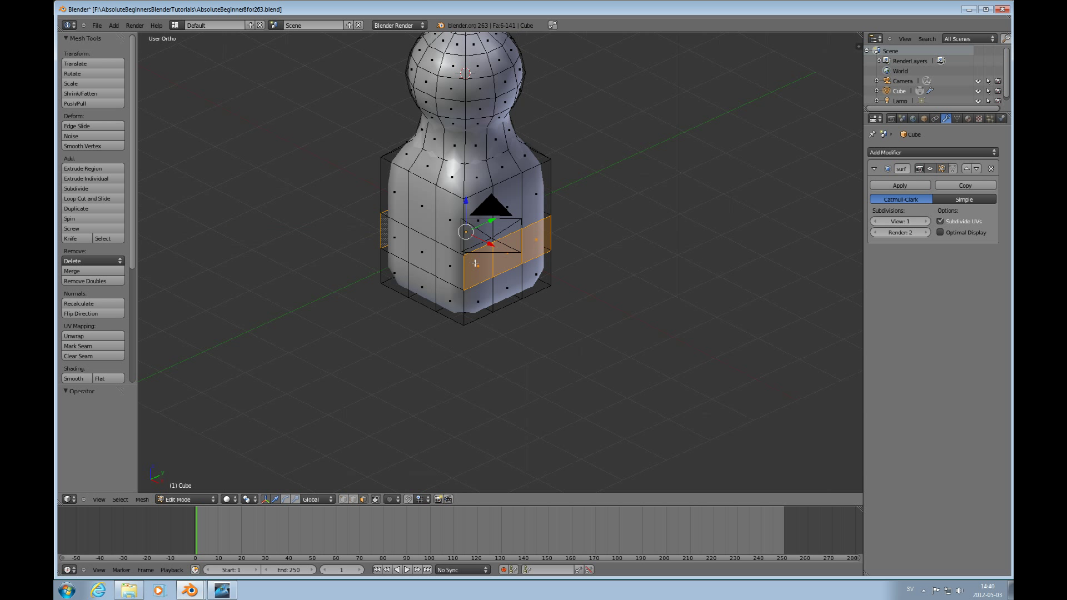
key("KP_1")
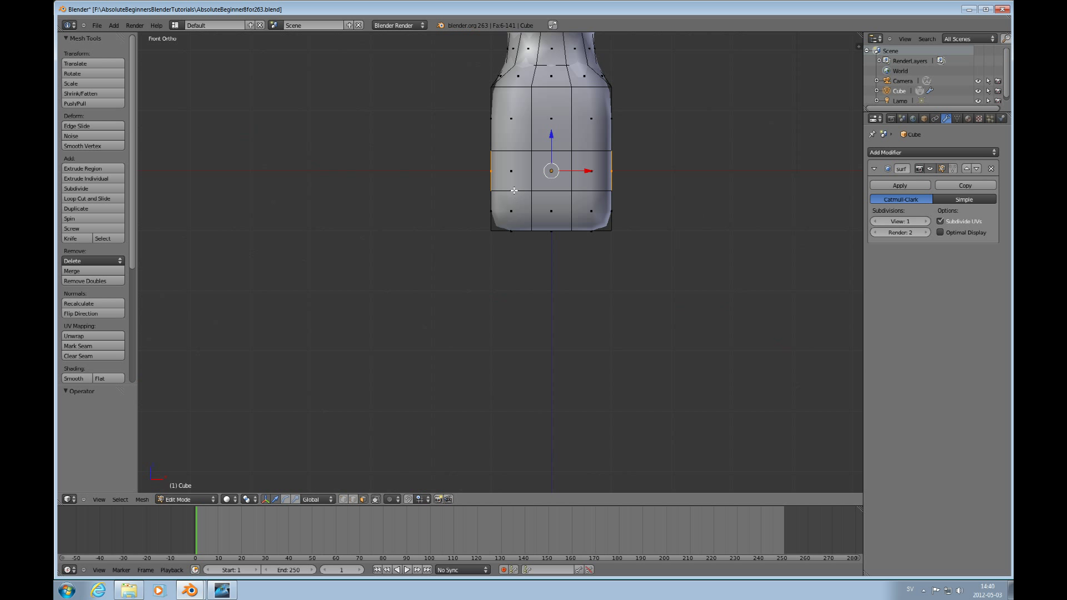
key("e")
right_click(606, 176)
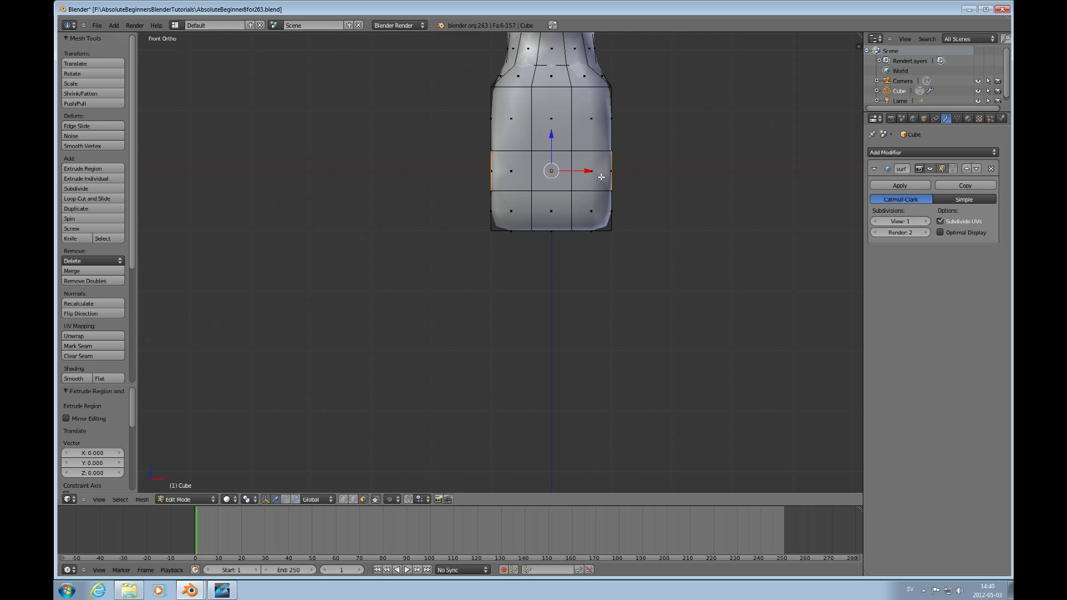
key("s")
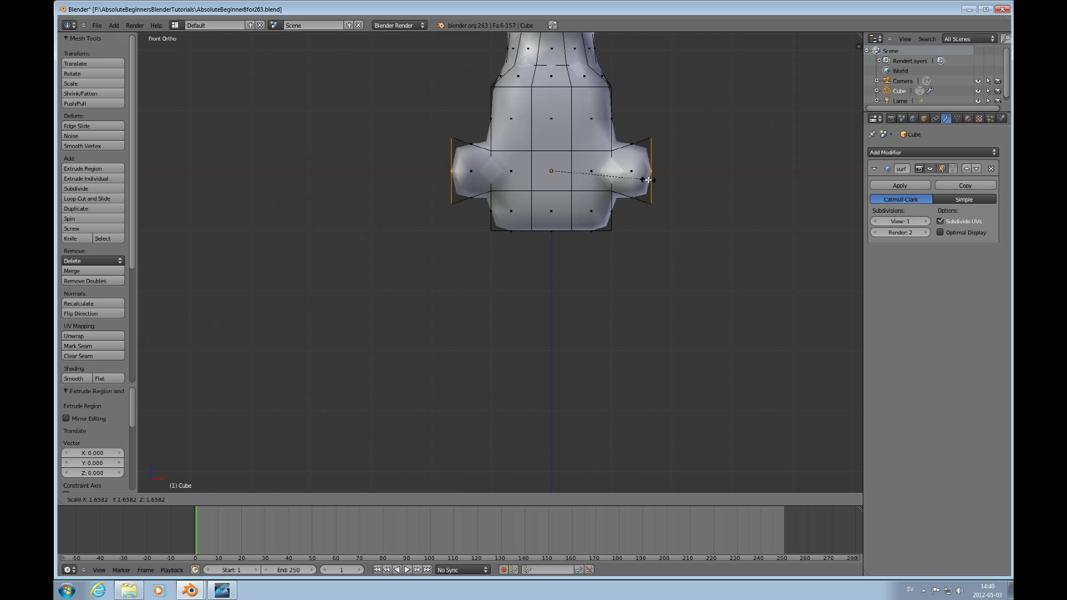
left_click(649, 179)
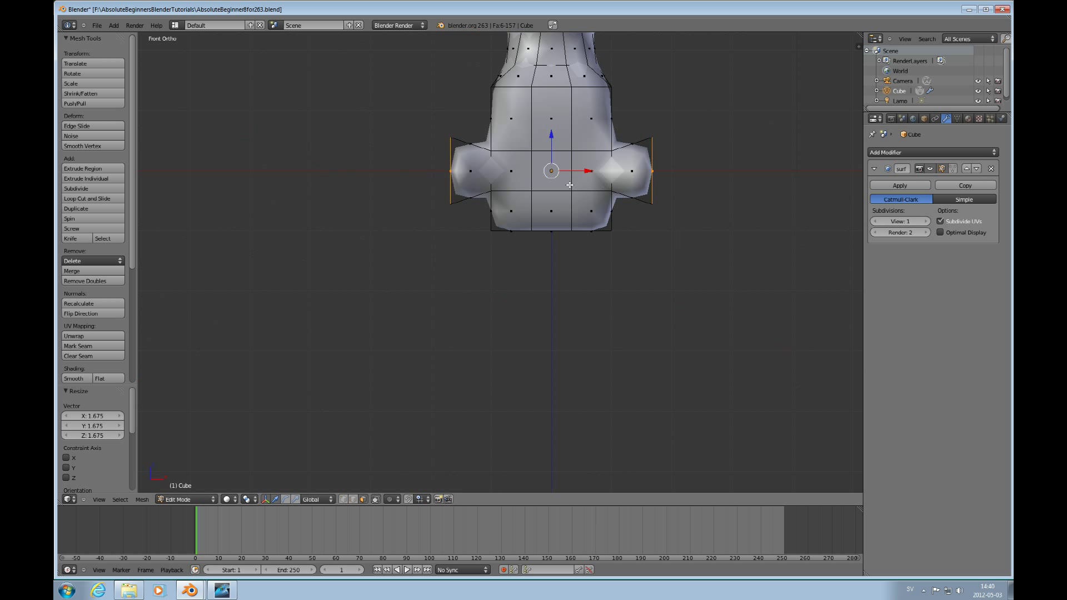
middle_click_drag(575, 185, 538, 209)
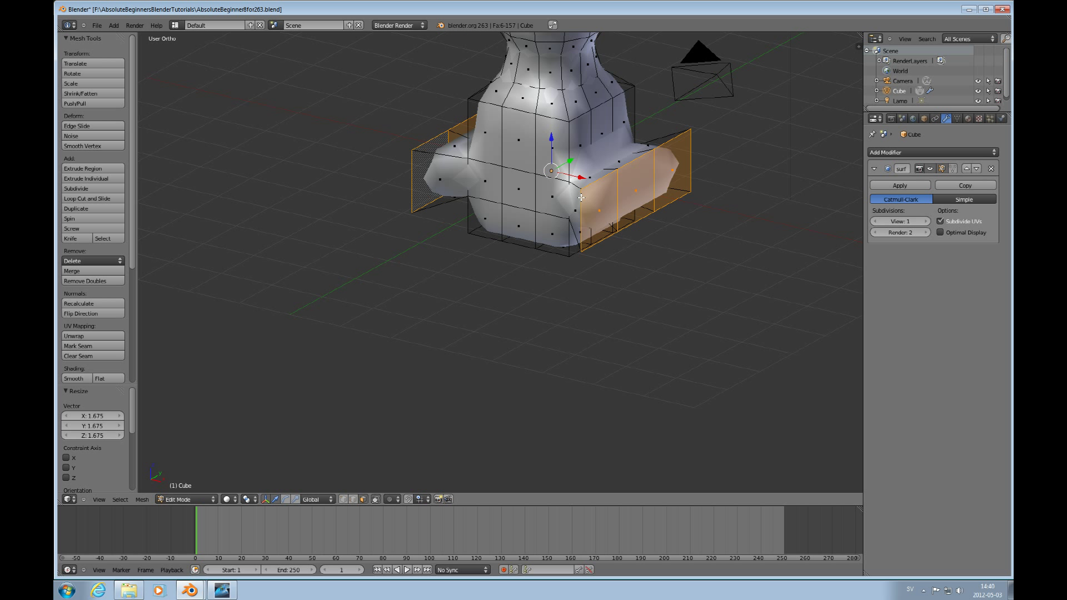
key("ctrl+z")
key("KP_1")
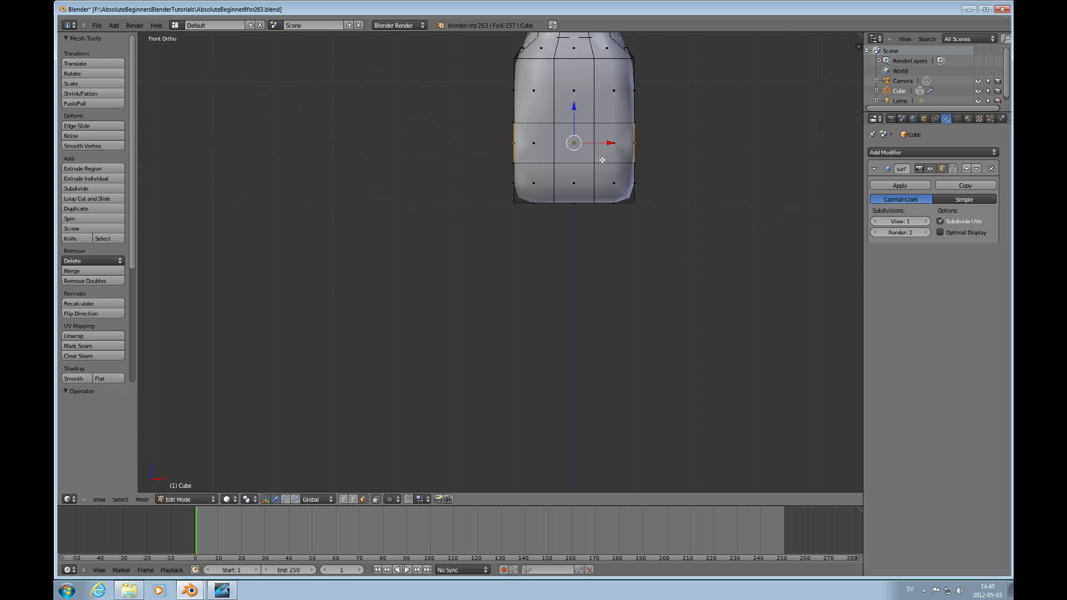
Stretch the extruded faces 1.889 along X into arms and hide the smoothed edit-mode preview
key("s")
key("x")
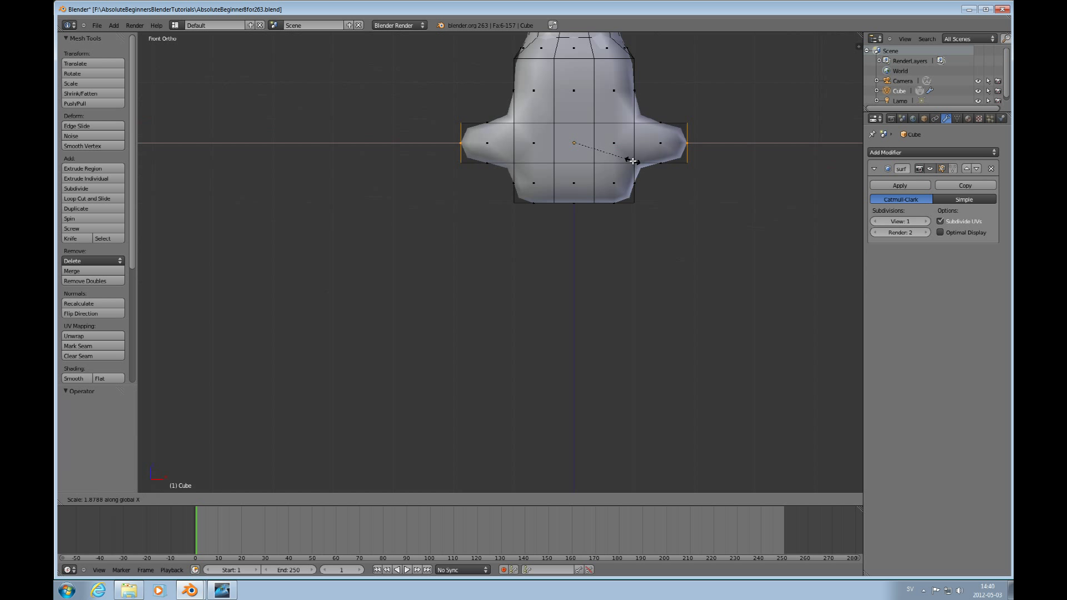
left_click(633, 161)
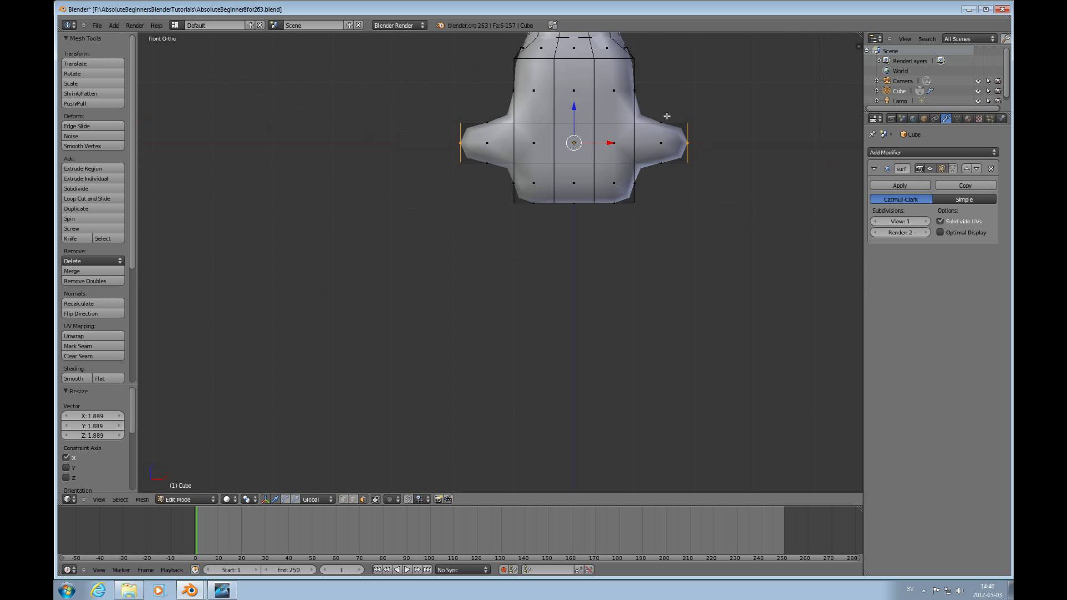
middle_click_drag(668, 132, 597, 169)
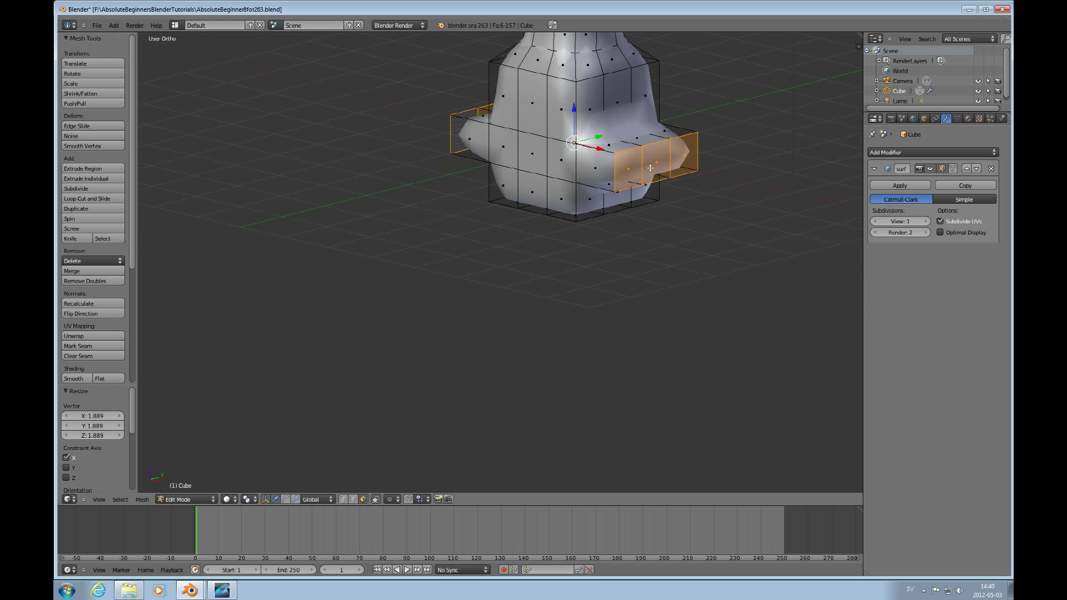
left_click(942, 168)
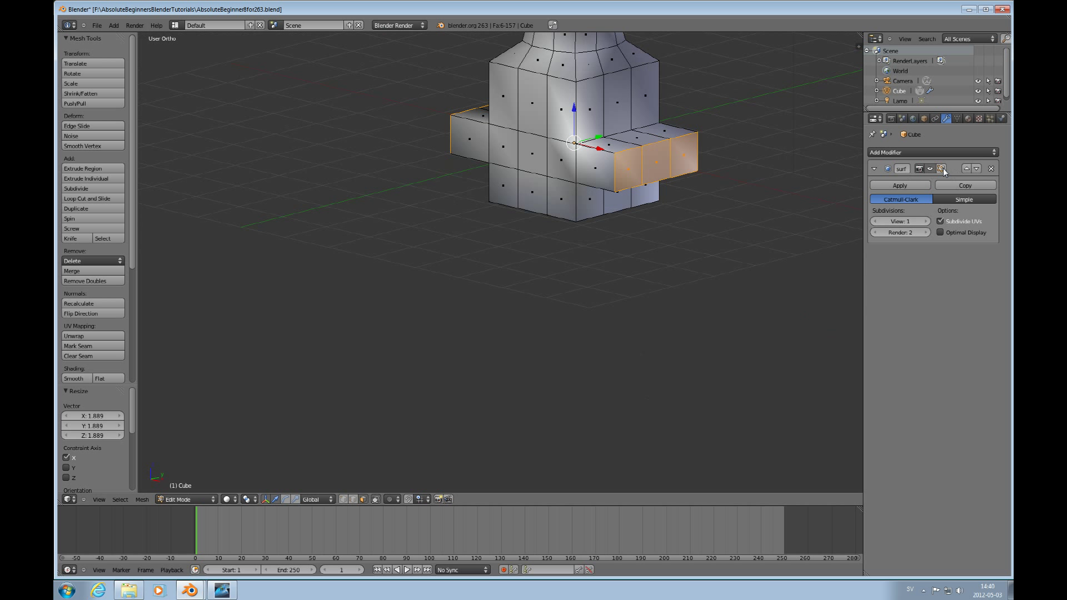
Select the three end faces of both side arms and view the pawn from the front
middle_click_drag(599, 159, 569, 164)
right_click(479, 139)
right_click(639, 169)
right_click(668, 158, "shift")
right_click(692, 146, "shift")
middle_click_drag(692, 146, 487, 224)
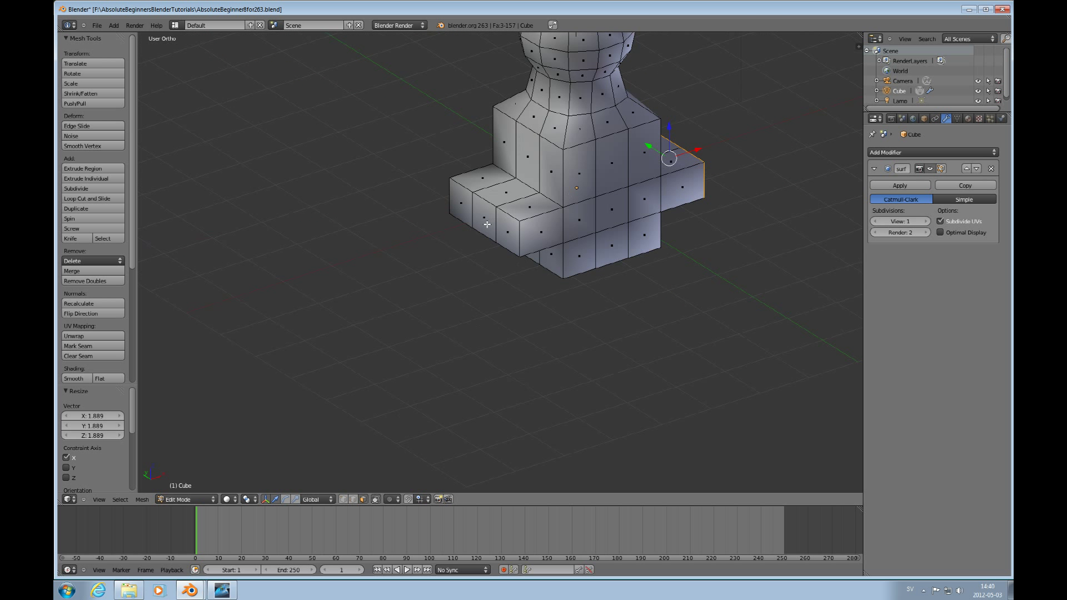
right_click(467, 197, "shift")
right_click(484, 217, "shift")
right_click(507, 231, "shift")
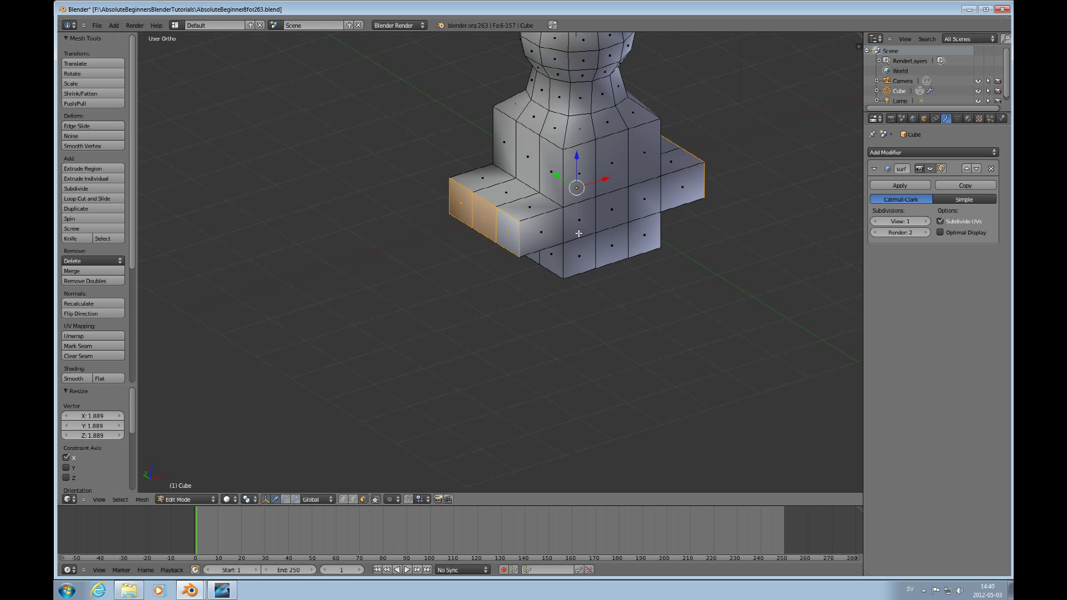
key("KP_1")
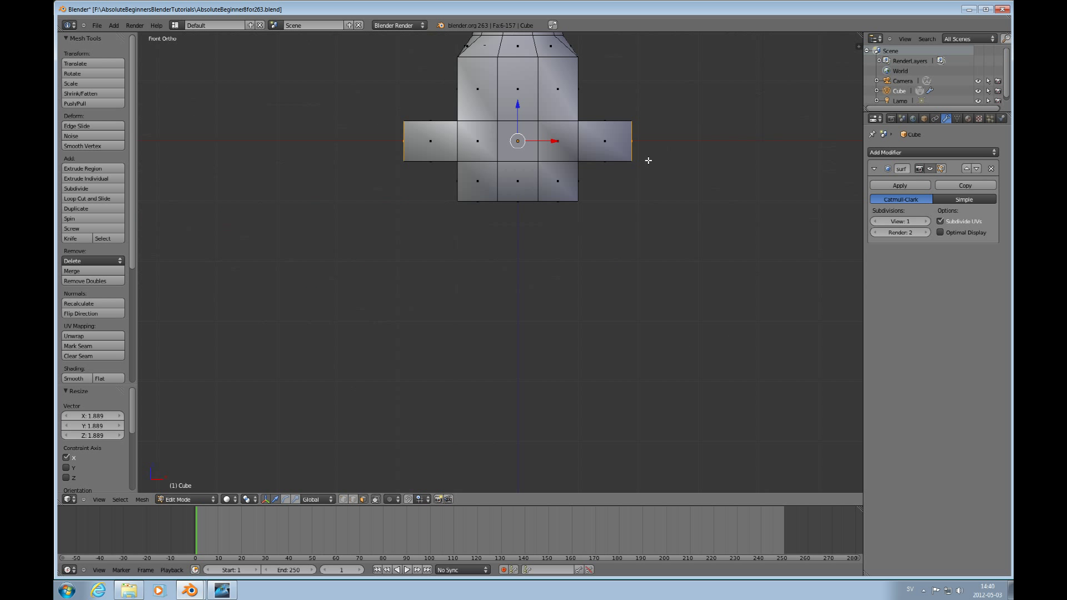
Scale the arm end faces along X to 0.851
key("s")
key("x")
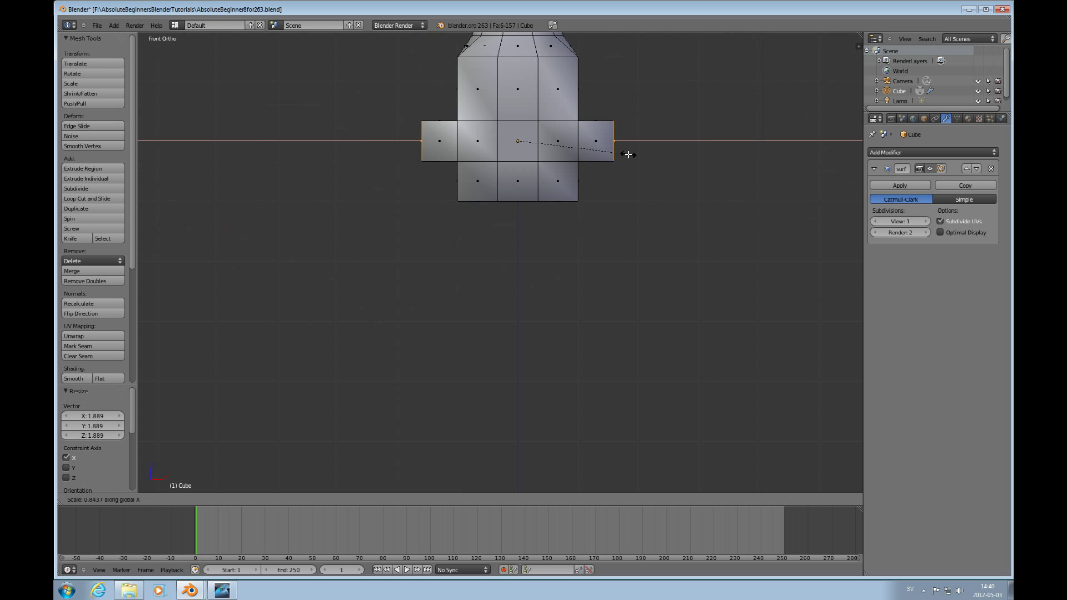
left_click(629, 155)
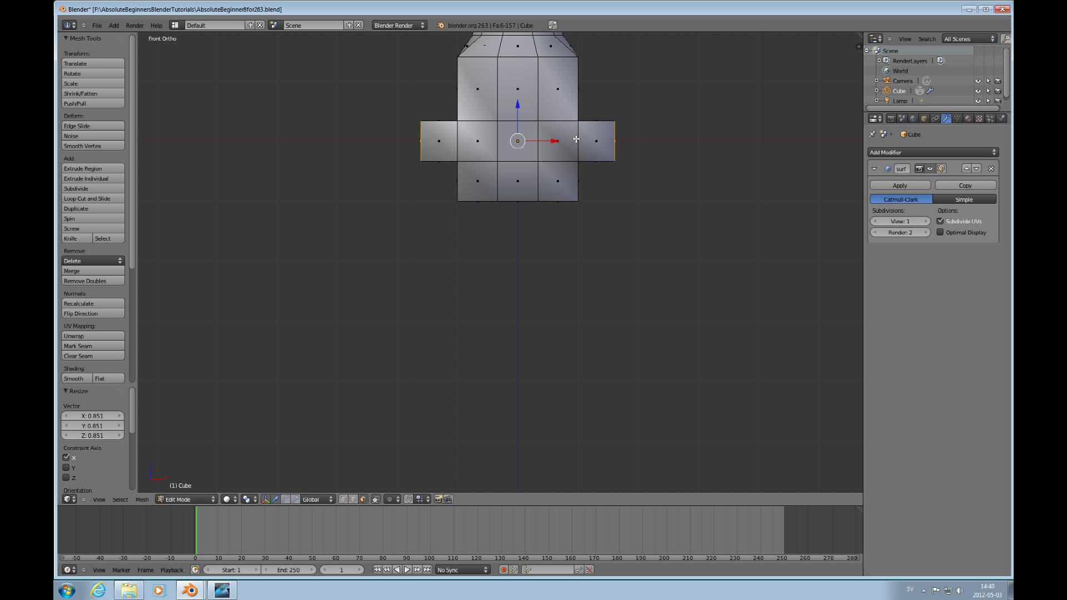
middle_click_drag(480, 145, 463, 149)
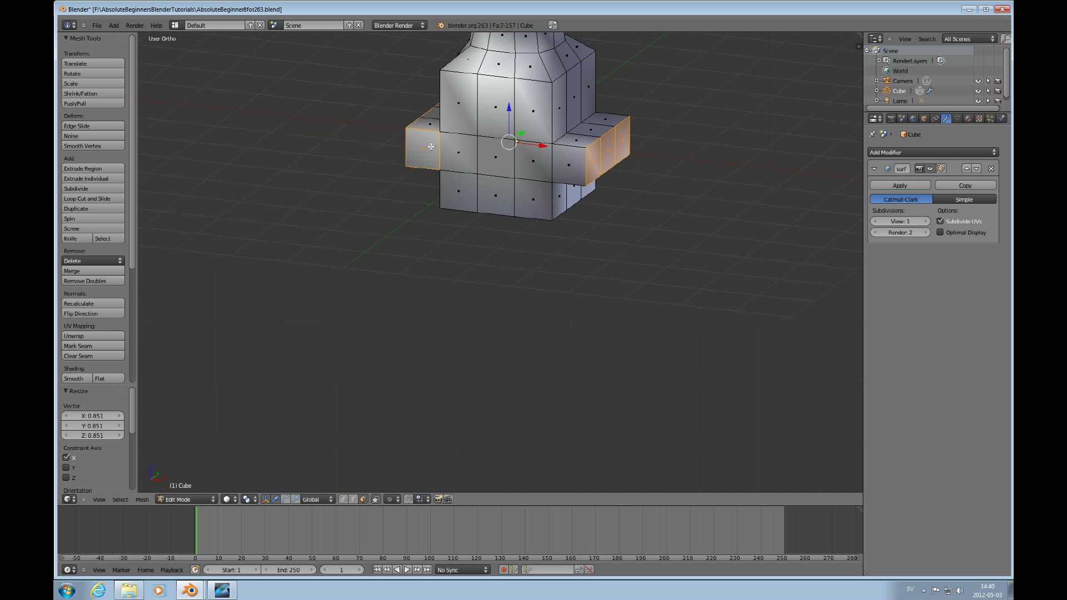
Deselect all, then pick each face around the base block's middle row, orbiting to reach the far side
right_click(461, 150, "shift")
key("a")
right_click(459, 153)
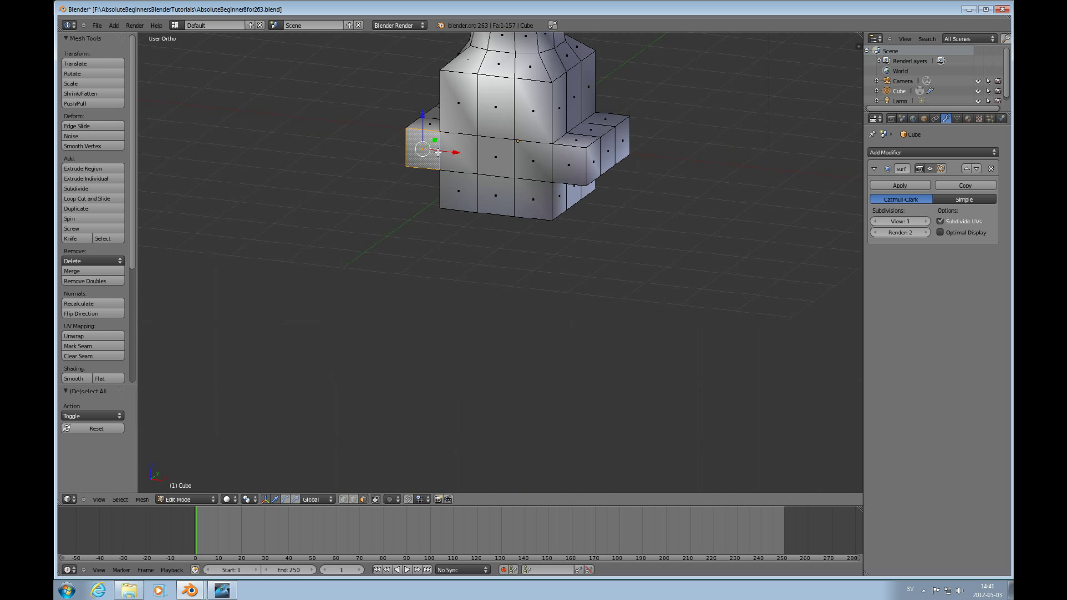
right_click(495, 157, "shift")
right_click(532, 161, "shift")
right_click(571, 162, "shift")
middle_click_drag(571, 162, 627, 190)
right_click(572, 205, "shift")
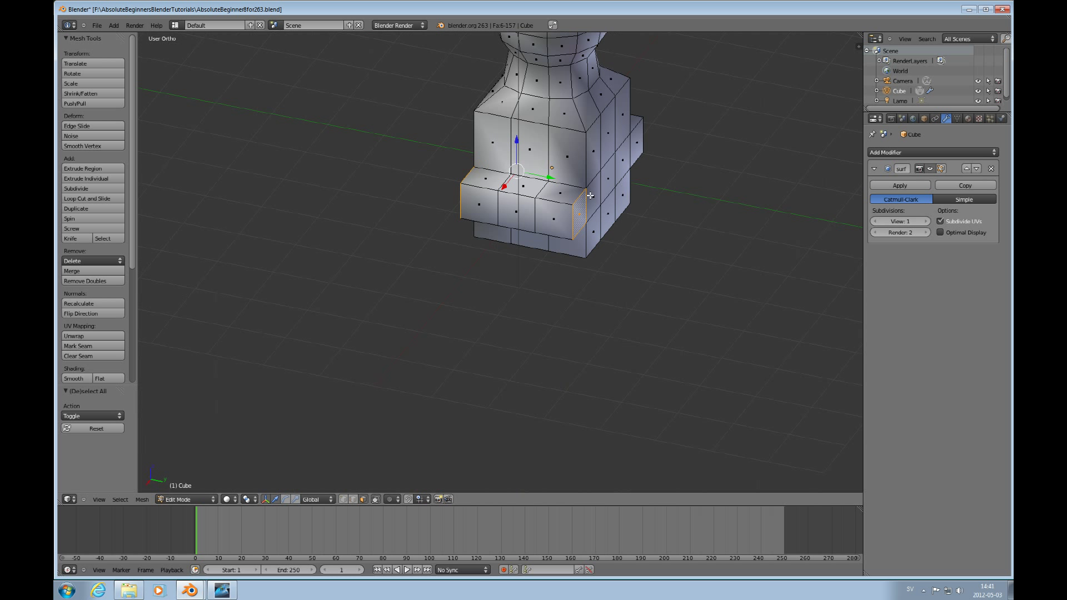
right_click(592, 196, "shift")
right_click(608, 179, "shift")
right_click(623, 160, "shift")
right_click(637, 148, "shift")
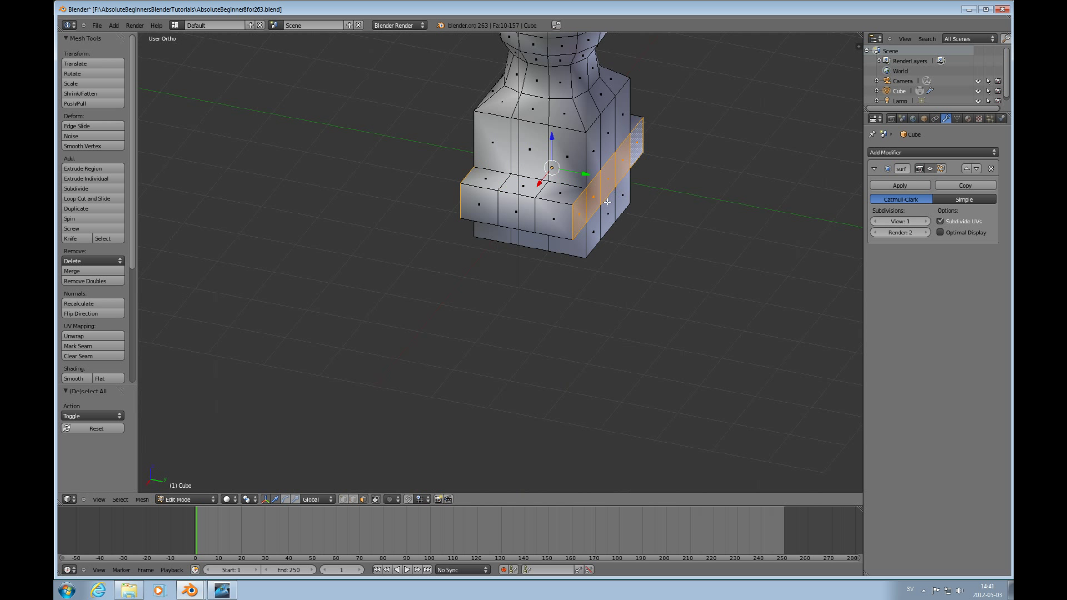
From the right-side view, extrude the face ring in place and scale it 1.6 along Y
key("KP_1")
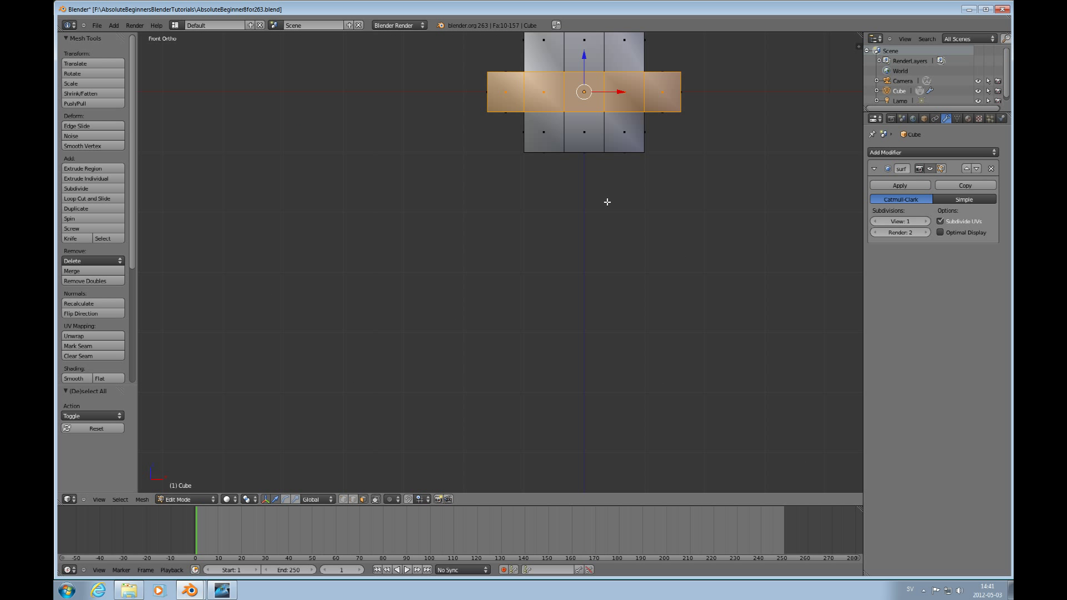
key("KP_3")
scroll(526, 161, "up", 5, "shift")
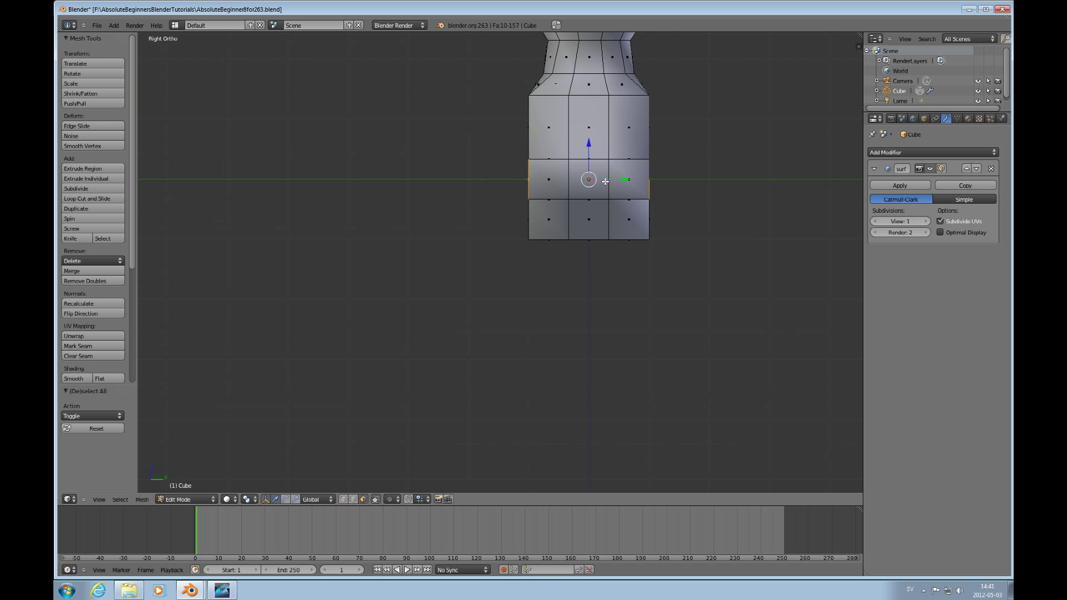
key("e")
right_click(605, 181)
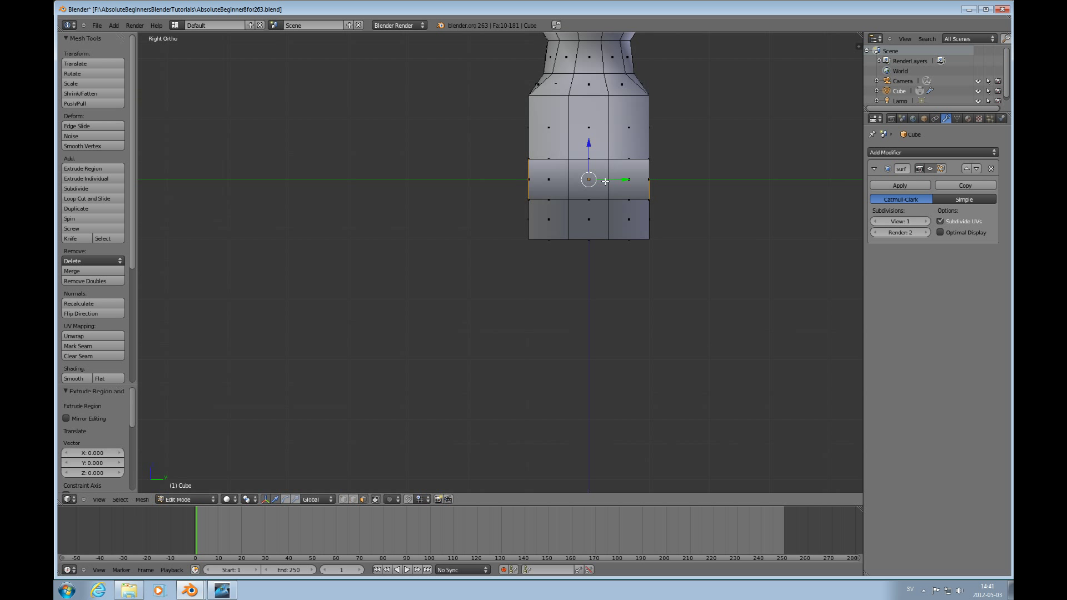
key("s")
key("y")
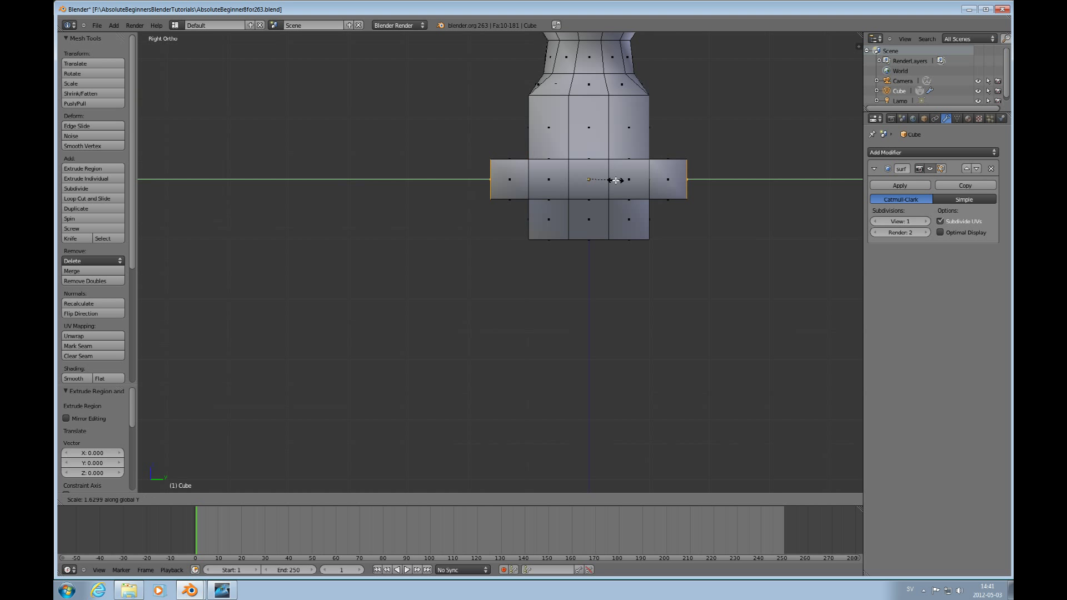
left_click(613, 180)
Turn the smoothed edit-mode display back on and return to Object Mode to view the flared rim
middle_click_drag(576, 198, 764, 165)
left_click(928, 170)
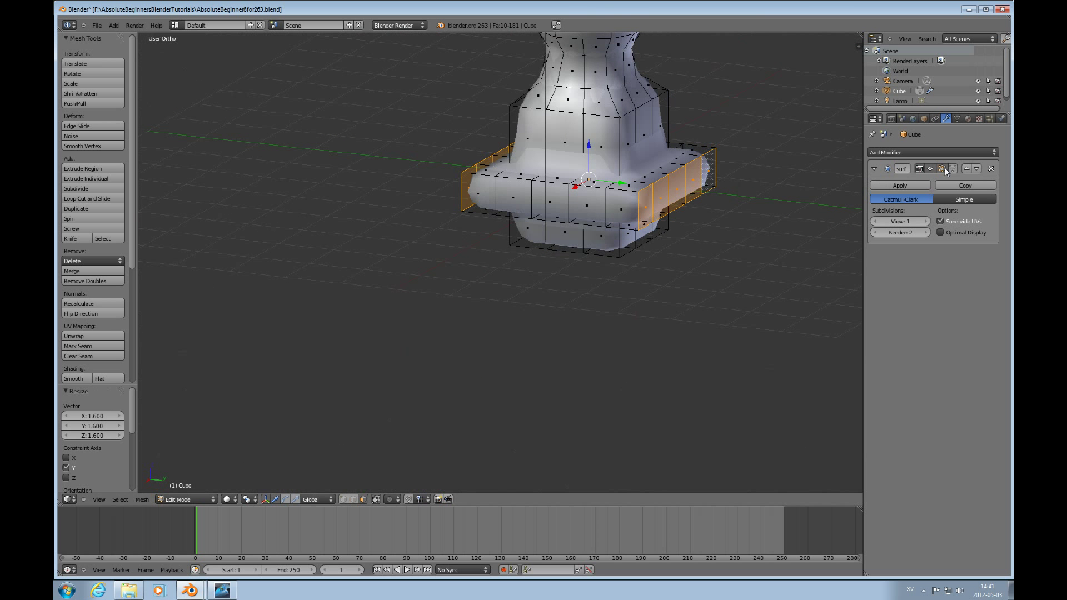
key("Tab")
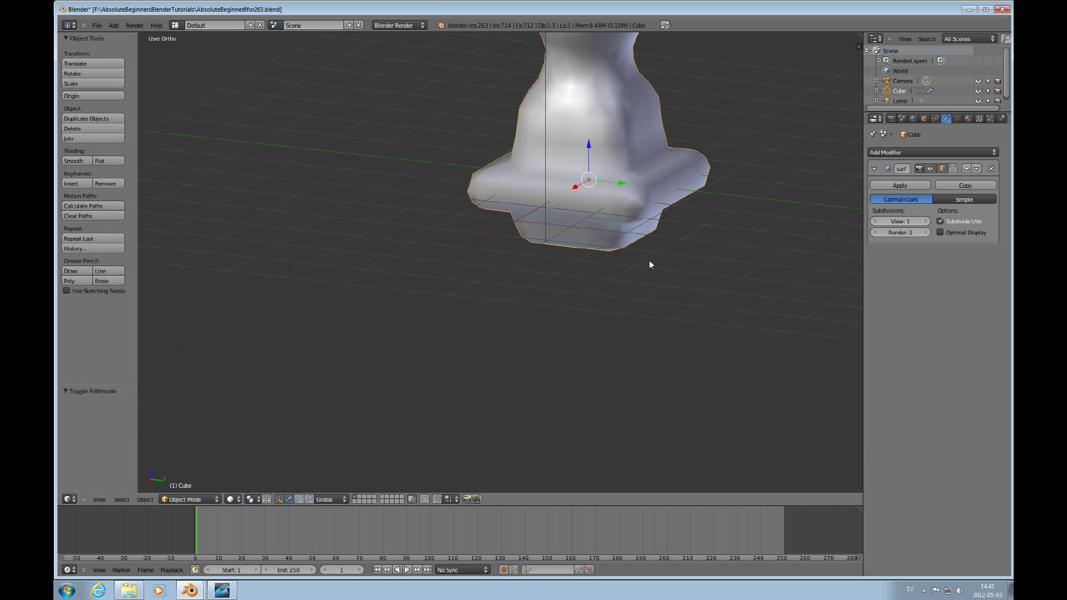
mouse_move(681, 205)
middle_mouse_down()
mouse_move(608, 180)
mouse_move(614, 208)
mouse_move(638, 193)
mouse_move(606, 109)
middle_mouse_up()
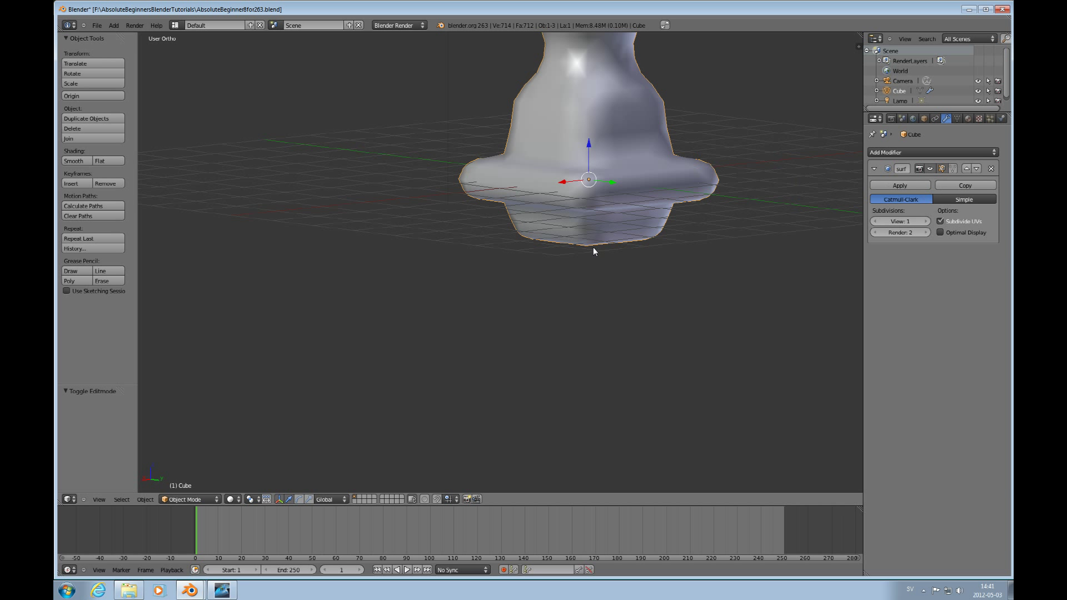
Re-enter Edit Mode on the pawn and orbit to inspect the widened base band from the side
key("Tab")
middle_click_drag(623, 185, 675, 222)
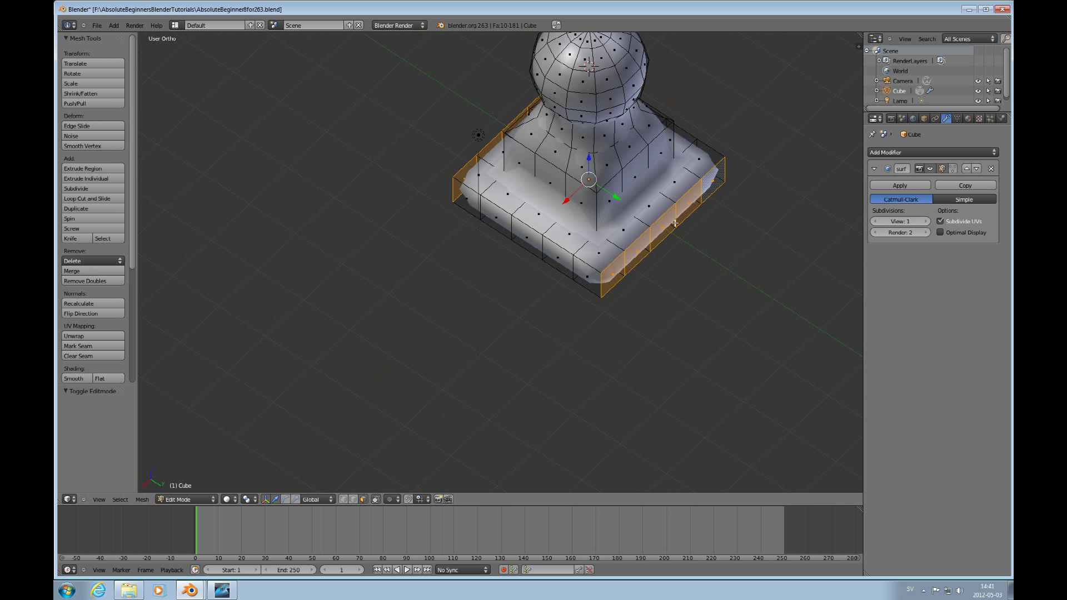
middle_click_drag(601, 231, 567, 147)
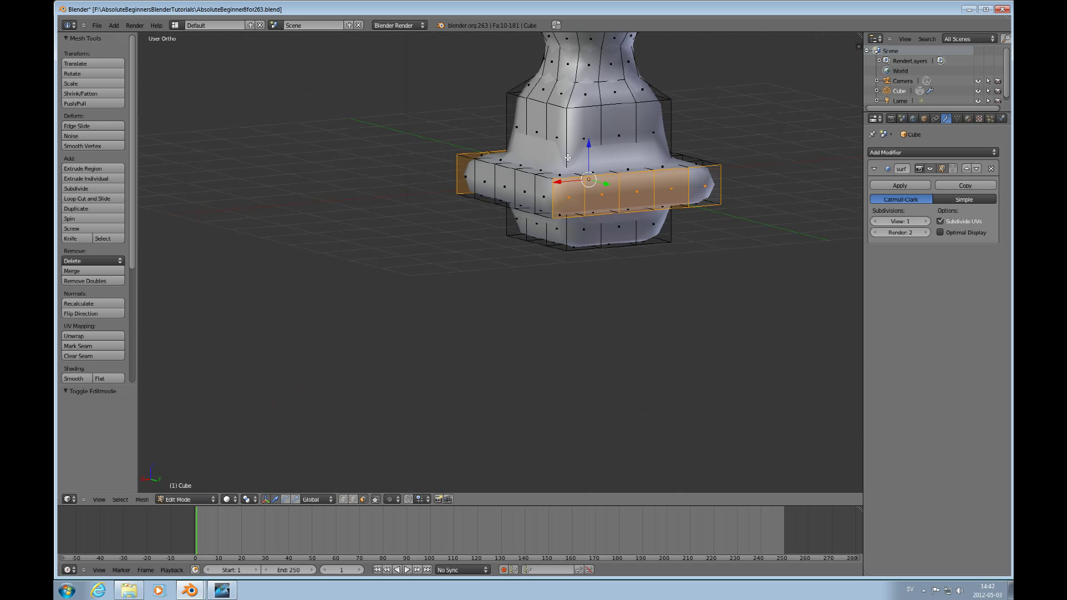
Cut edge loops just above and just below the flange with Ctrl+R
key("ctrl+r")
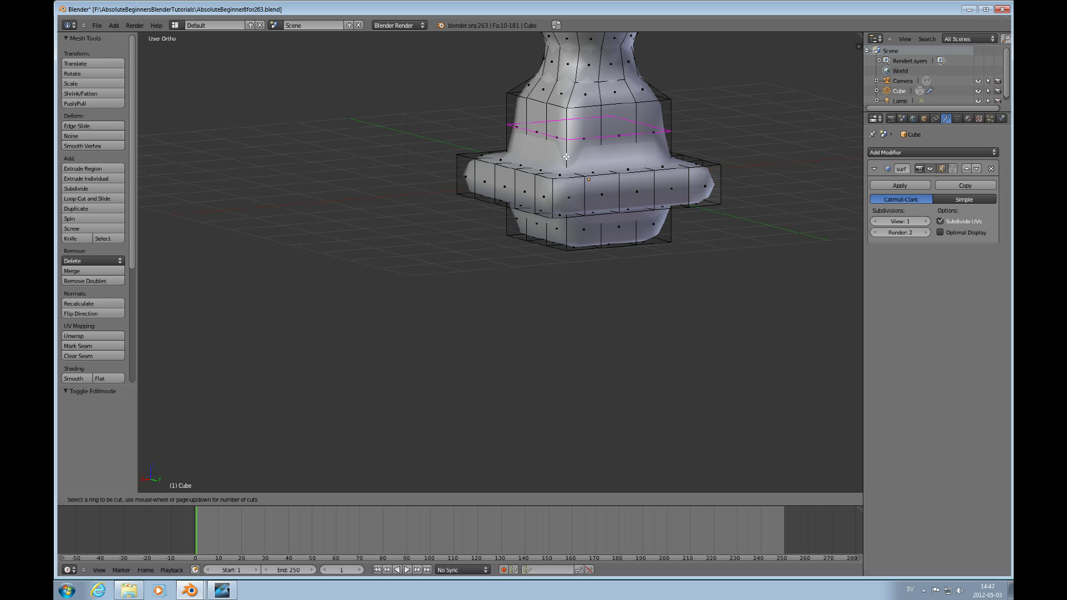
left_click(565, 156)
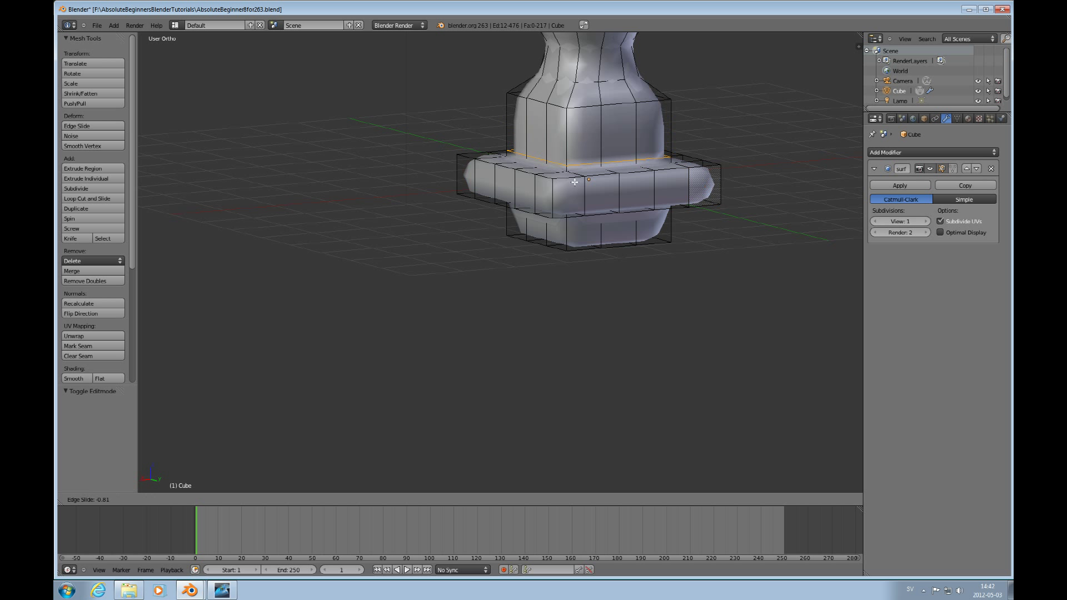
left_click(574, 182)
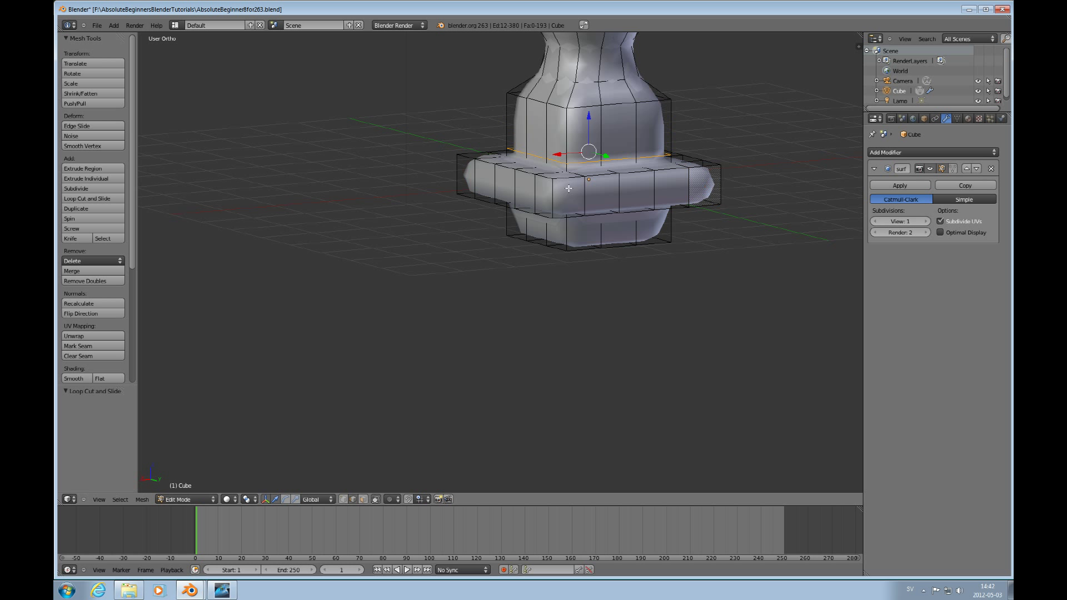
middle_click_drag(592, 216, 581, 195)
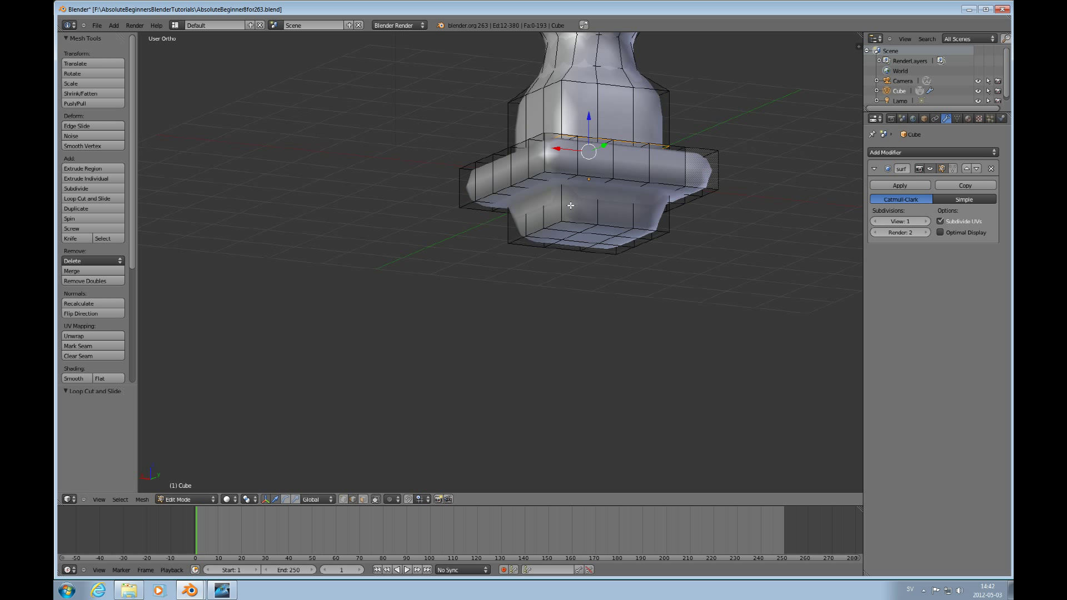
key("ctrl+r")
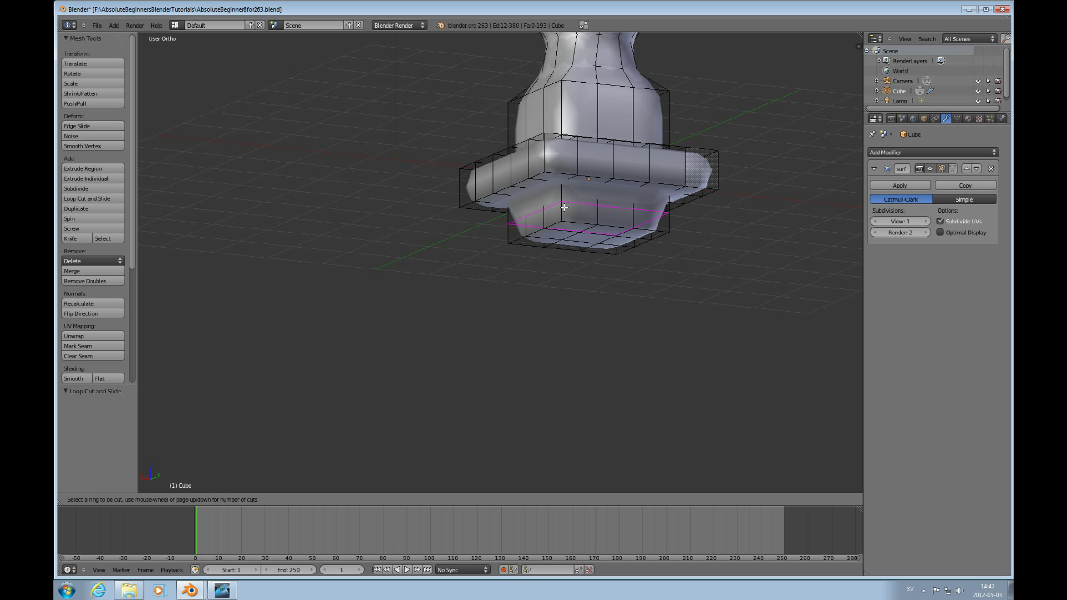
left_click(564, 206)
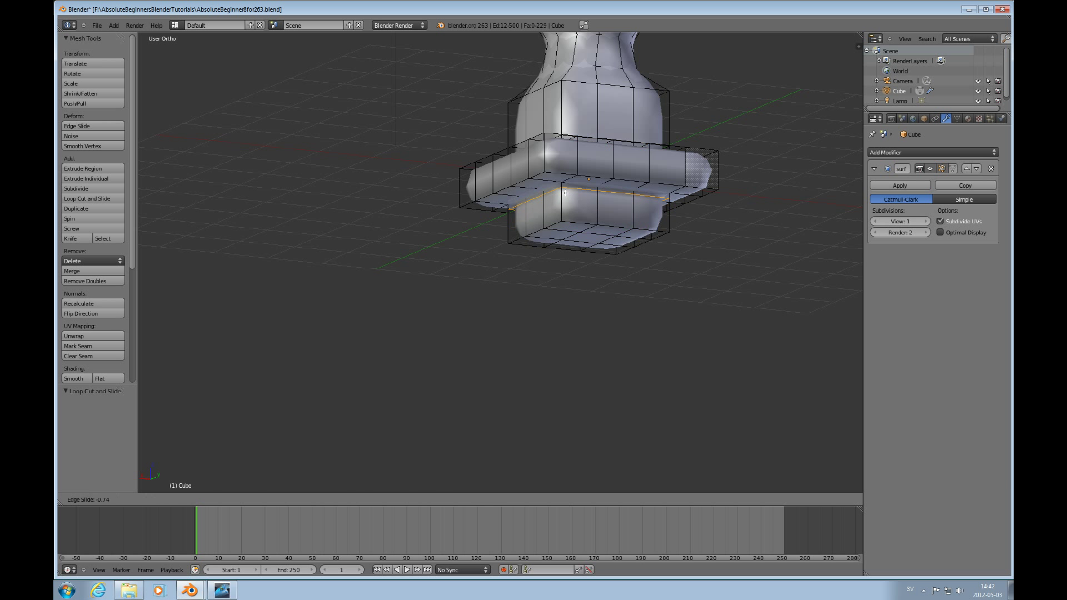
left_click(564, 197)
middle_click_drag(565, 198, 574, 239)
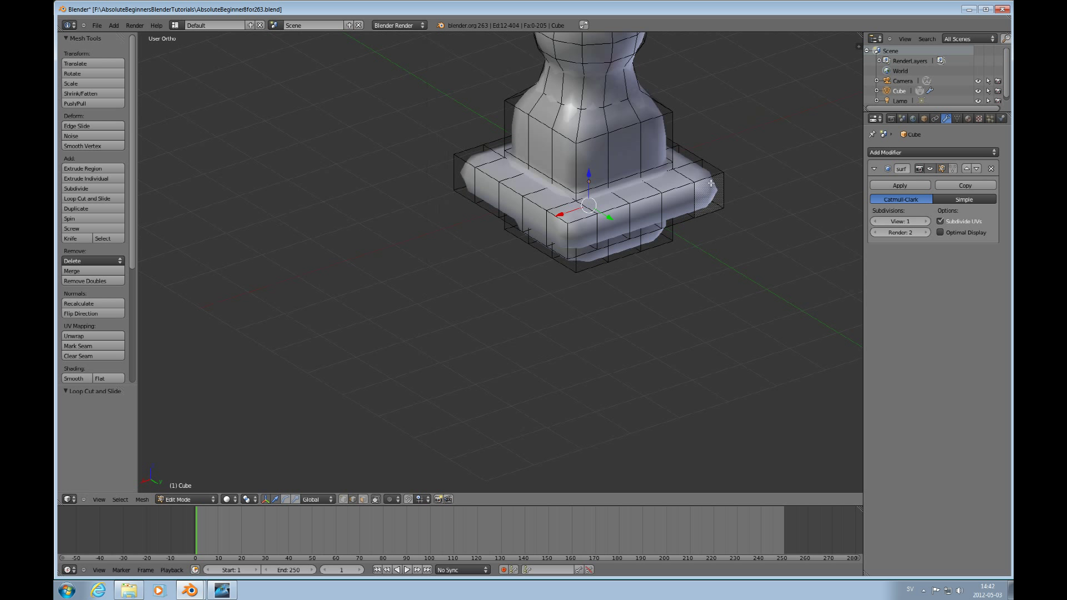
Cut two more edge loops around the base block, sliding each toward the flange's lower edge
key("ctrl+r")
left_click(568, 229)
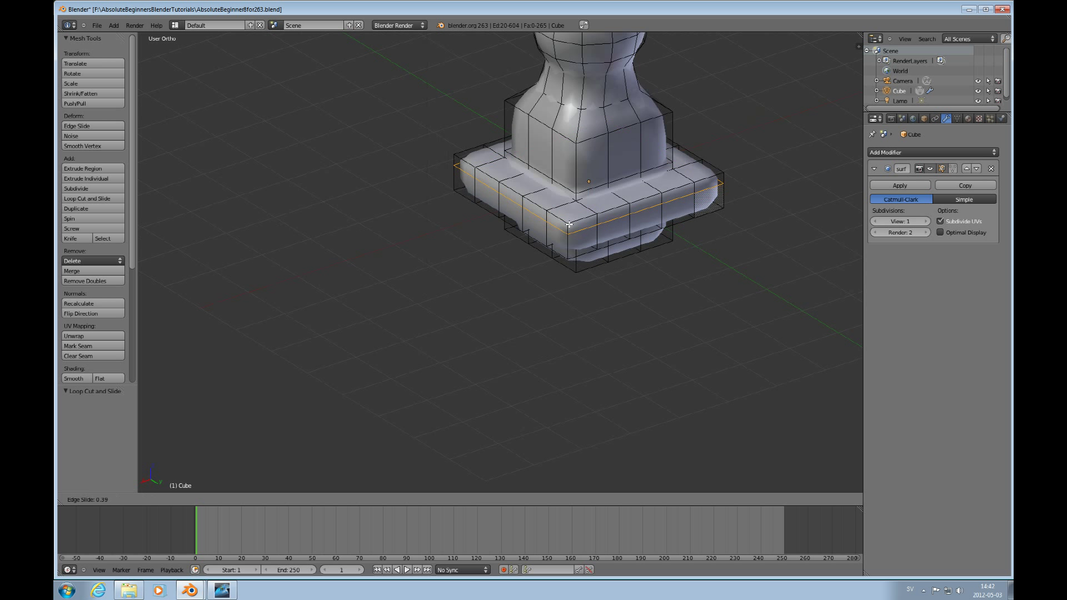
left_click(567, 239)
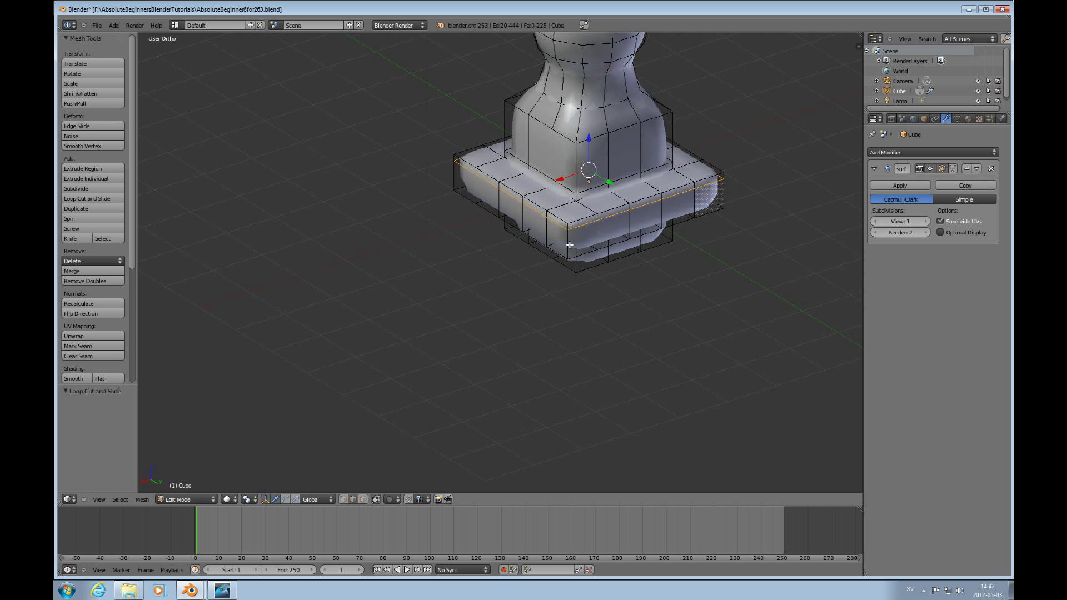
key("ctrl+r")
left_click(568, 250)
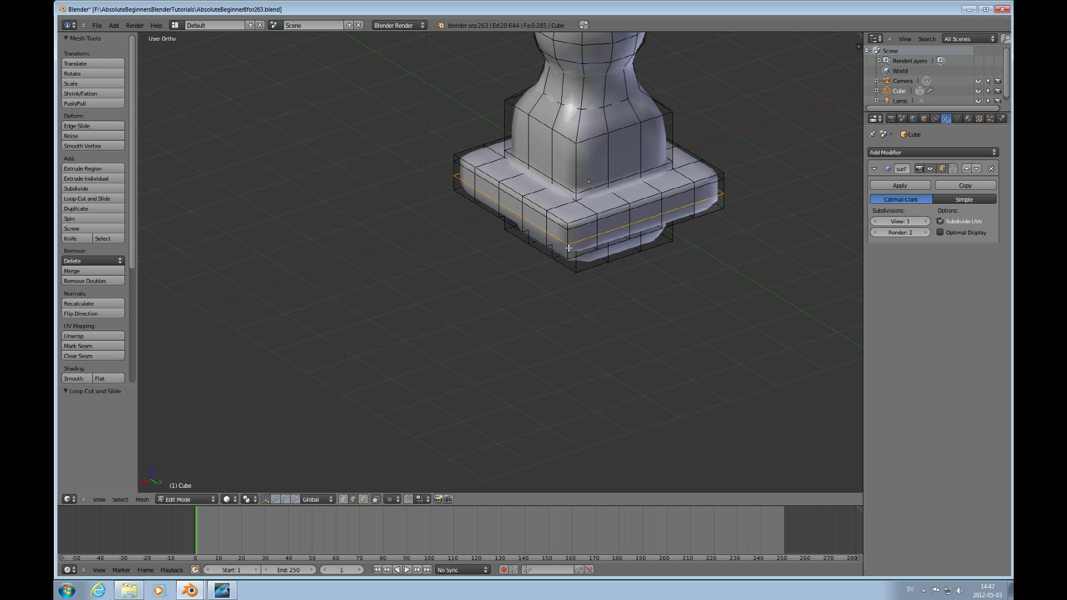
left_click(568, 256)
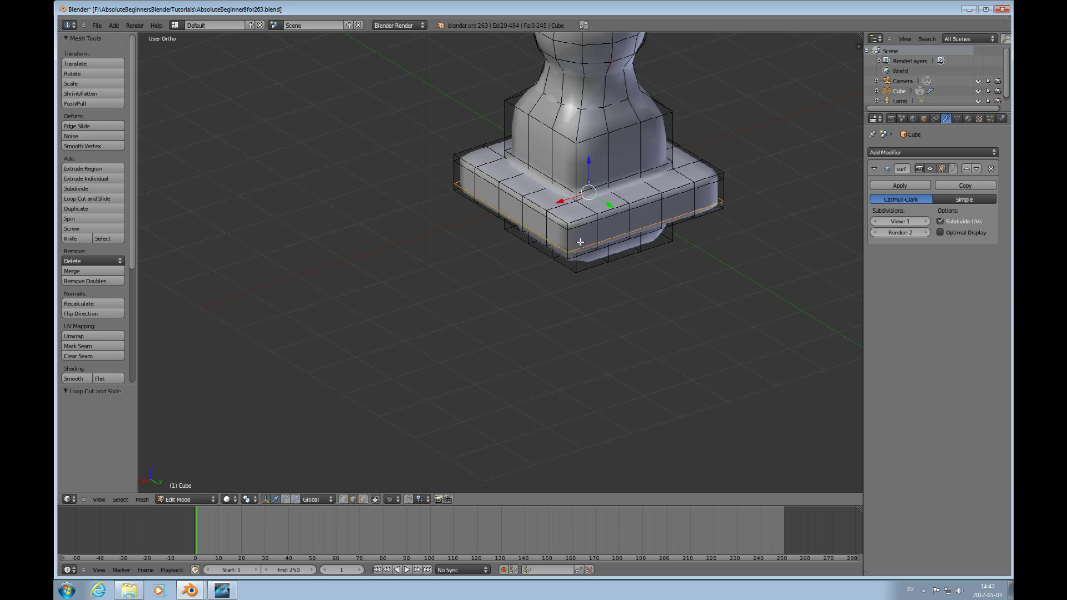
middle_click_drag(583, 239, 644, 230)
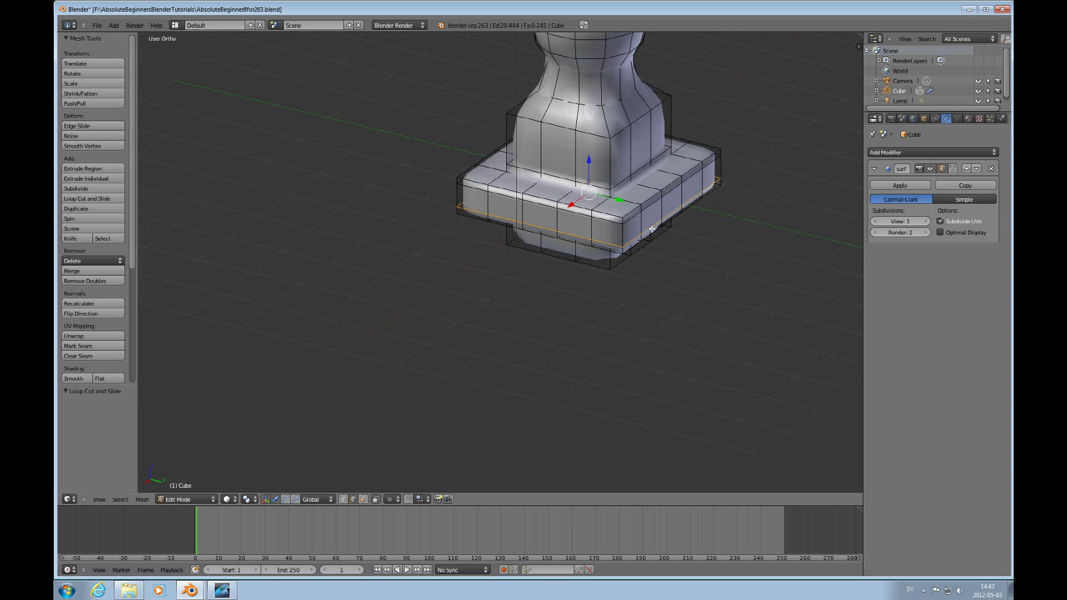
scroll(660, 224, "up", 3)
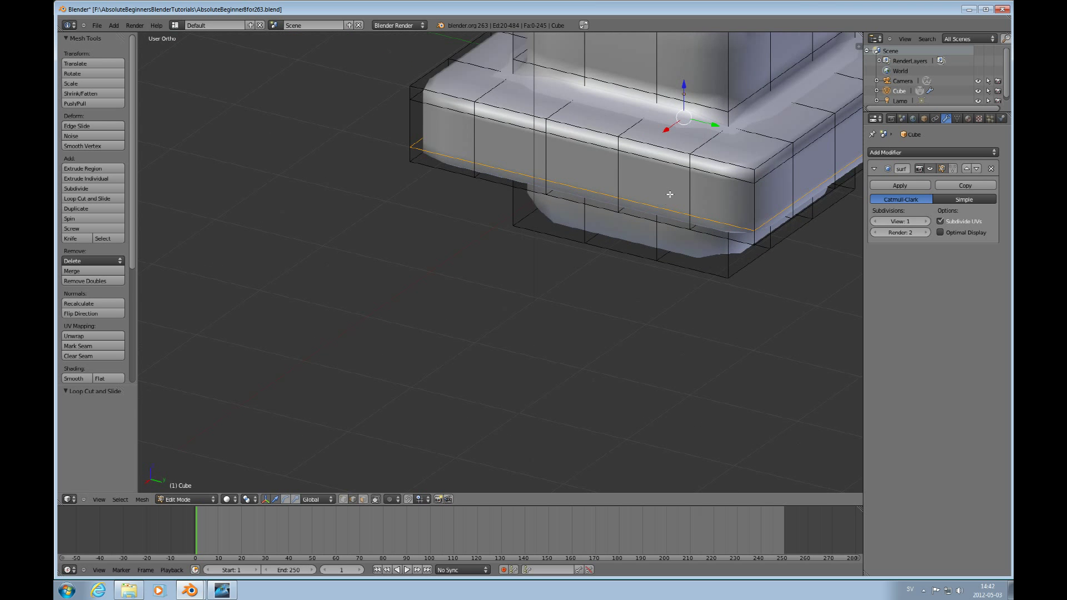
scroll(670, 194, "down", 4)
middle_click_drag(670, 194, 615, 229)
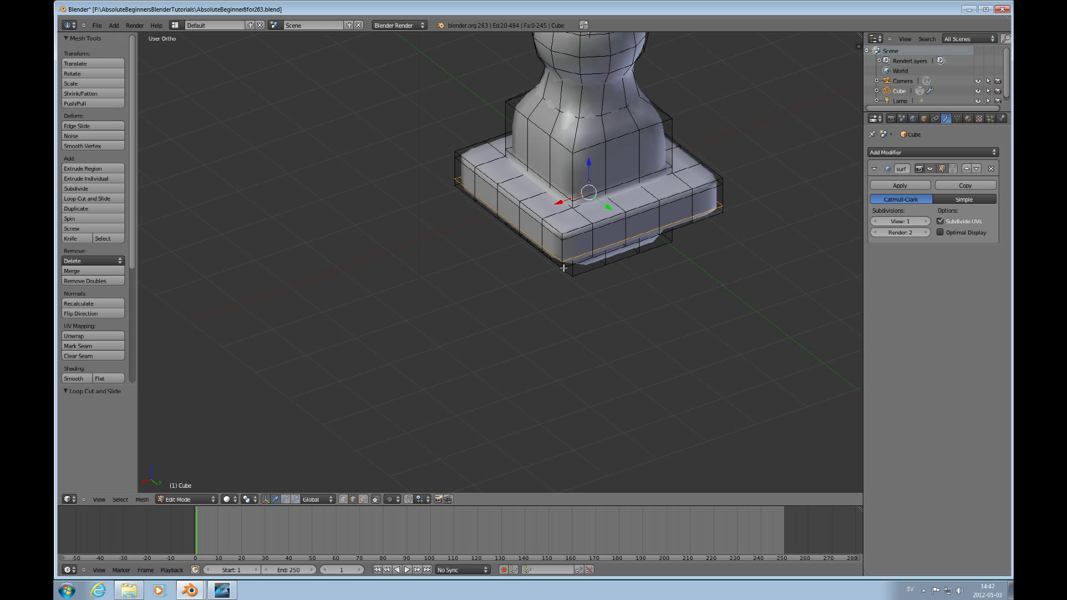
Cut a loop across the base and another near the base's left end
key("ctrl+r")
left_click(558, 229)
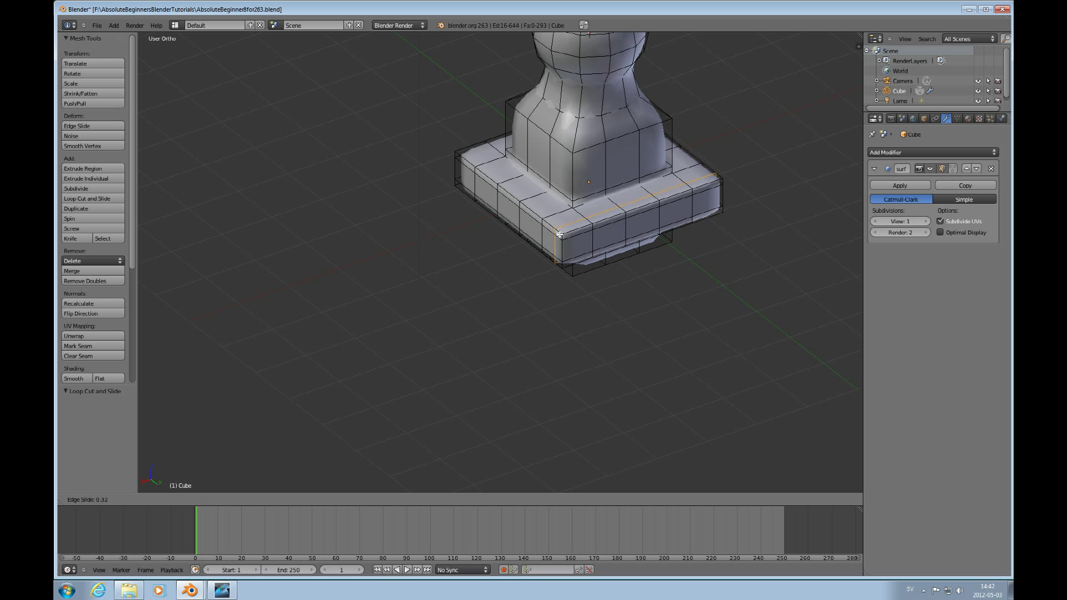
left_click(560, 235)
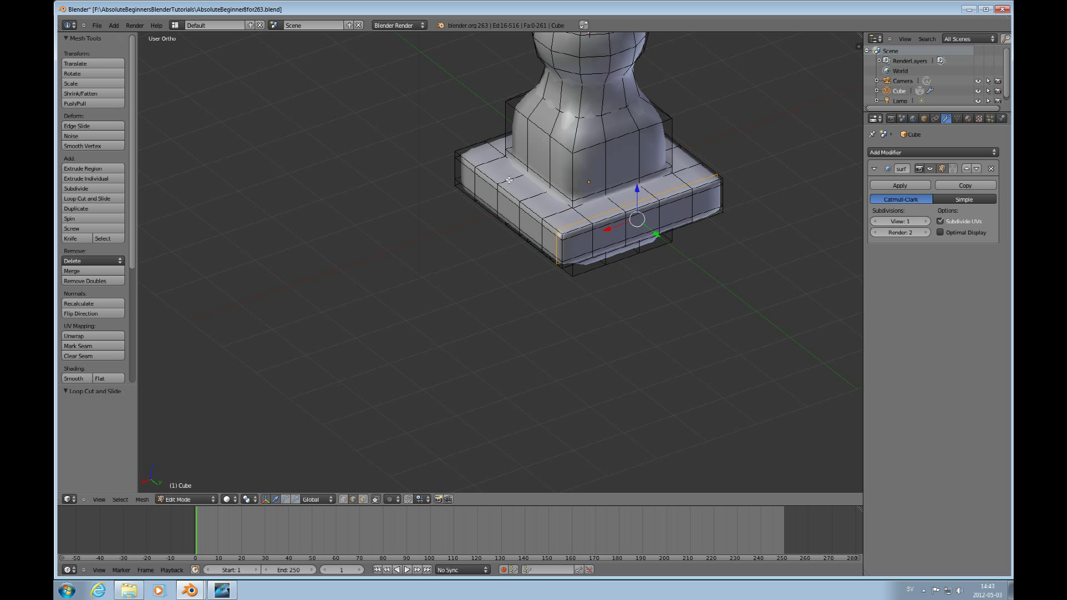
key("ctrl+r")
left_click(464, 159)
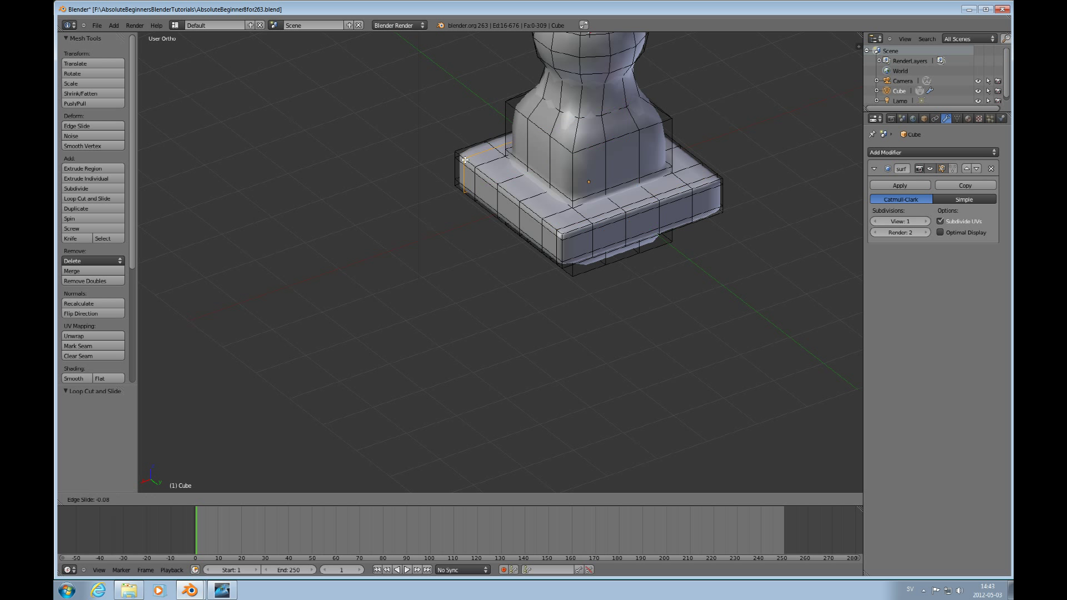
left_click(459, 155)
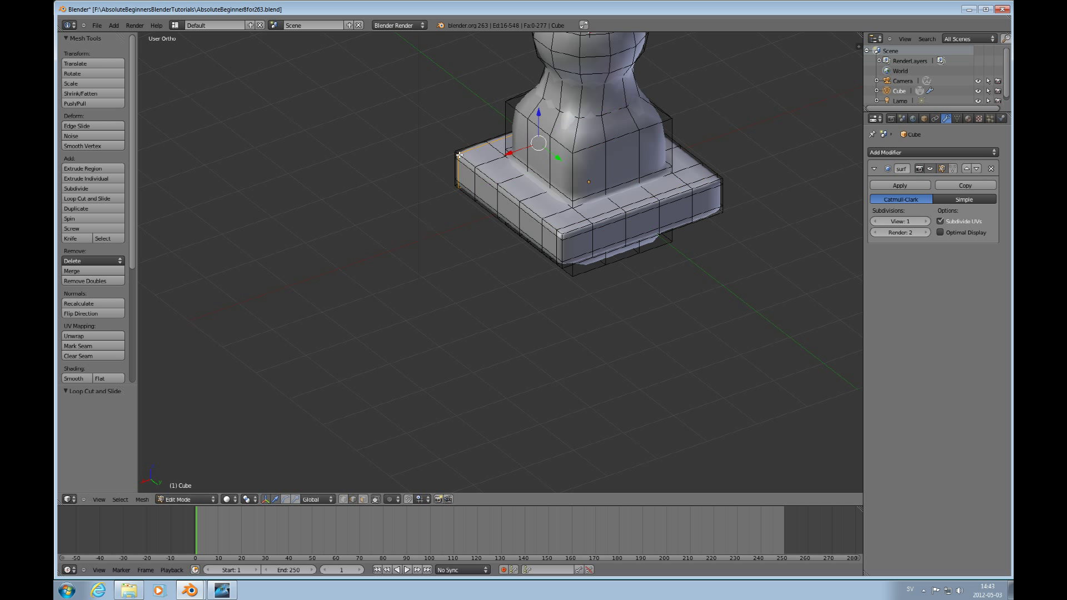
Cut loops along the base's front edge and near its right edge
key("ctrl+r")
left_click(572, 237)
left_click(569, 238)
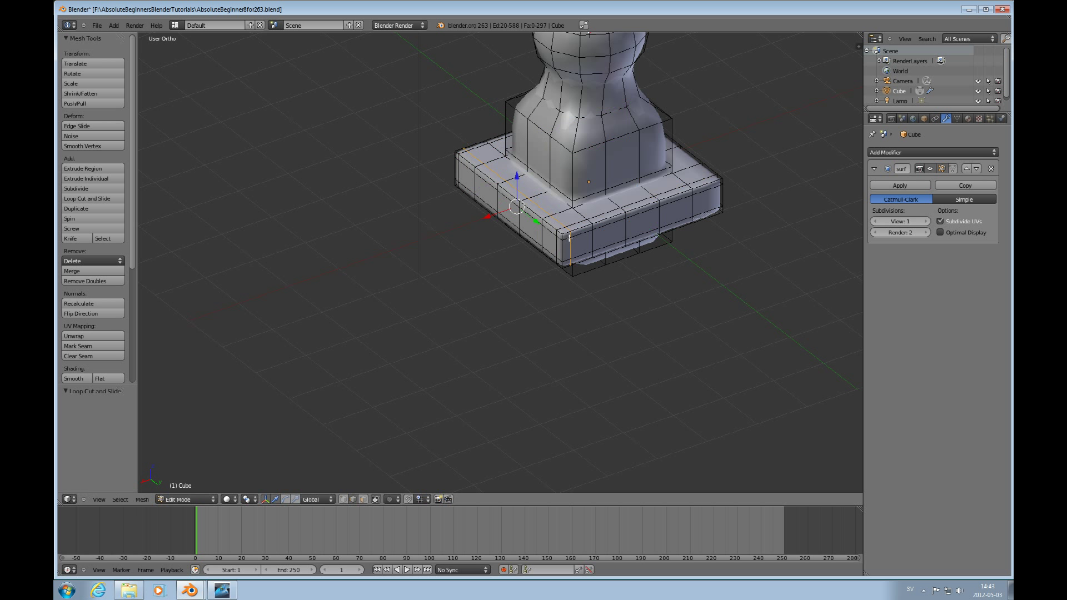
key("ctrl+r")
left_click(717, 186)
left_click(719, 184)
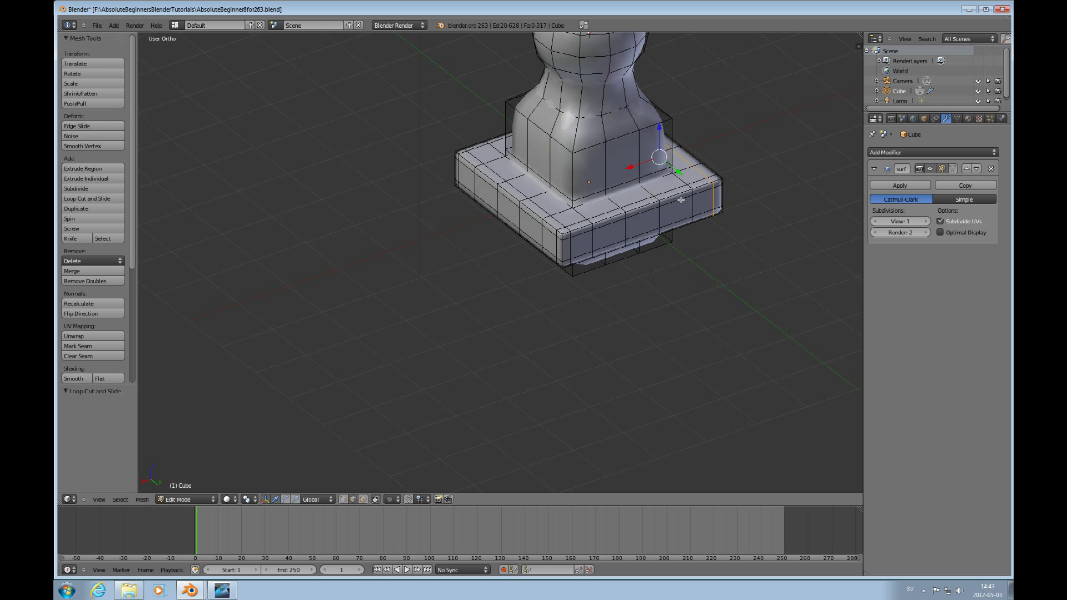
middle_click_drag(702, 189, 610, 194)
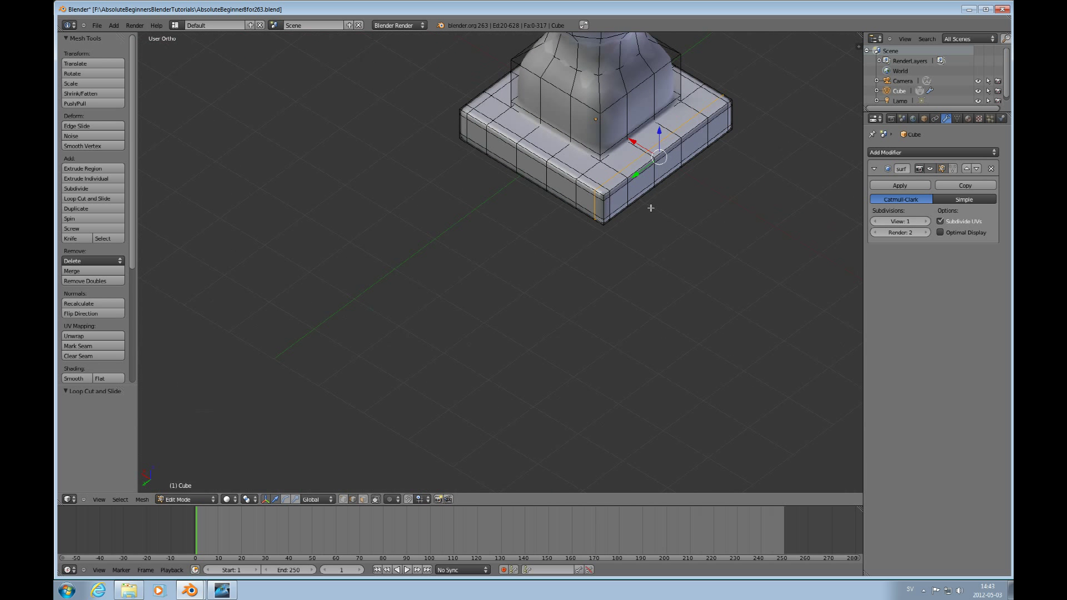
Slide the selected loop along the base and cut another supporting loop beside it
left_click_drag(632, 143, 636, 139)
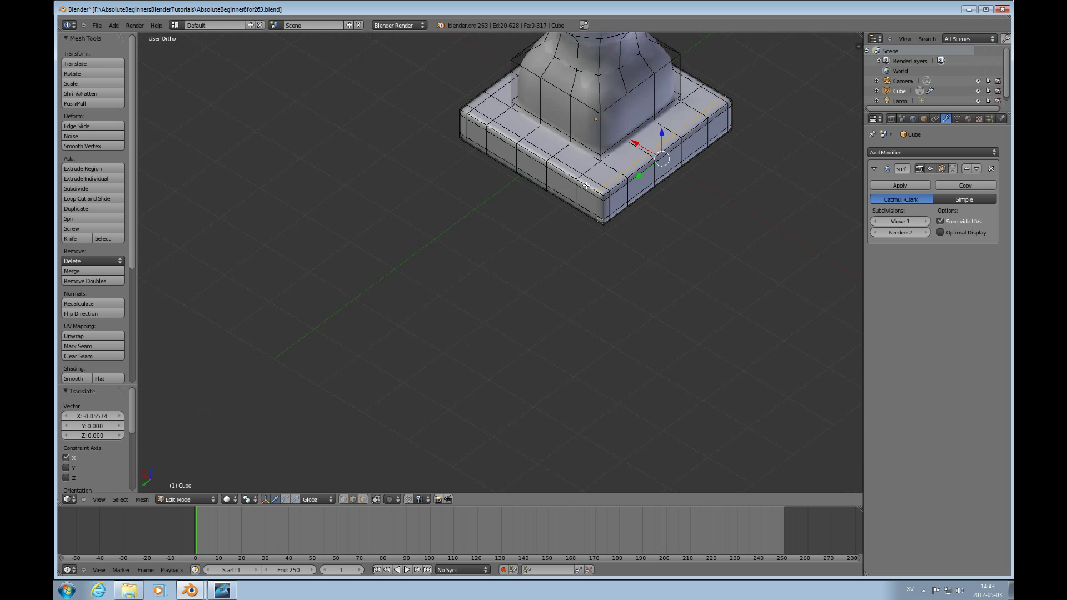
key("ctrl+e")
left_click(586, 185)
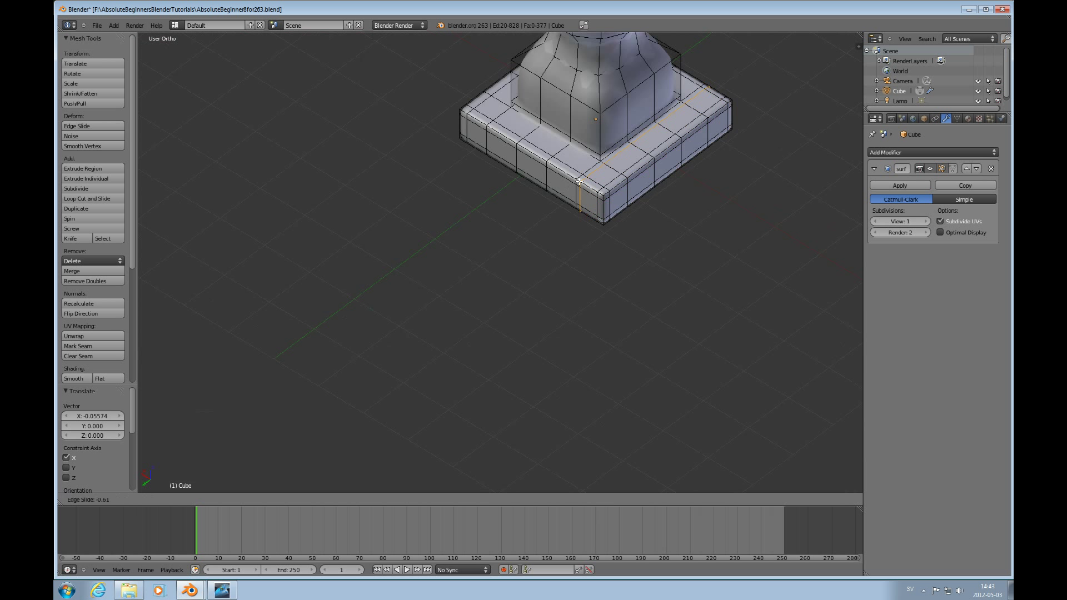
left_click(581, 183)
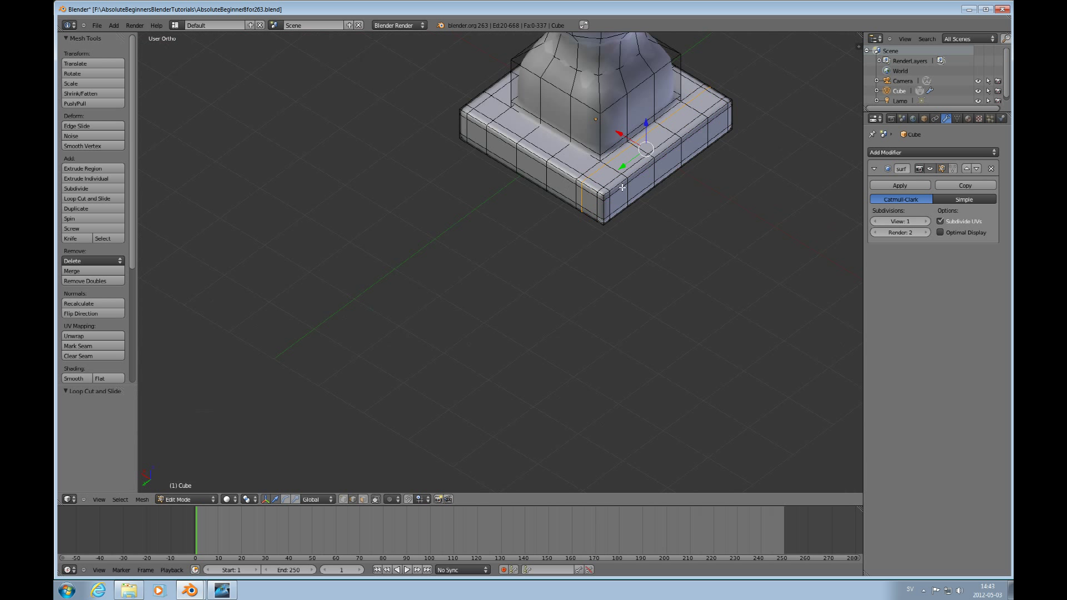
key("ctrl+r")
left_click(624, 186)
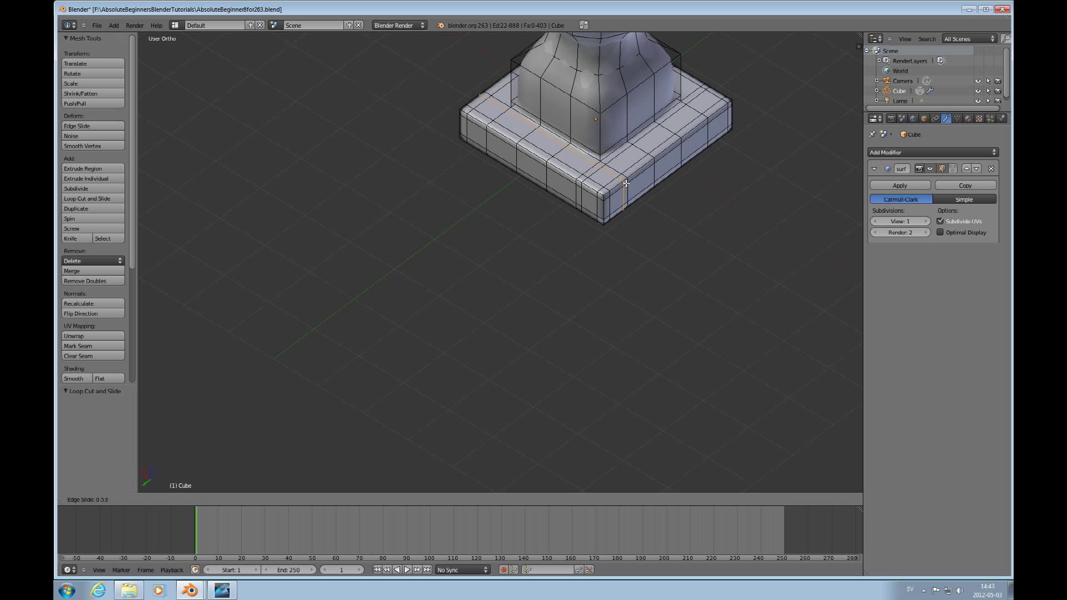
left_click(626, 183)
Cut two more loops across the base seen from above, sliding each into place
middle_click_drag(695, 164, 604, 249)
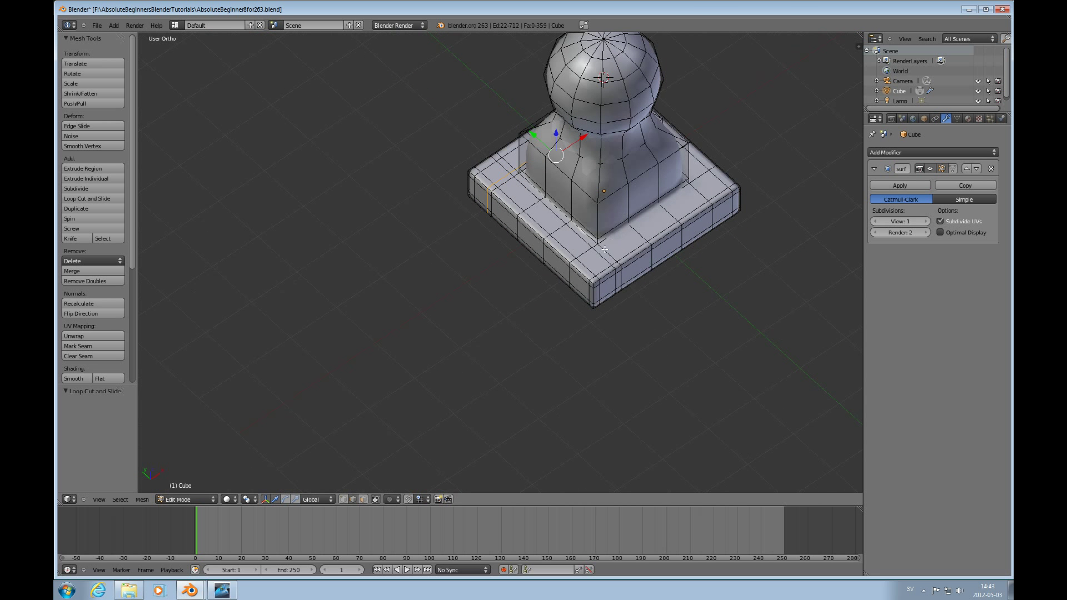
key("ctrl+r")
left_click(579, 270)
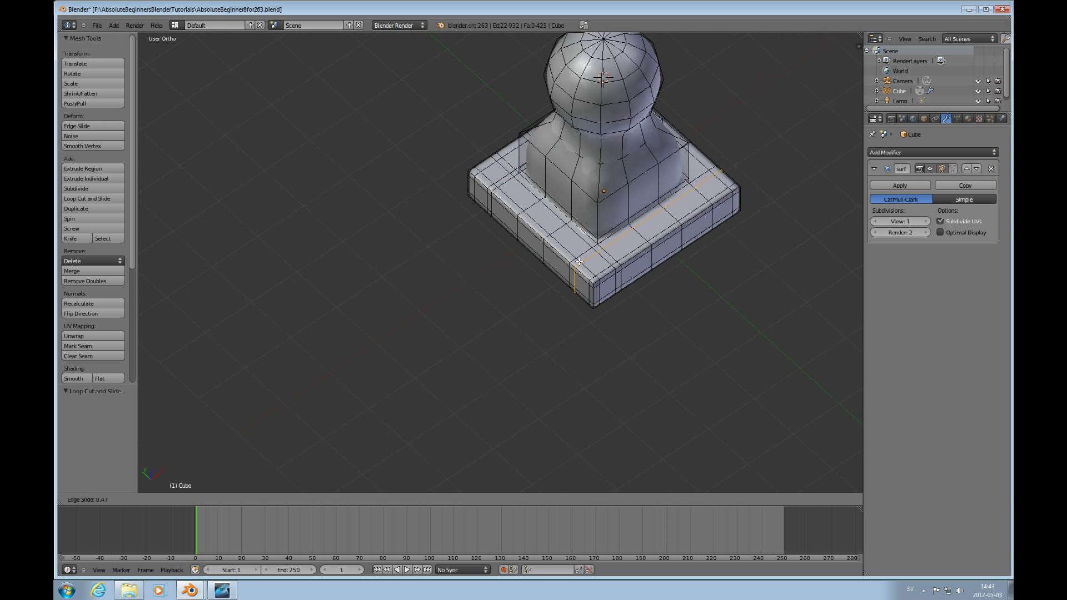
left_click(671, 219)
middle_click_drag(671, 219, 655, 294)
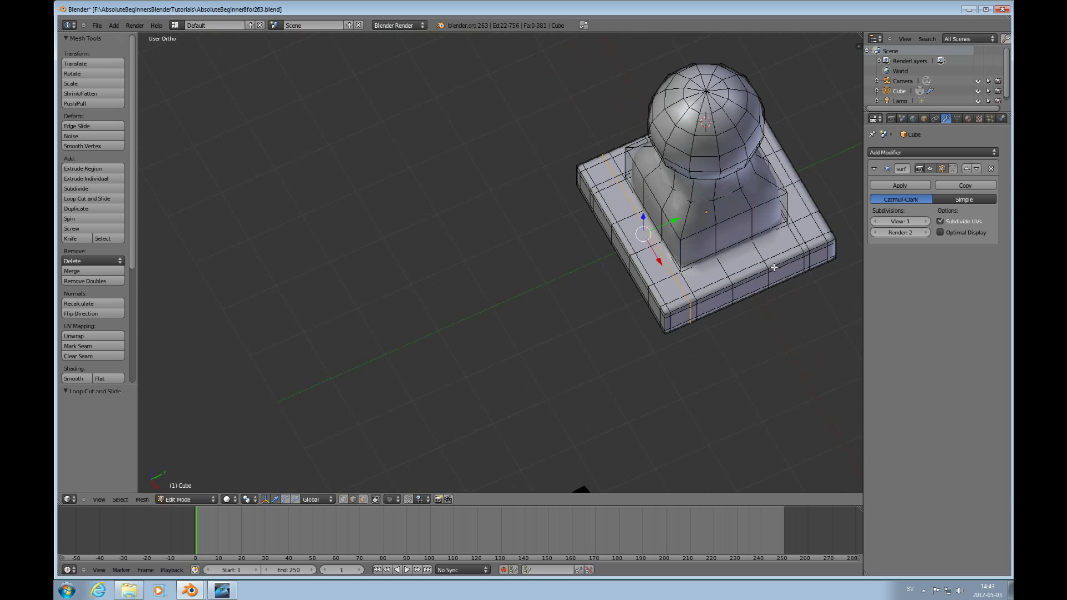
key("ctrl+r")
left_click(655, 294)
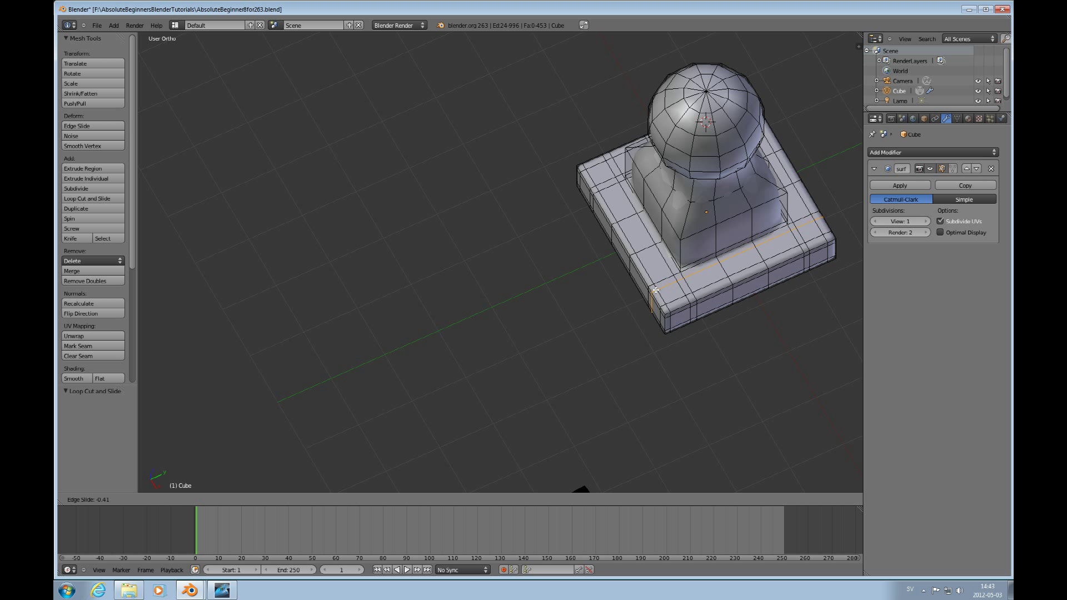
left_click(655, 290)
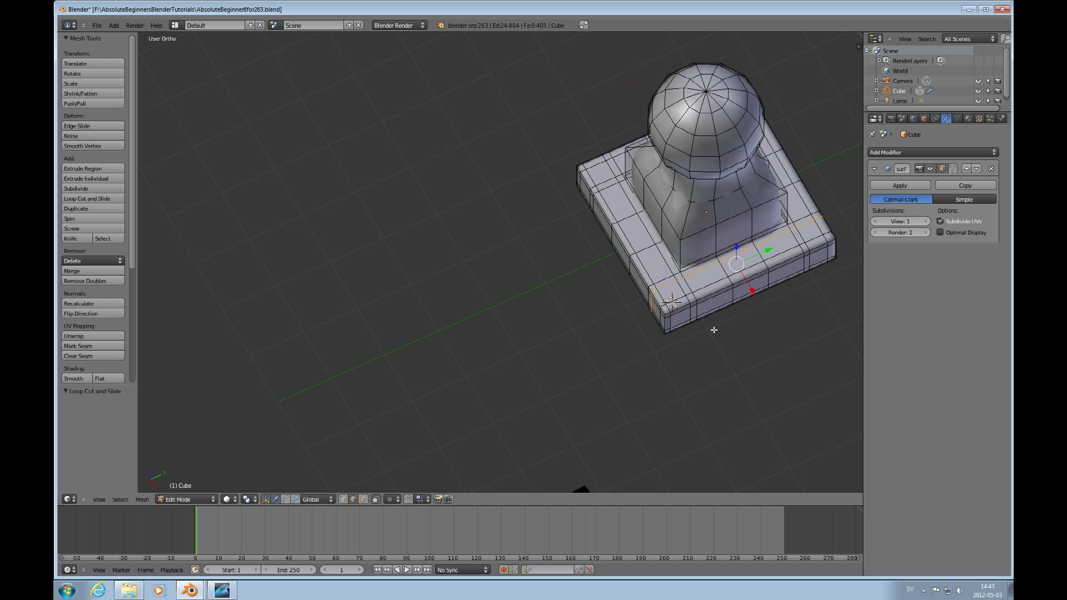
Return to Object Mode and view the smoothed pawn's crisp base from a low angle
key("Tab")
middle_click_drag(721, 330, 610, 243)
scroll(761, 225, "down", 3)
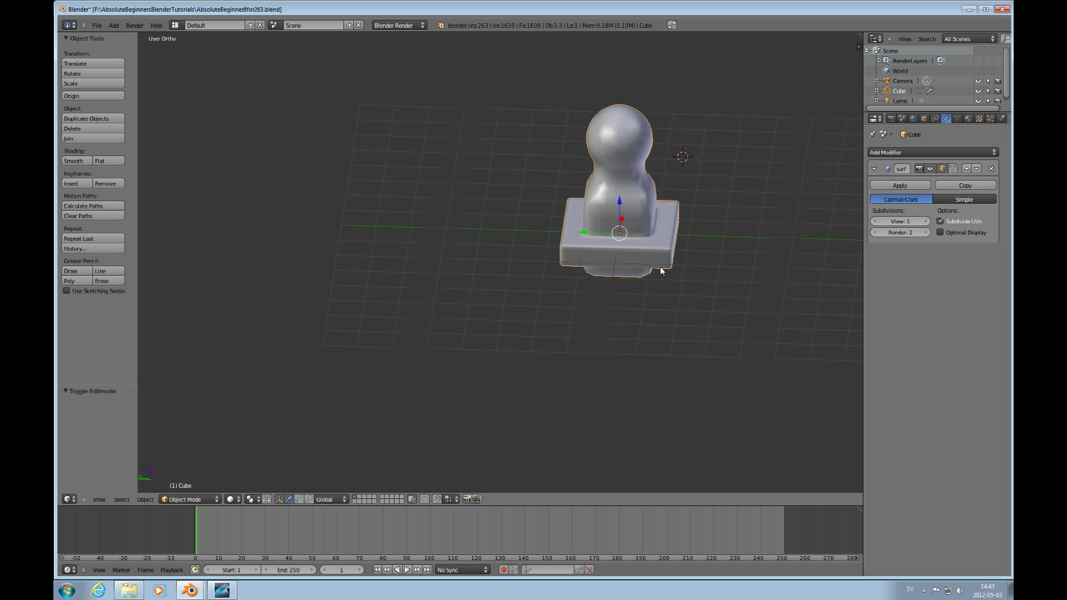
Re-enter Edit Mode and inspect the pawn's flanged base corners from low and high angles
key("Tab")
scroll(657, 263, "up", 1)
middle_click_drag(626, 295, 647, 218)
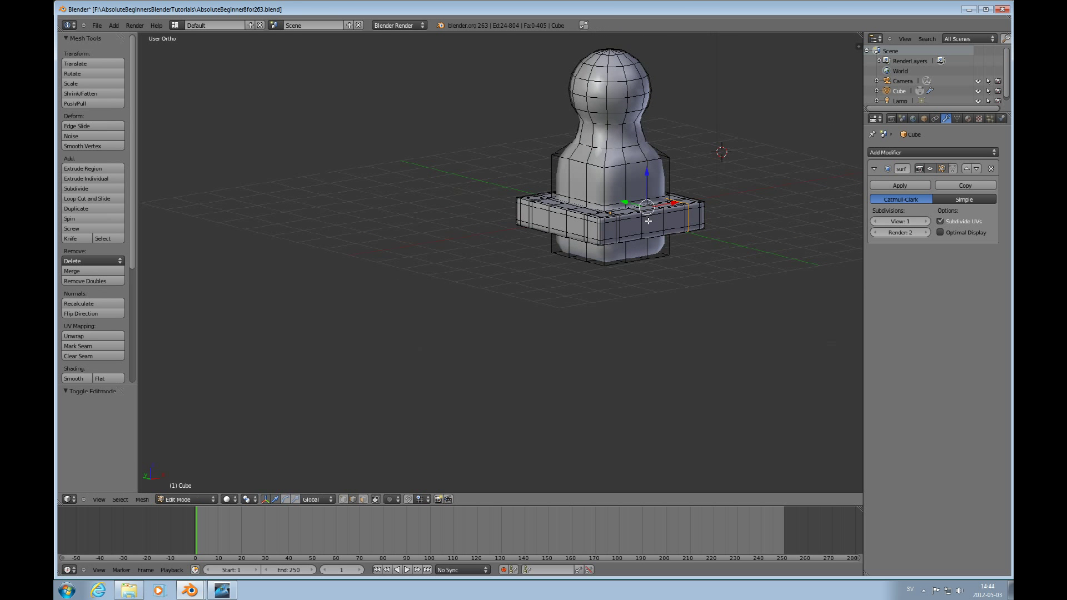
scroll(647, 219, "up", 5)
scroll(686, 173, "down", 2)
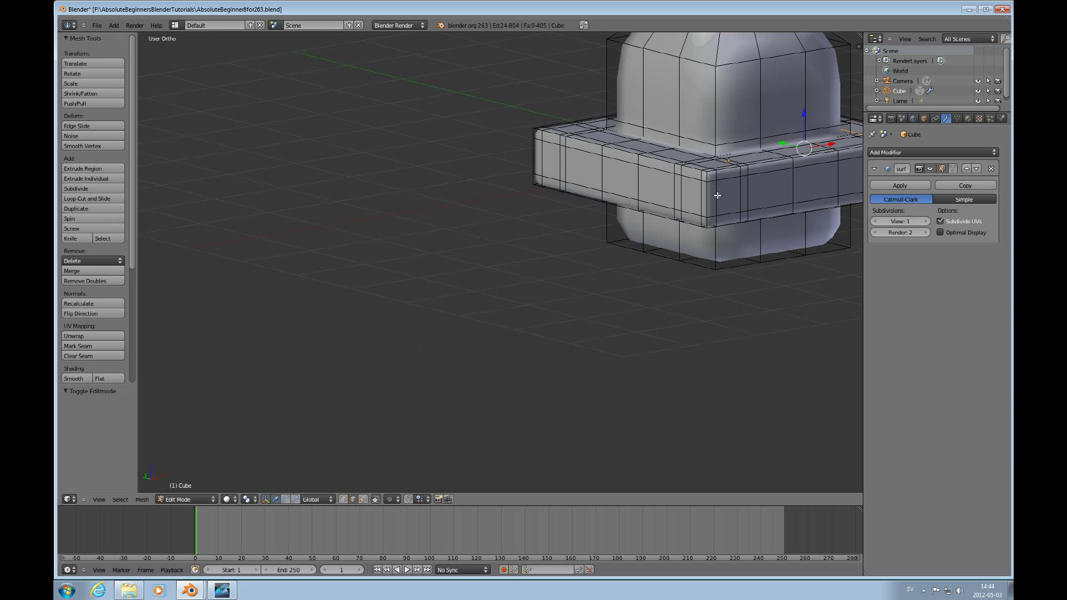
scroll(717, 195, "down", 2)
middle_click_drag(705, 222, 760, 181)
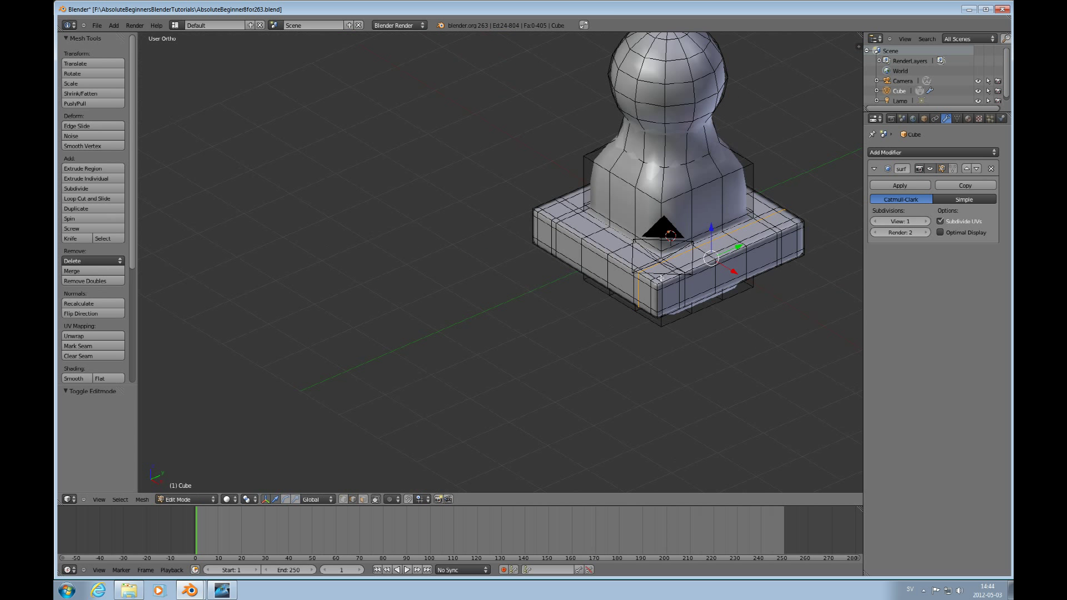
scroll(759, 181, "up", 8)
key("KP_8")
key("KP_8")
key("KP_8")
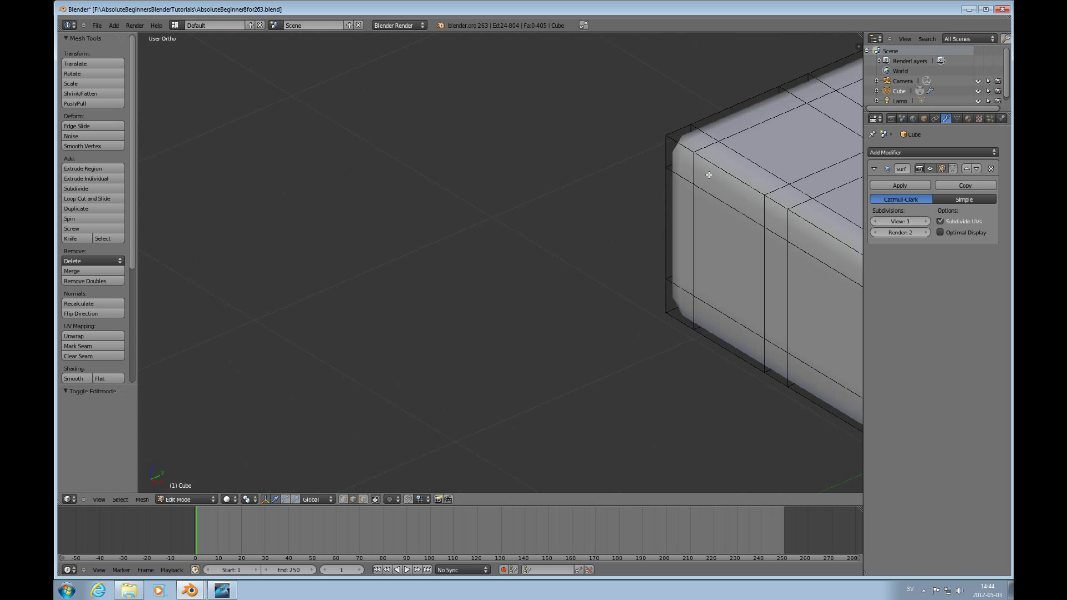
scroll(736, 160, "down", 4)
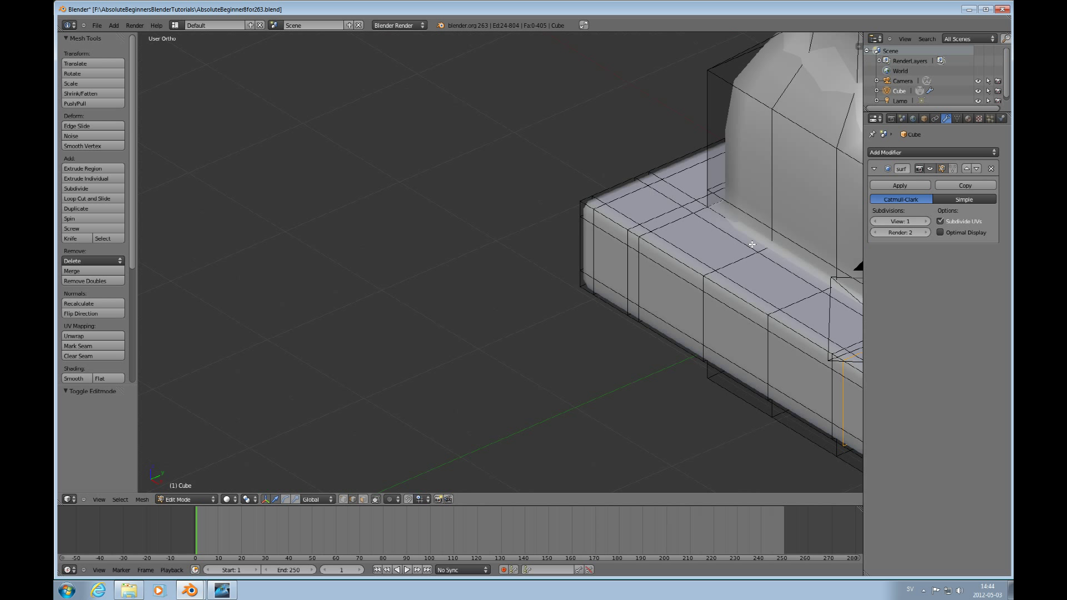
Turn off the modifier's on-cage display and view the pawn through the scene camera
left_click(942, 169)
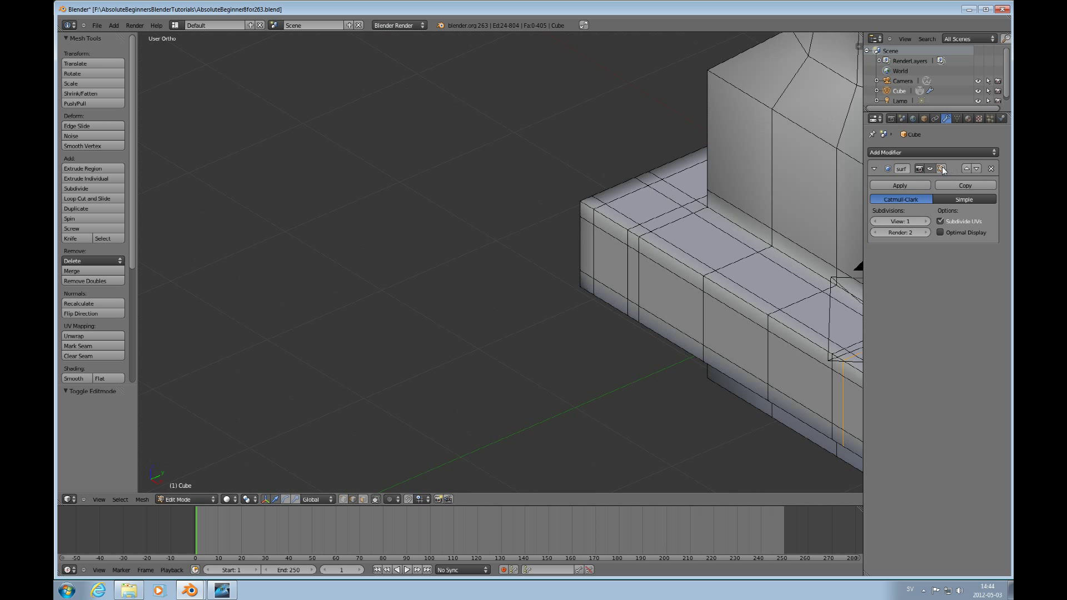
scroll(682, 250, "down", 10)
scroll(683, 250, "up", 8)
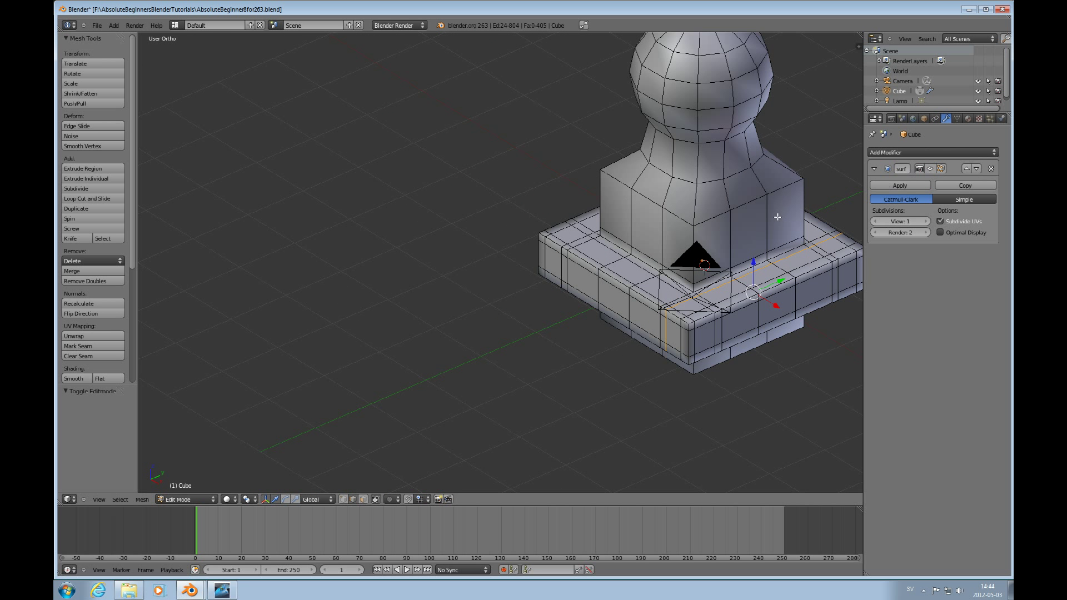
scroll(743, 245, "down", 2)
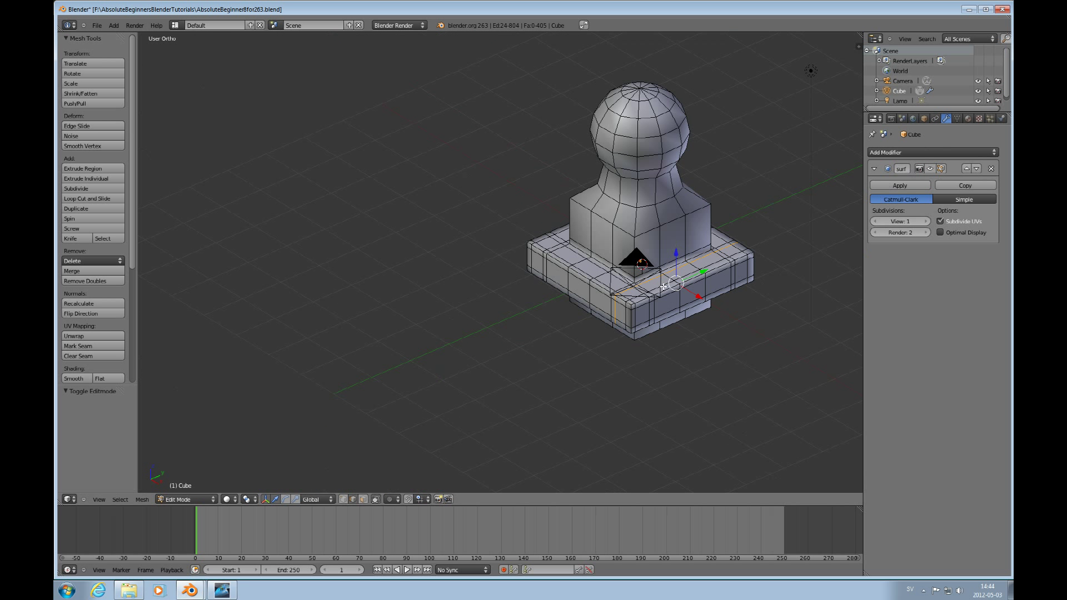
key("KP_0")
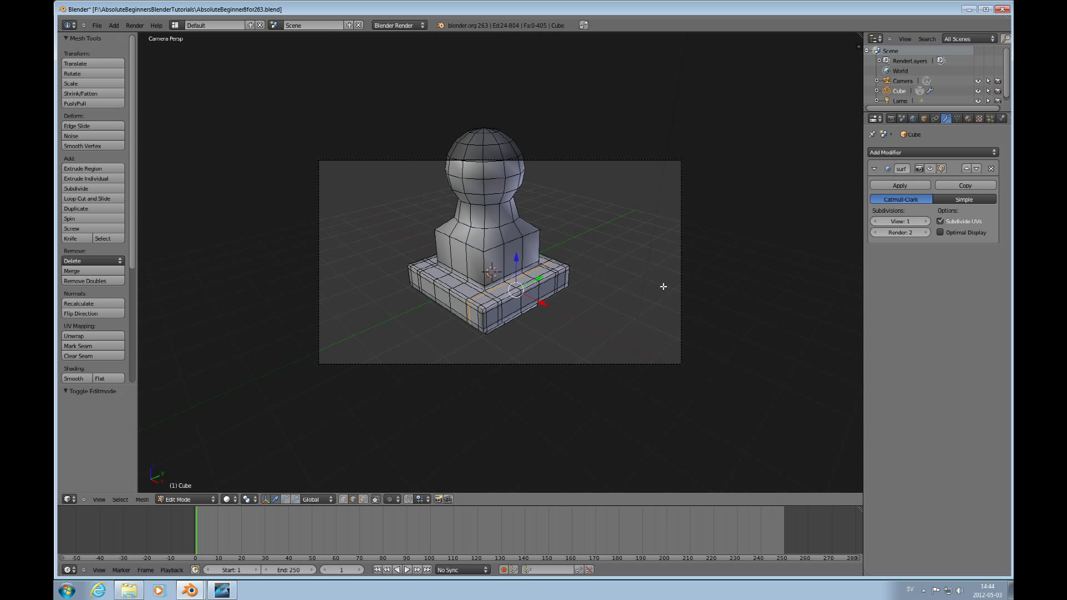
Render a test image from the camera, then return to the 3D View fitted to the frame
key("F12")
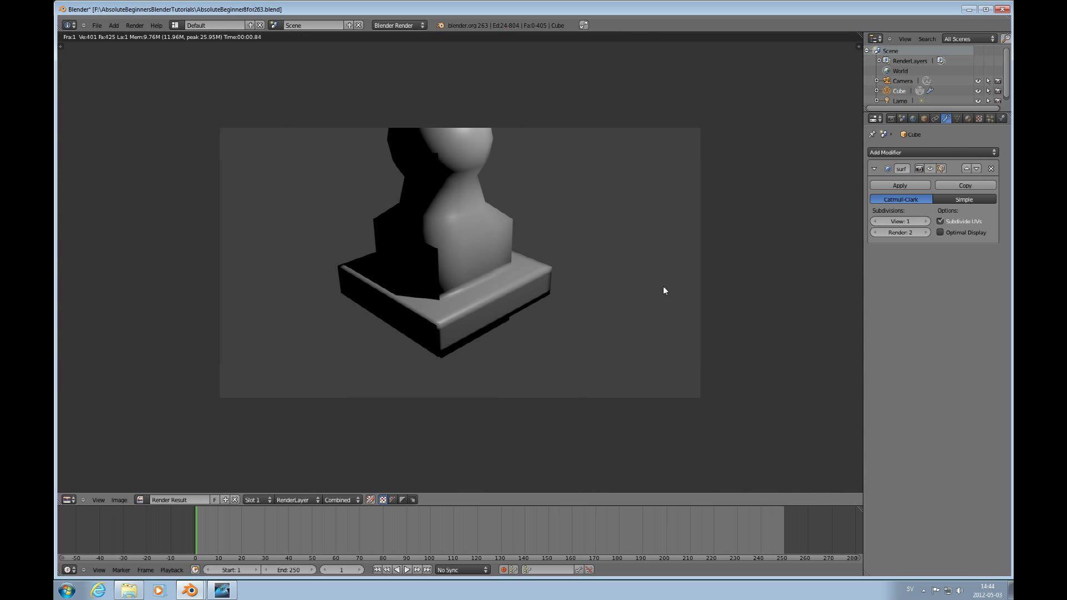
scroll(545, 331, "up", 4)
scroll(544, 332, "down", 2)
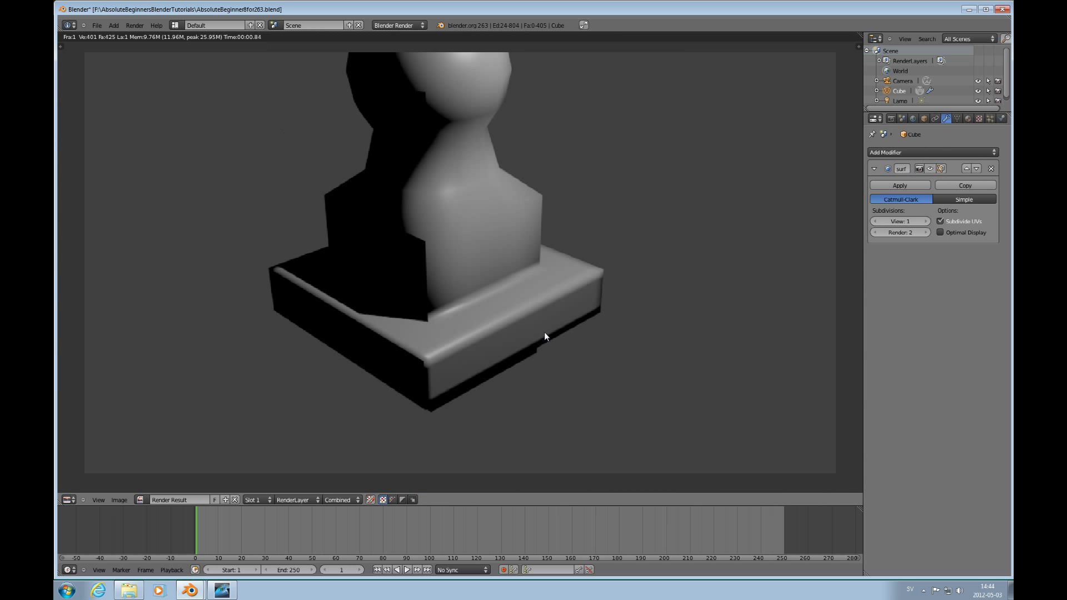
left_click(68, 499)
left_click(78, 485)
key("Home")
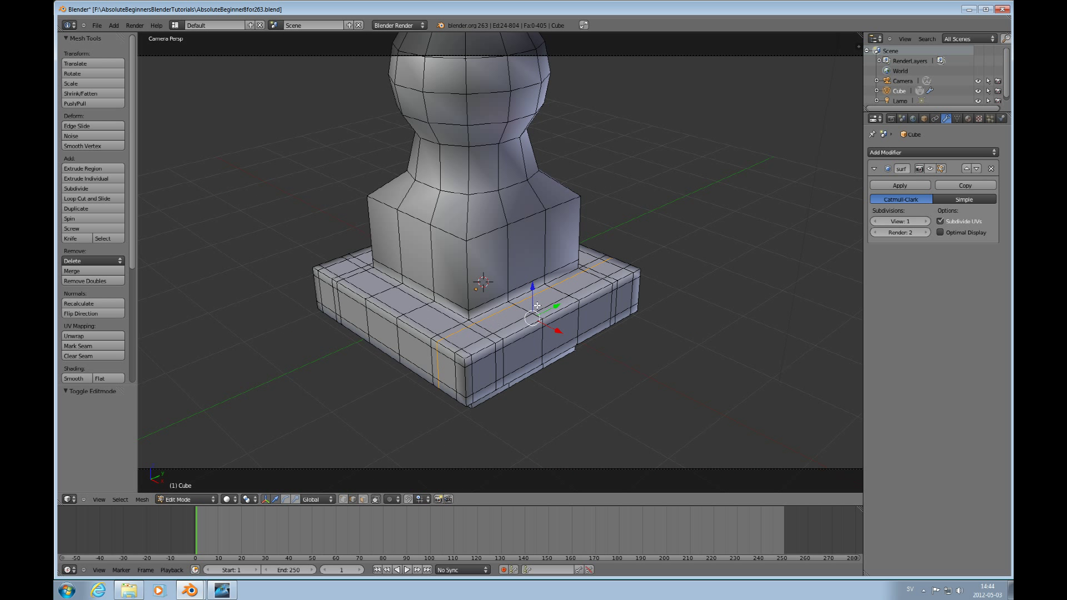
Delete the Subsurf modifier from the Cube, leaving the raw mesh
left_click(991, 168)
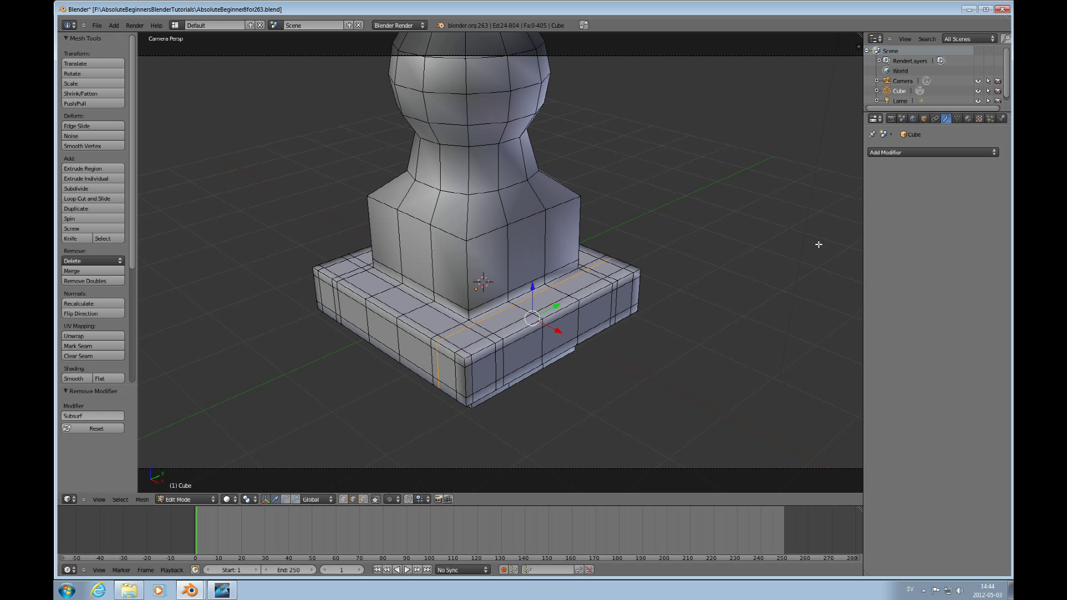
scroll(479, 357, "down", 3)
scroll(481, 352, "up", 3)
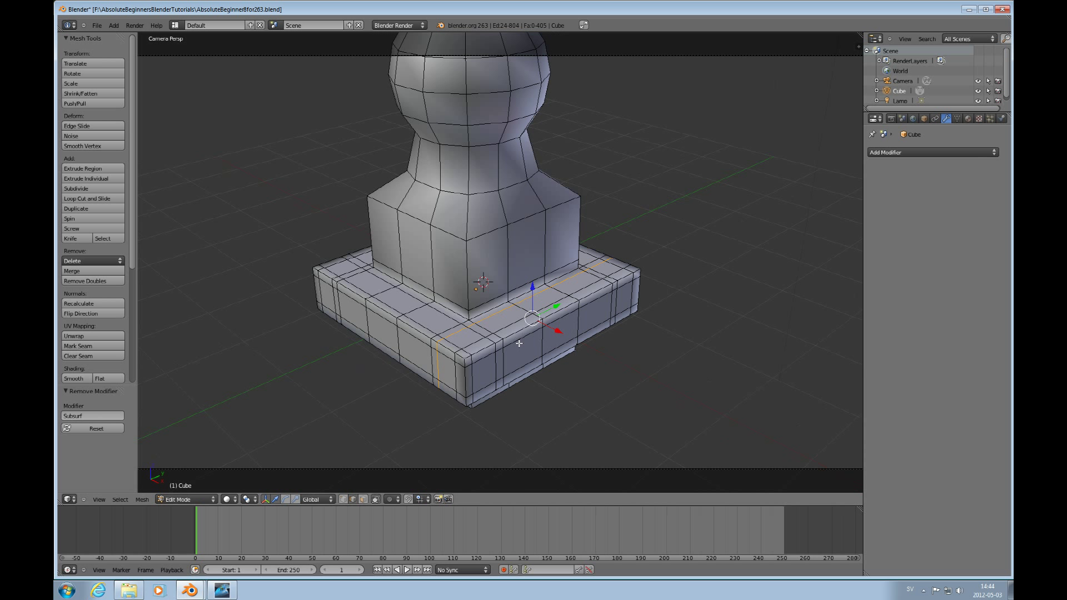
Select the whole mesh, apply Shade Flat, and render a test image
key("a")
key("a")
key("w")
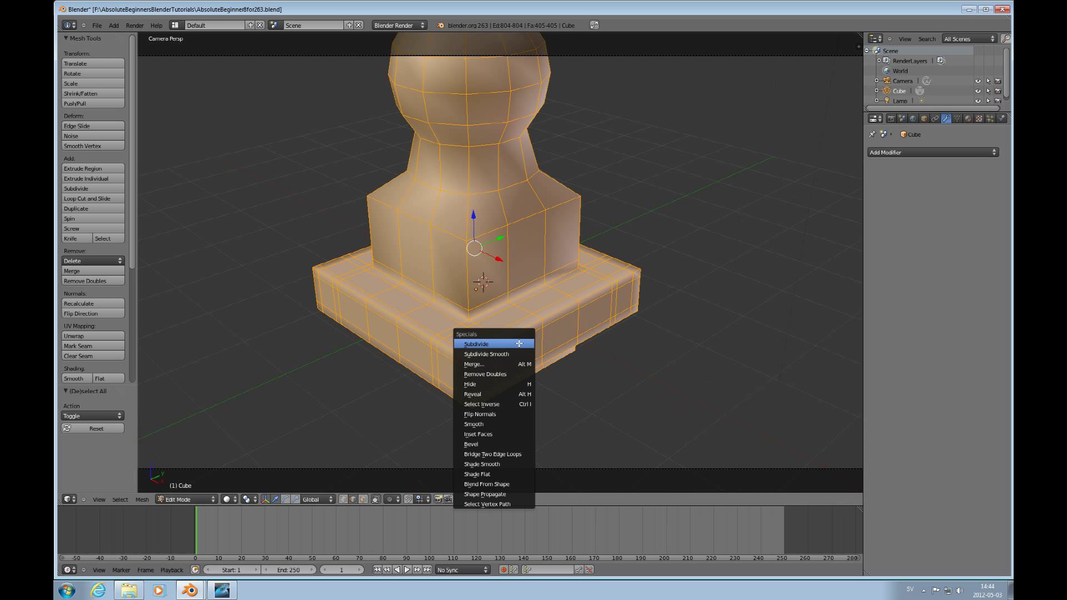
left_click(493, 474)
key("F12")
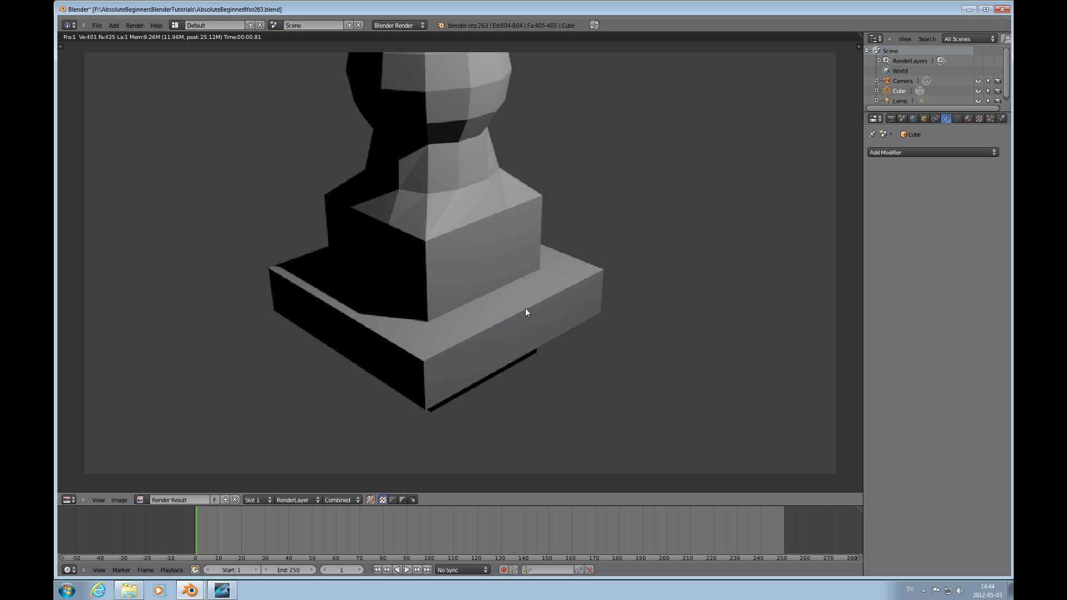
Back in 3D View, apply Shade Smooth, switch to Object Mode and render again
left_click(70, 501)
left_click(91, 482)
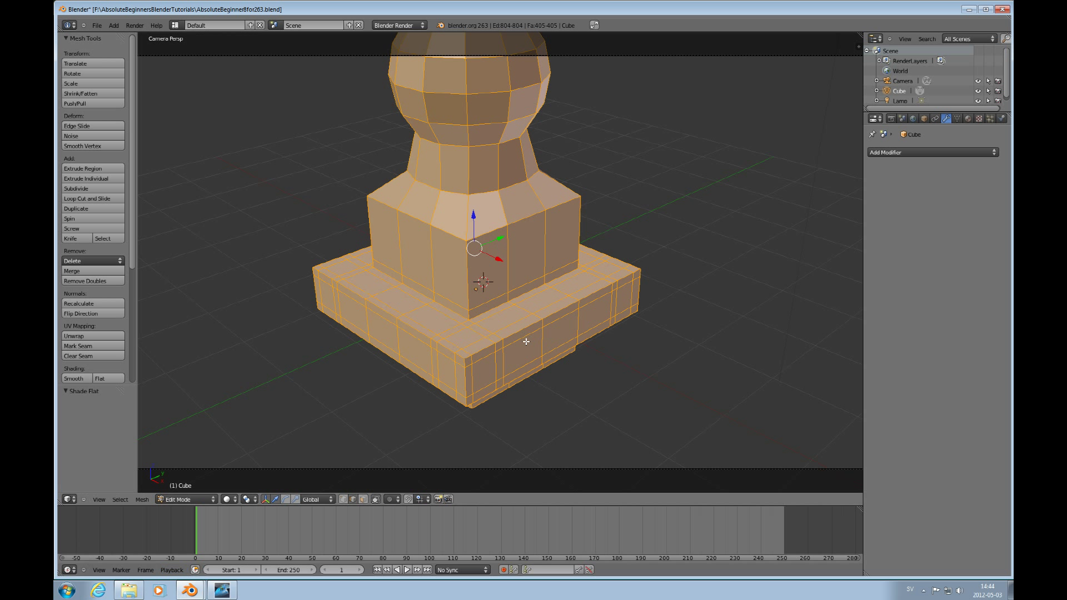
key("w")
left_click(510, 332)
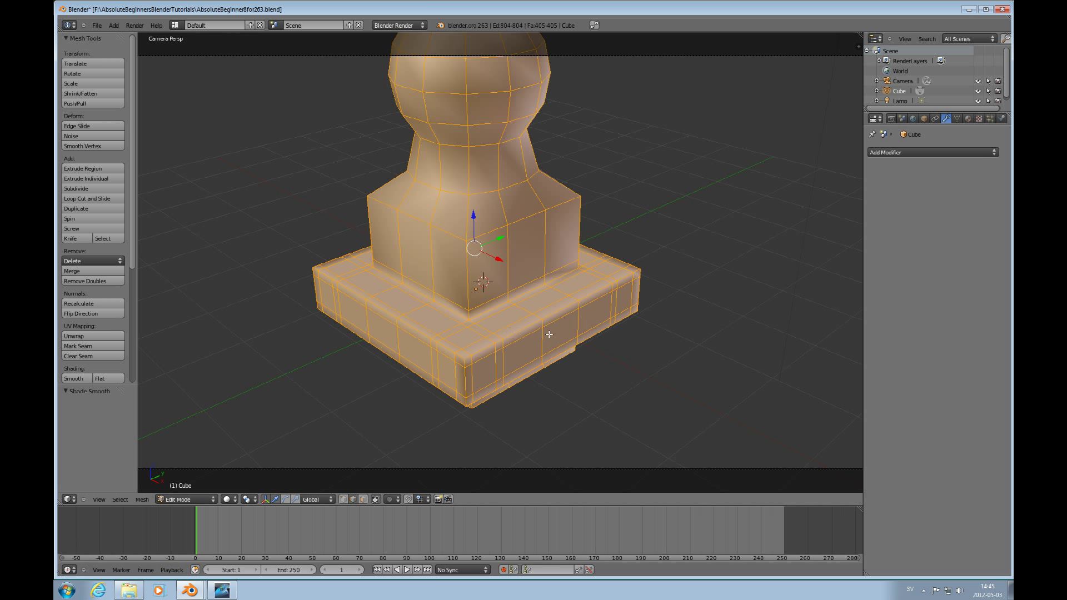
key("Tab")
key("Tab")
key("F12")
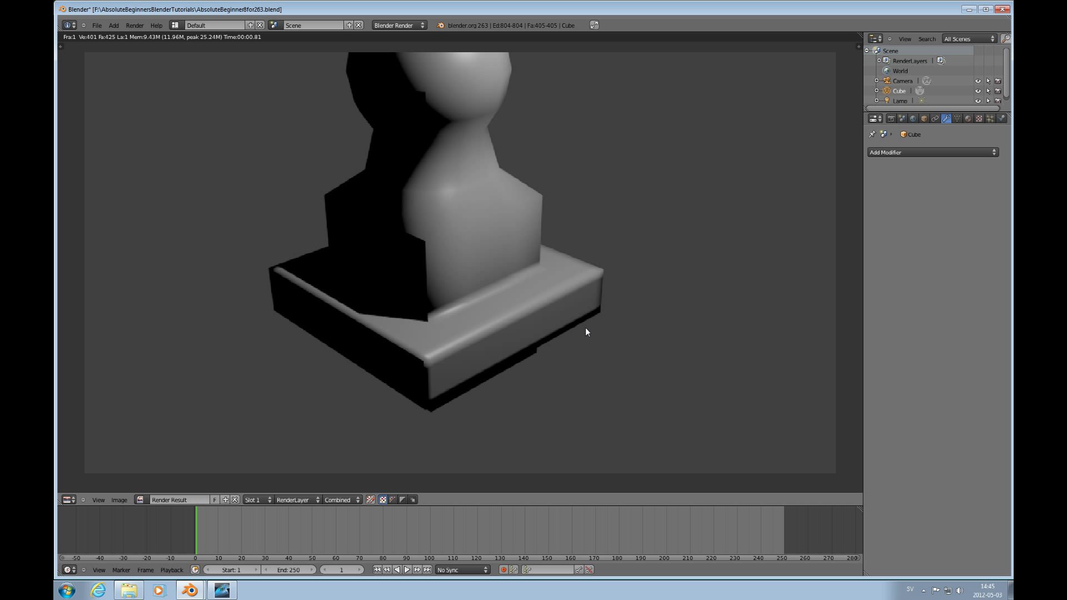
left_click(72, 500)
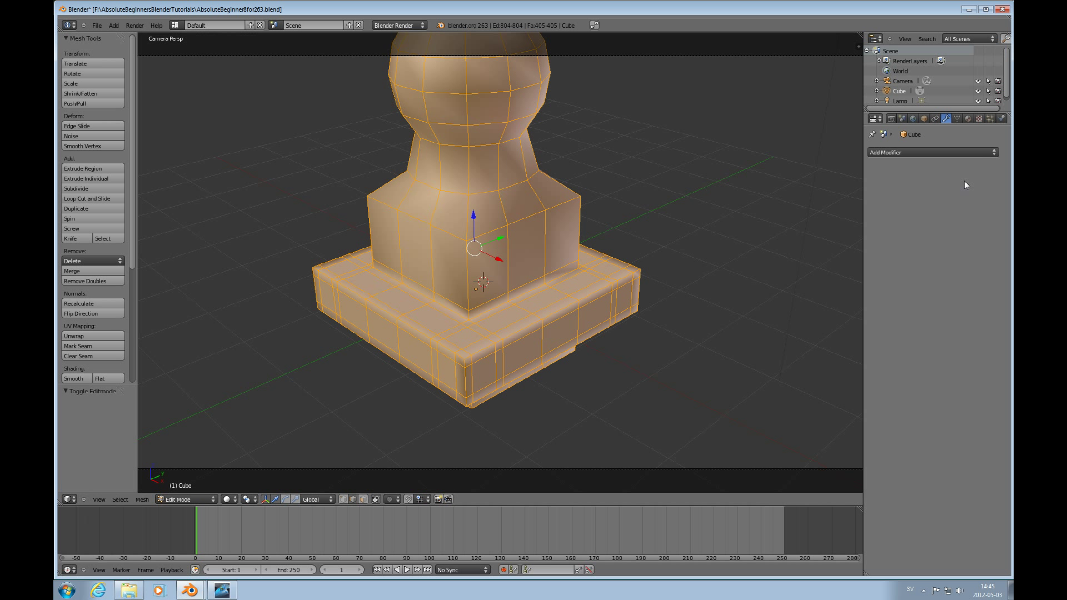
Add a Subdivision Surface modifier, render the result, and return to the 3D View
left_click(942, 151)
left_click(779, 307)
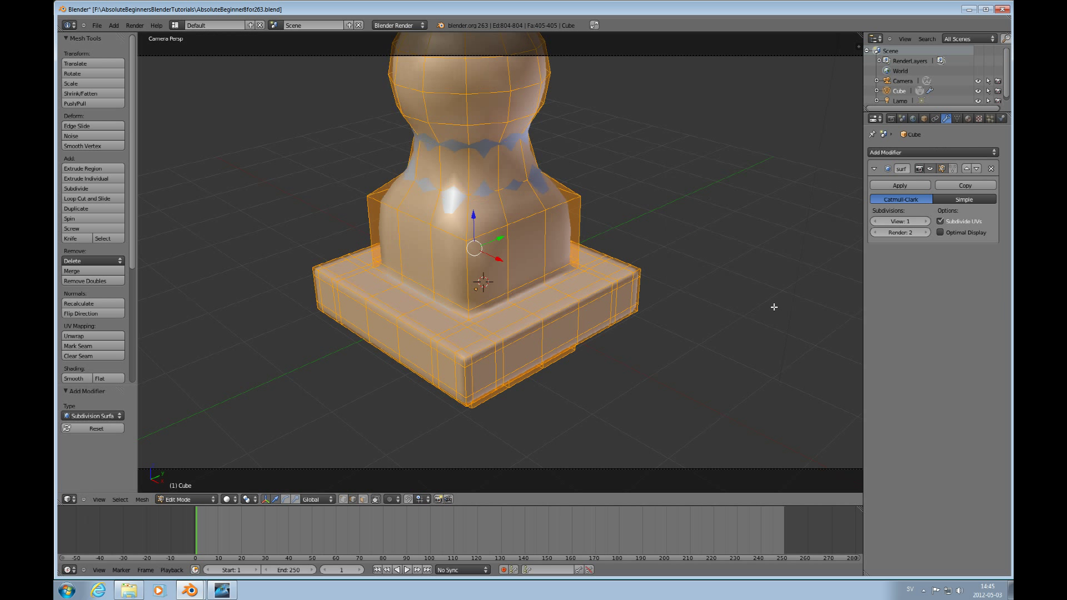
key("F12")
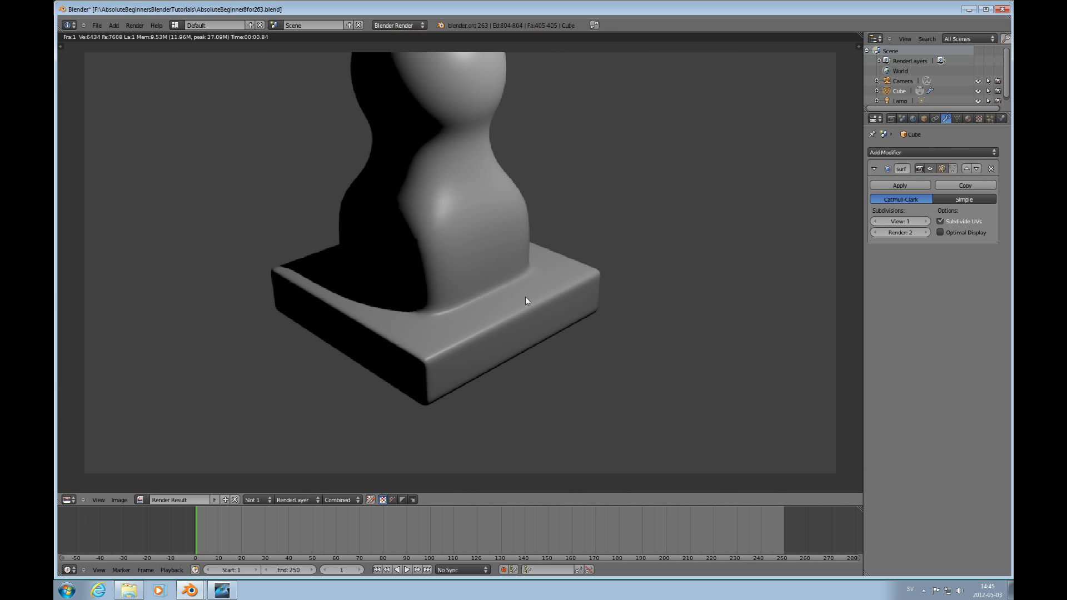
left_click(71, 498)
left_click(84, 483)
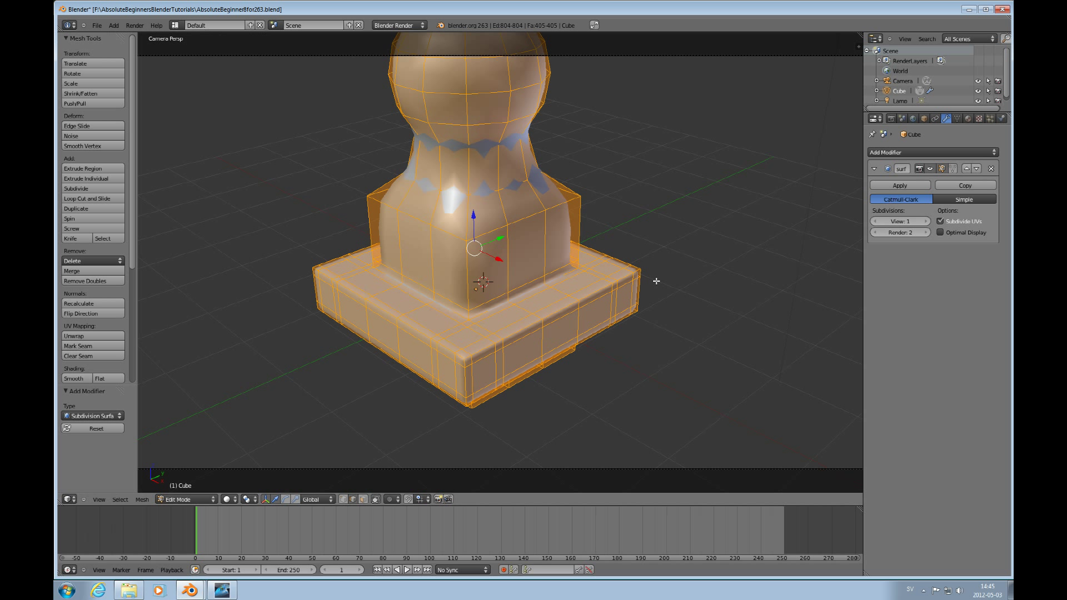
scroll(639, 290, "down", 3)
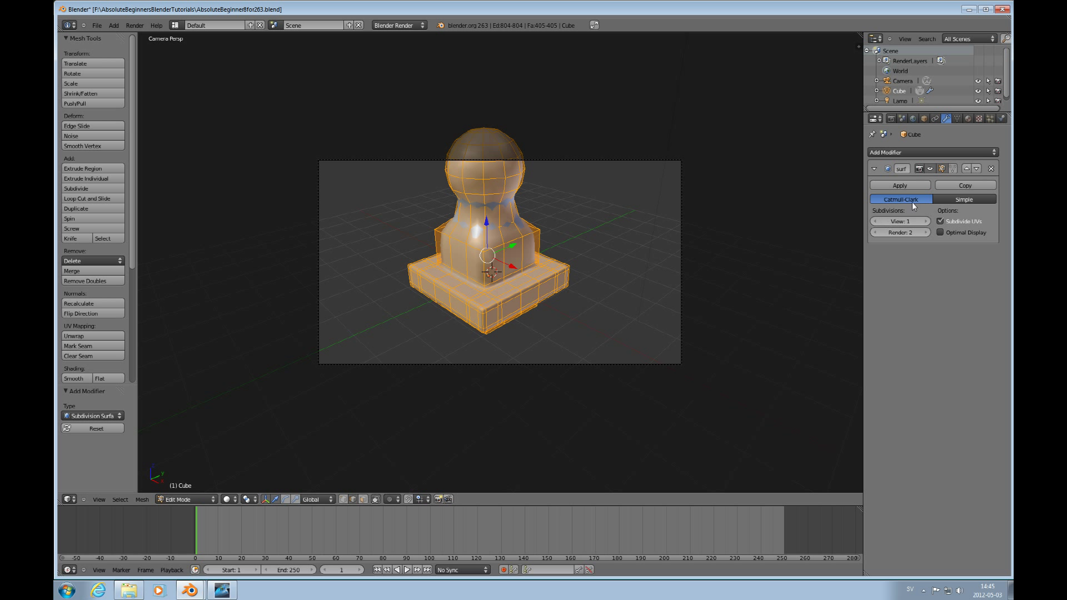
Set the material to Minnaert diffuse and Blinn specular with hardness 31
left_click(969, 119)
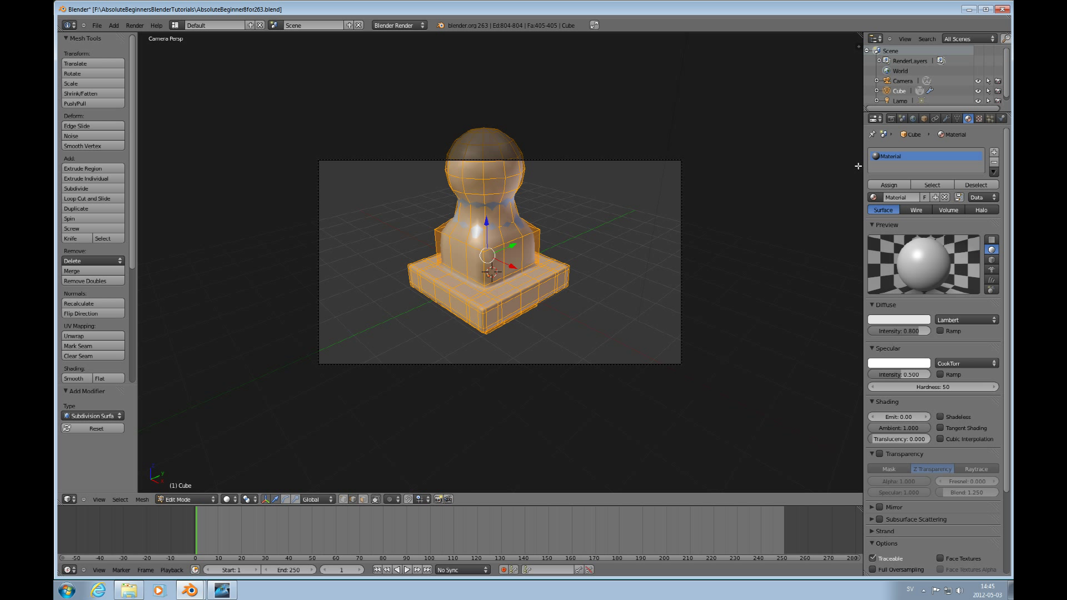
left_click(995, 163)
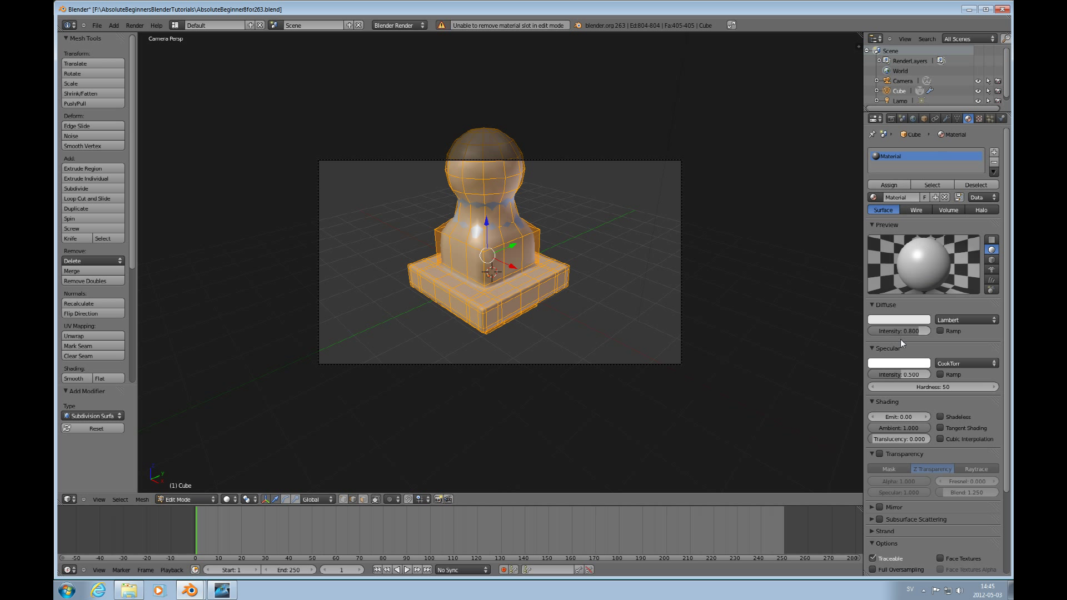
left_click(951, 321)
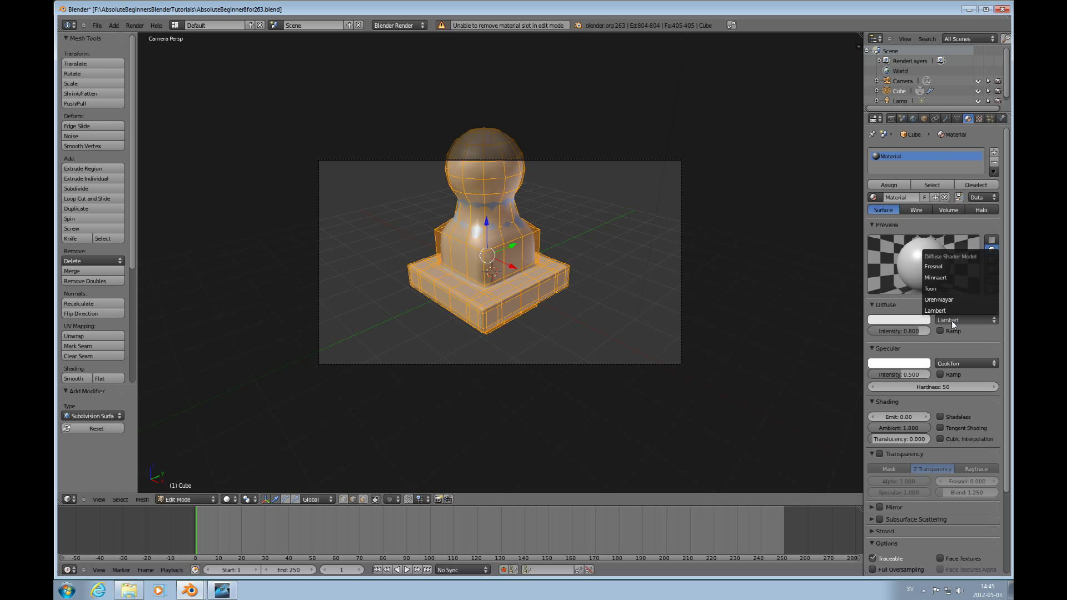
left_click(935, 276)
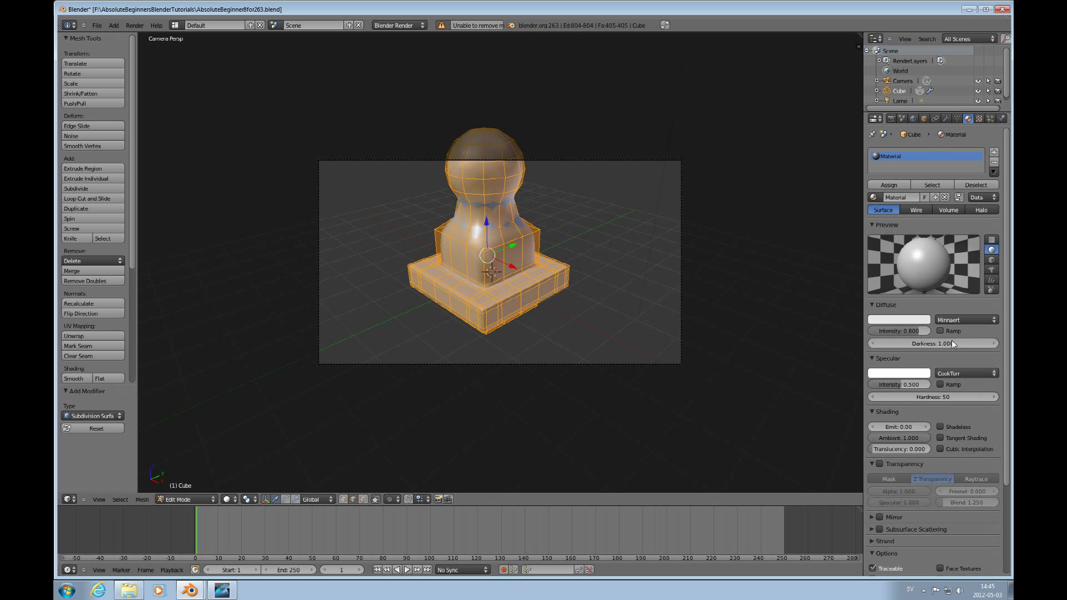
left_click(954, 375)
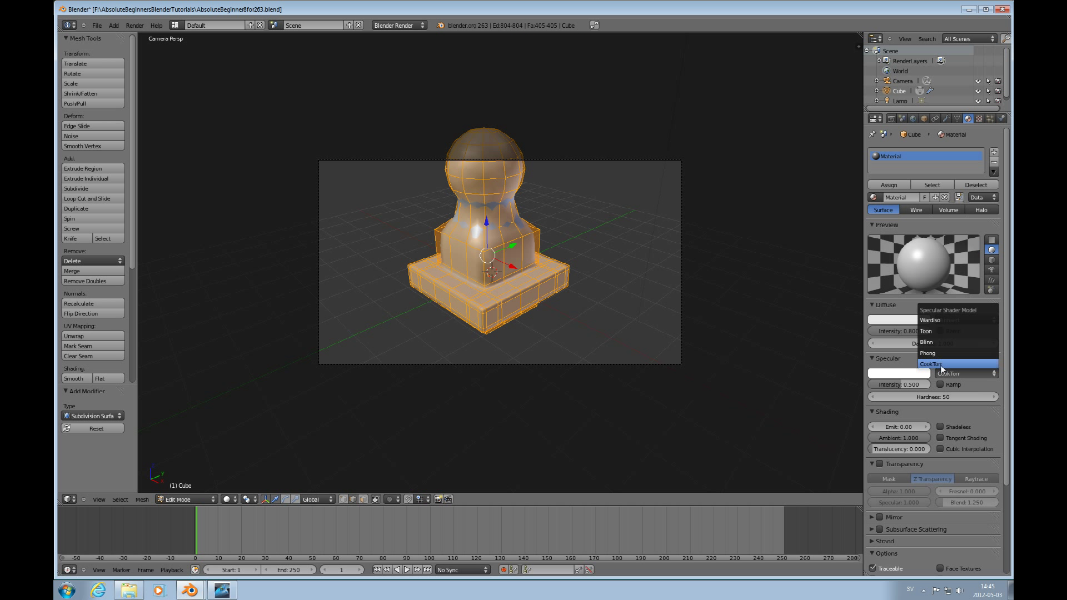
left_click(931, 346)
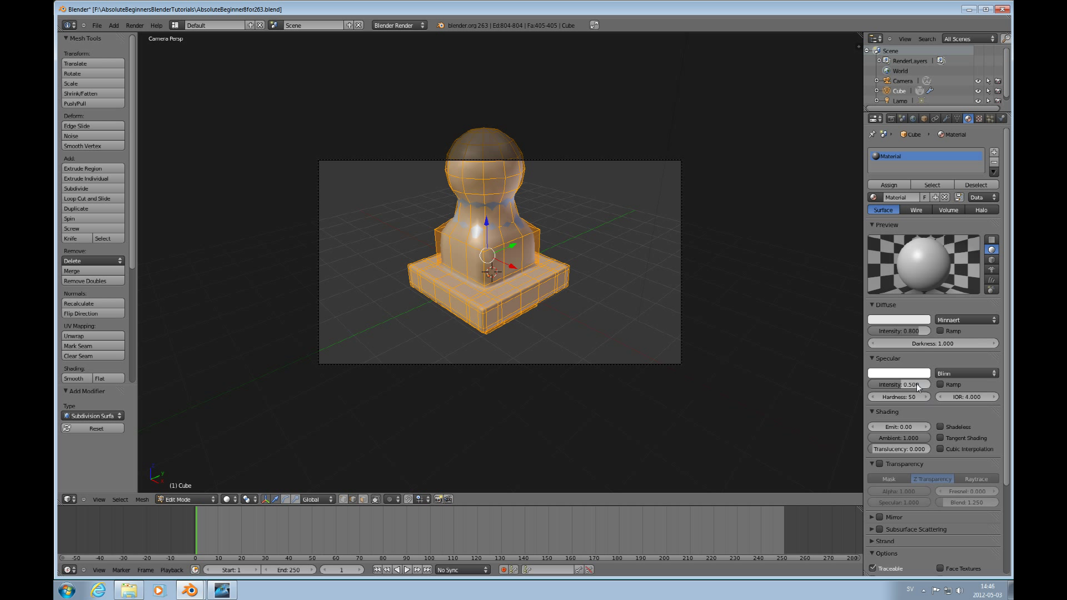
left_click_drag(911, 396, 874, 397)
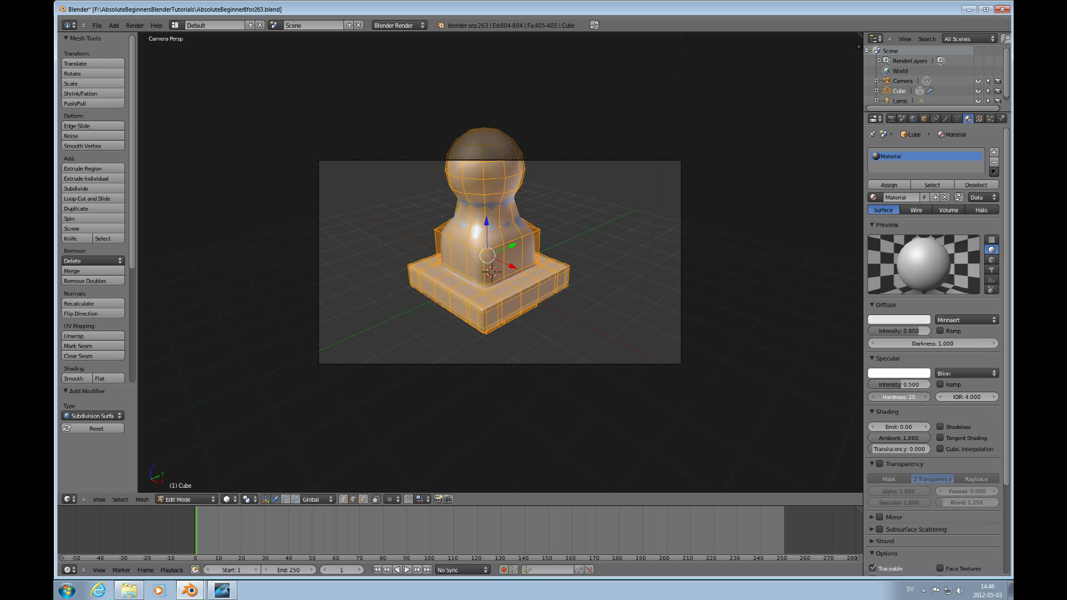
Make the diffuse colour yellow (R 0.5, G 0.5, B 0.0) by lowering blue
left_click(906, 321)
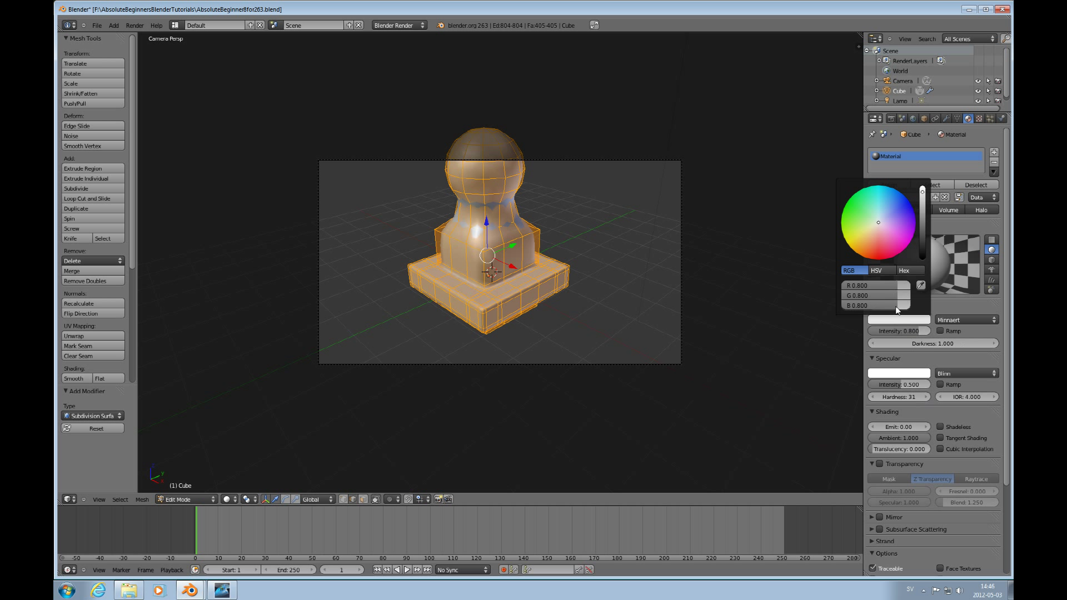
scroll(895, 305, "down", 7)
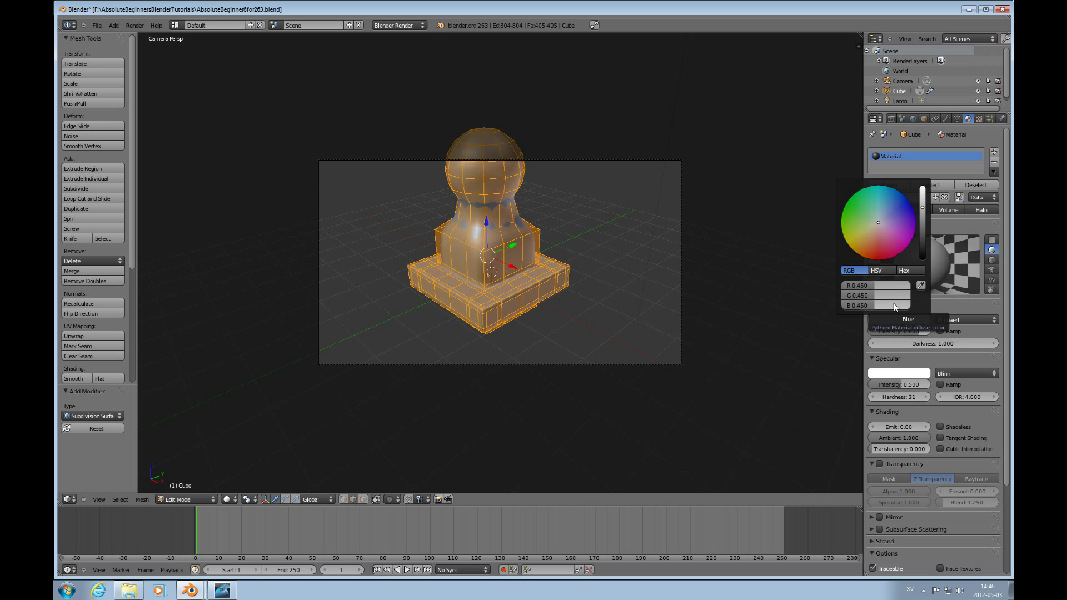
scroll(895, 306, "down", 1)
scroll(895, 306, "up", 3)
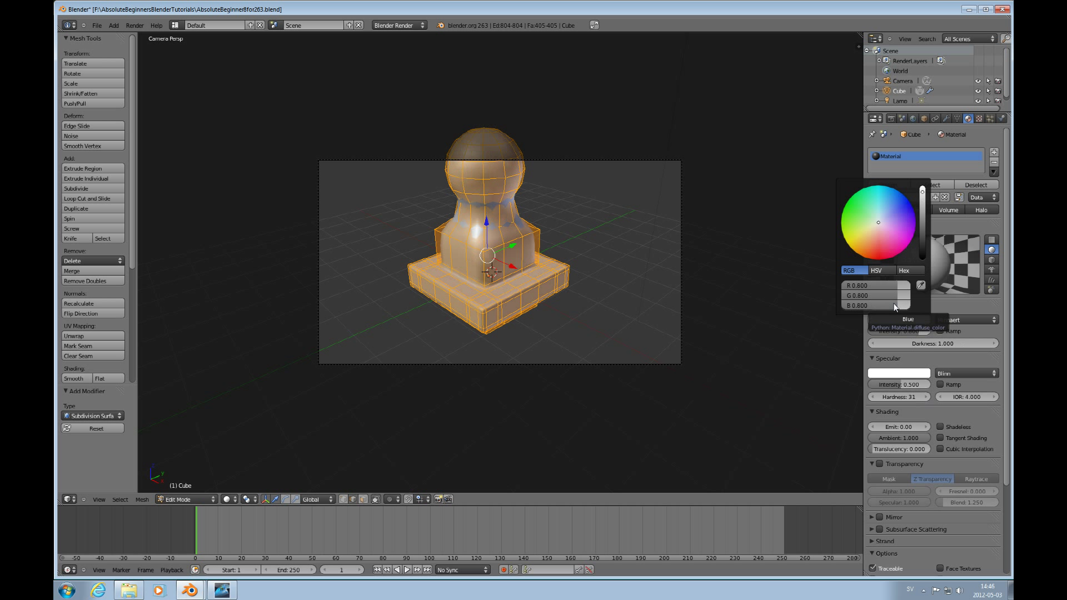
scroll(895, 306, "down", 1)
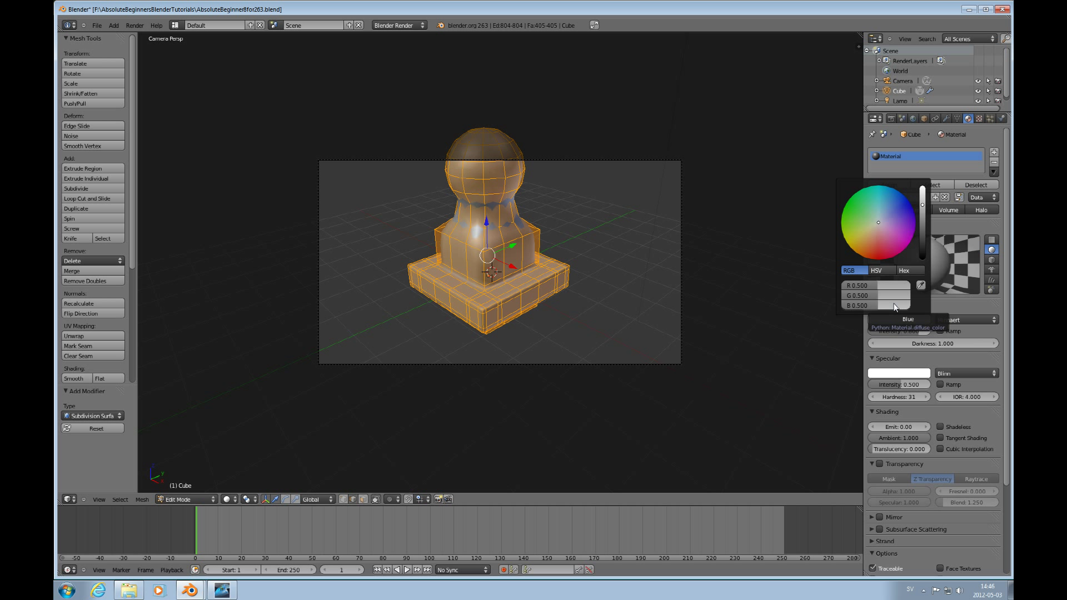
mouse_move(872, 308)
left_mouse_down()
mouse_move(851, 320)
mouse_move(827, 311)
left_mouse_up()
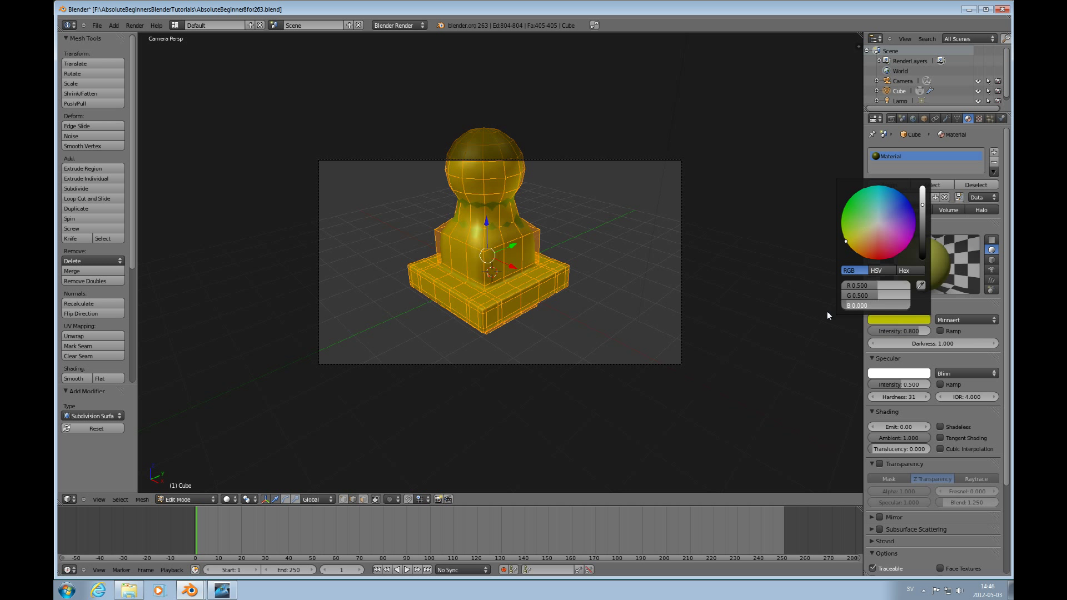
Turn the diffuse colour green, confirm it in a render, and return to Object Mode
left_click_drag(875, 286, 821, 291)
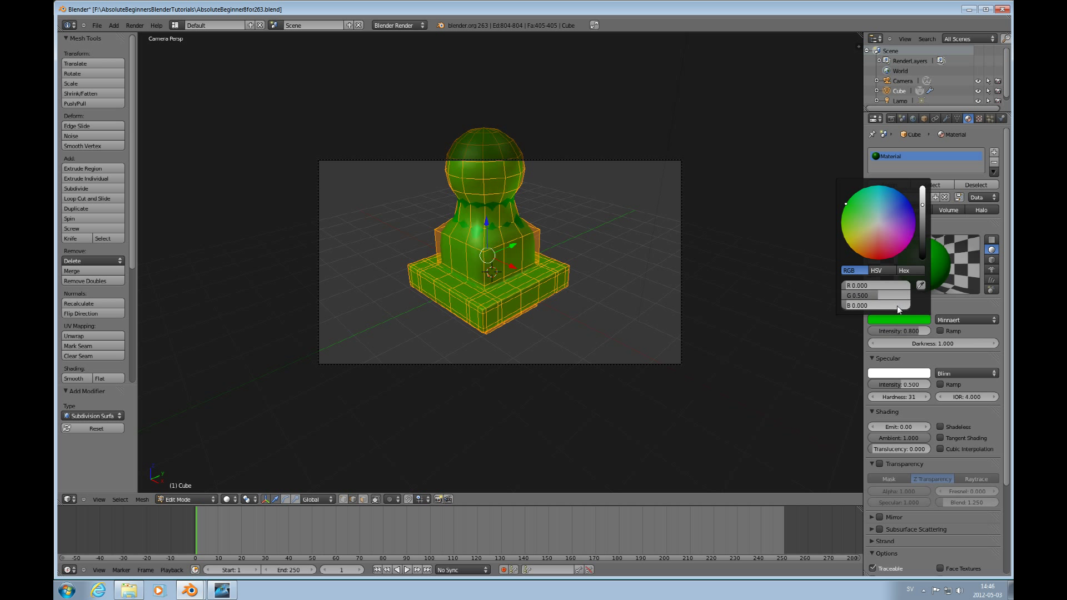
scroll(876, 308, "down", 5)
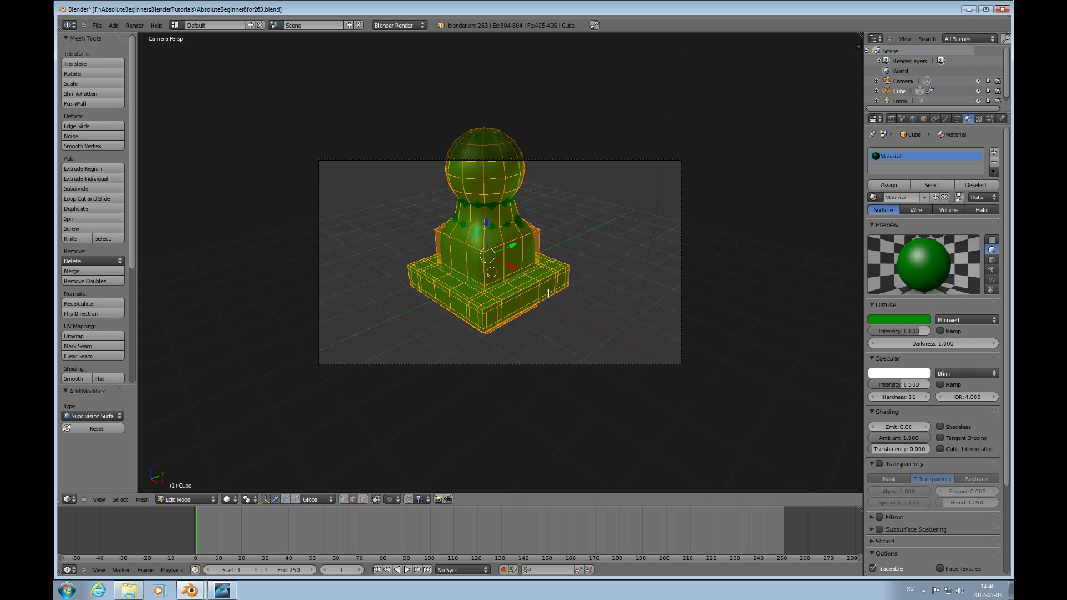
key("F12")
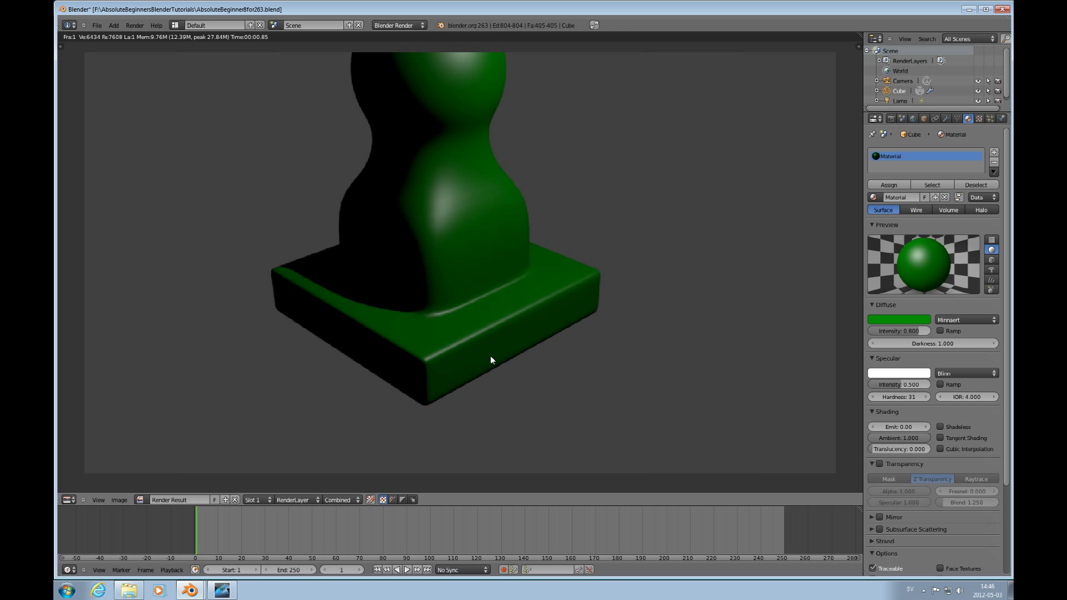
left_click(68, 499)
left_click(83, 489)
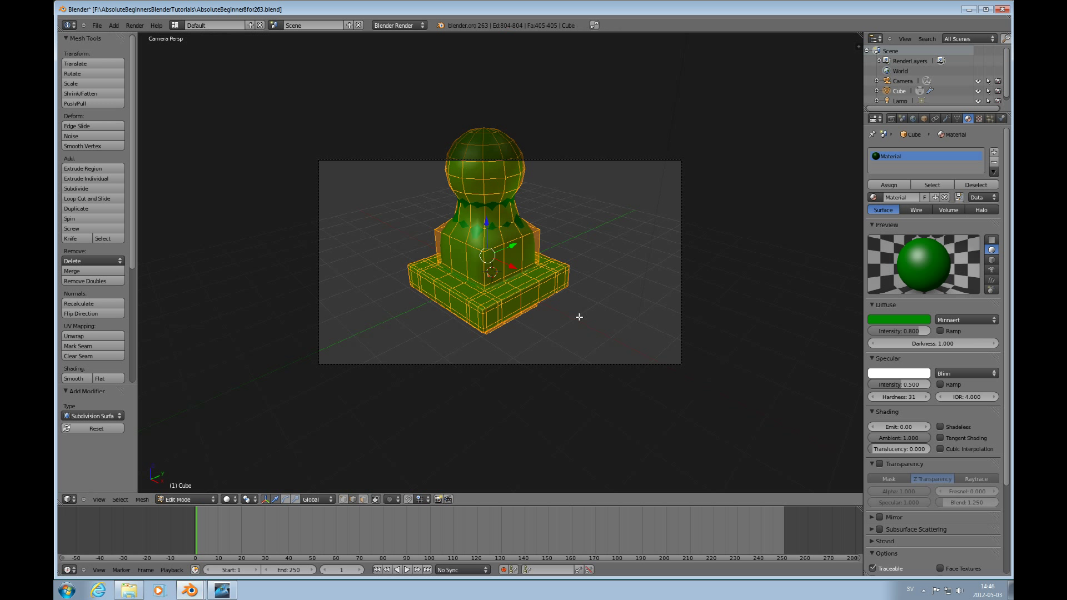
key("Tab")
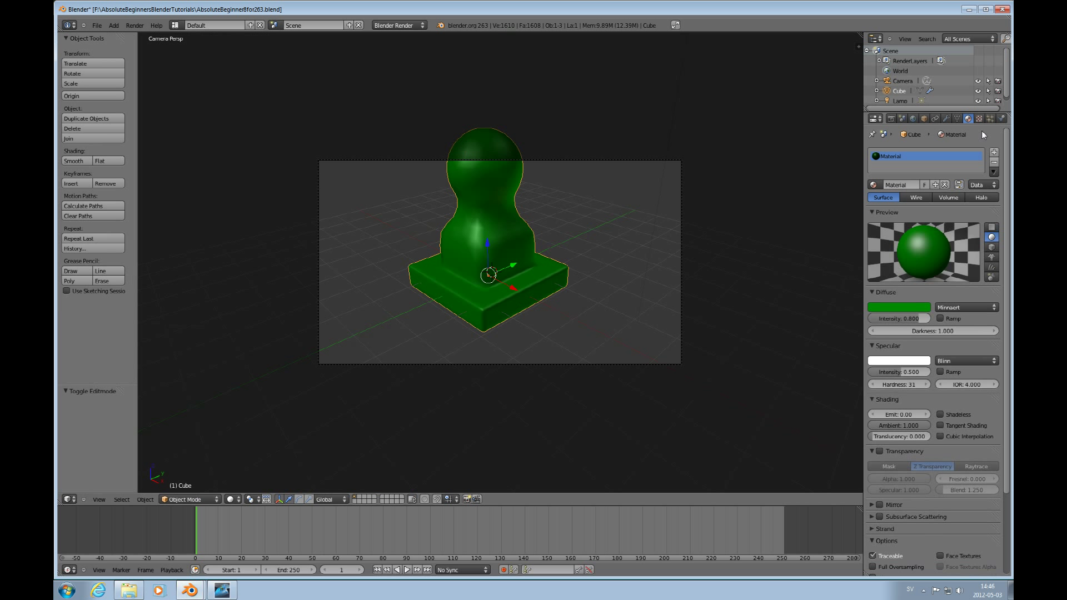
Add an Array modifier to the pawn with a count of 8
left_click(935, 118)
left_click(946, 119)
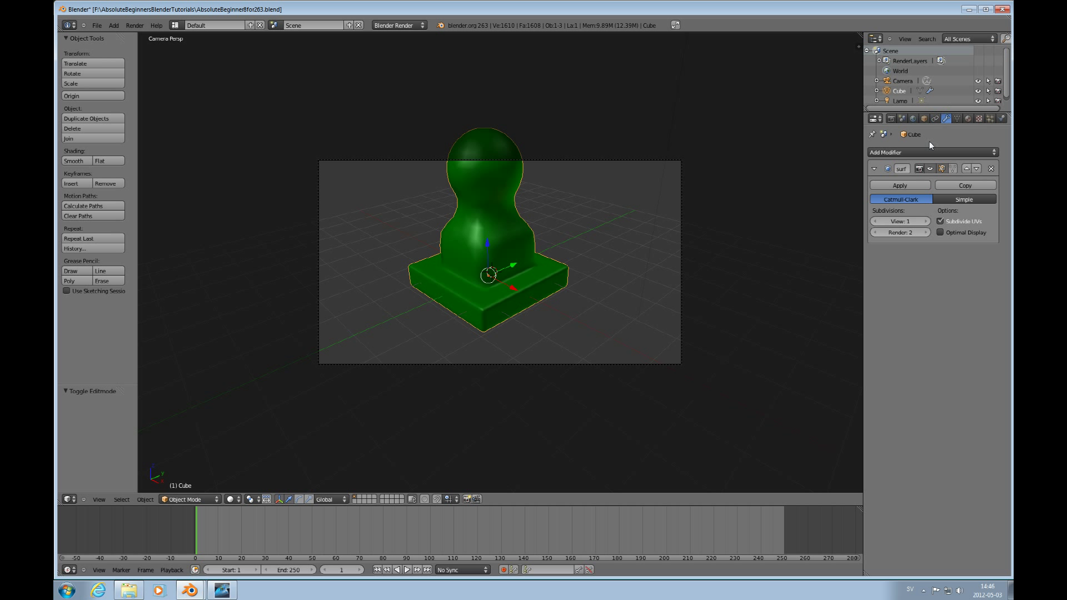
left_click(908, 152)
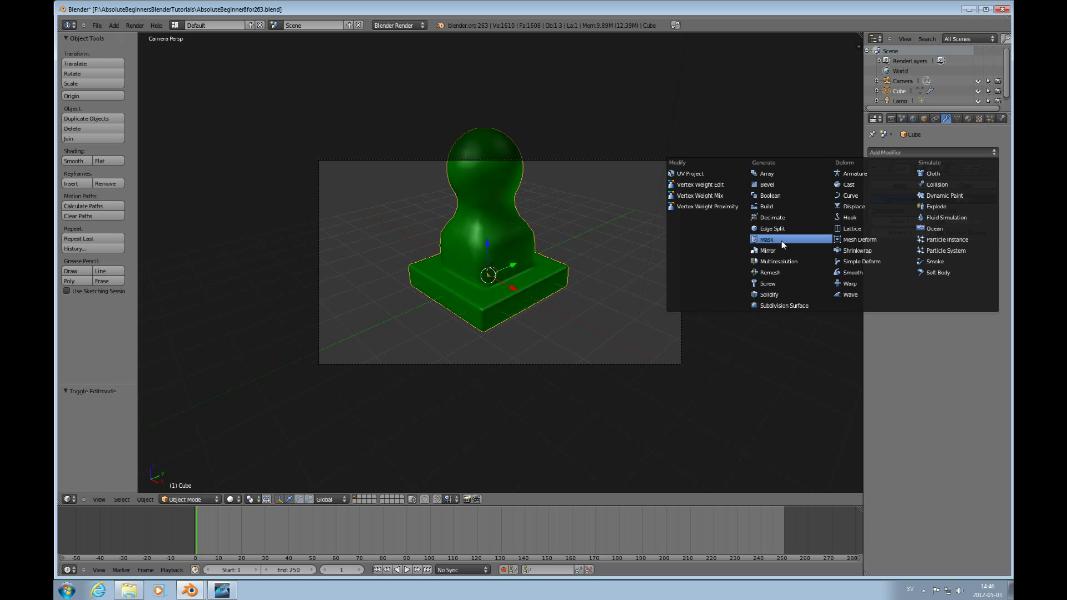
left_click(764, 173)
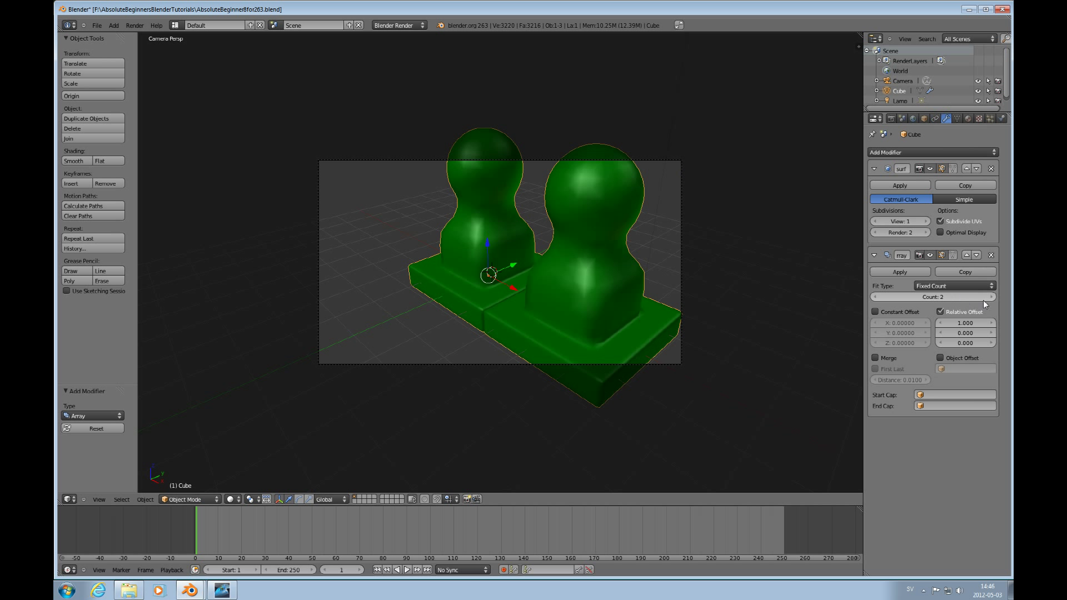
left_click(952, 297)
type("8")
key("Return")
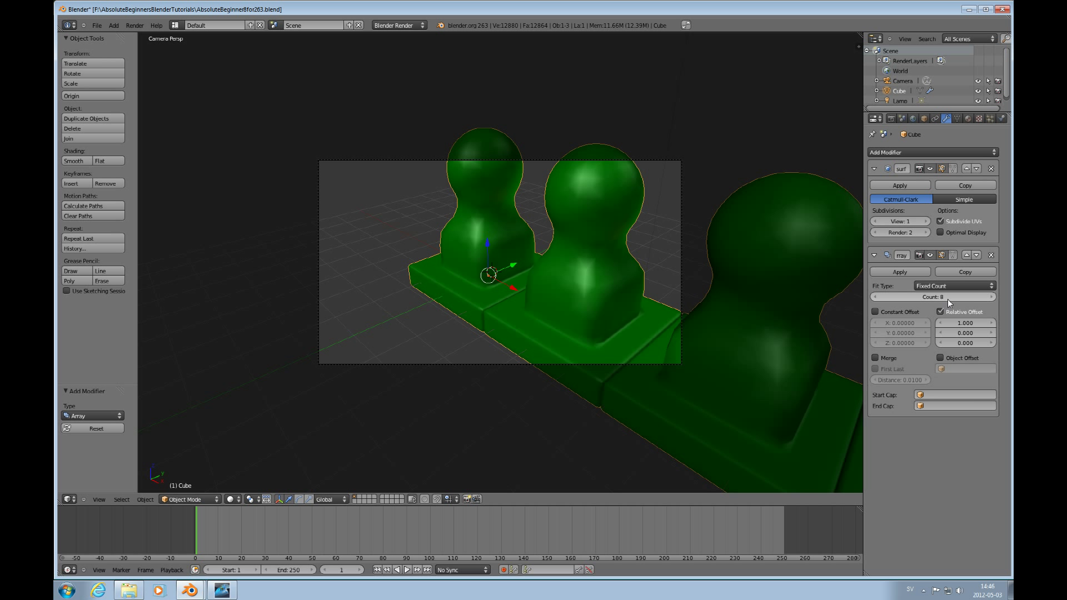
Raise the Array's relative X offset from 1.000 to 1.200
left_click(992, 327)
left_click(992, 327)
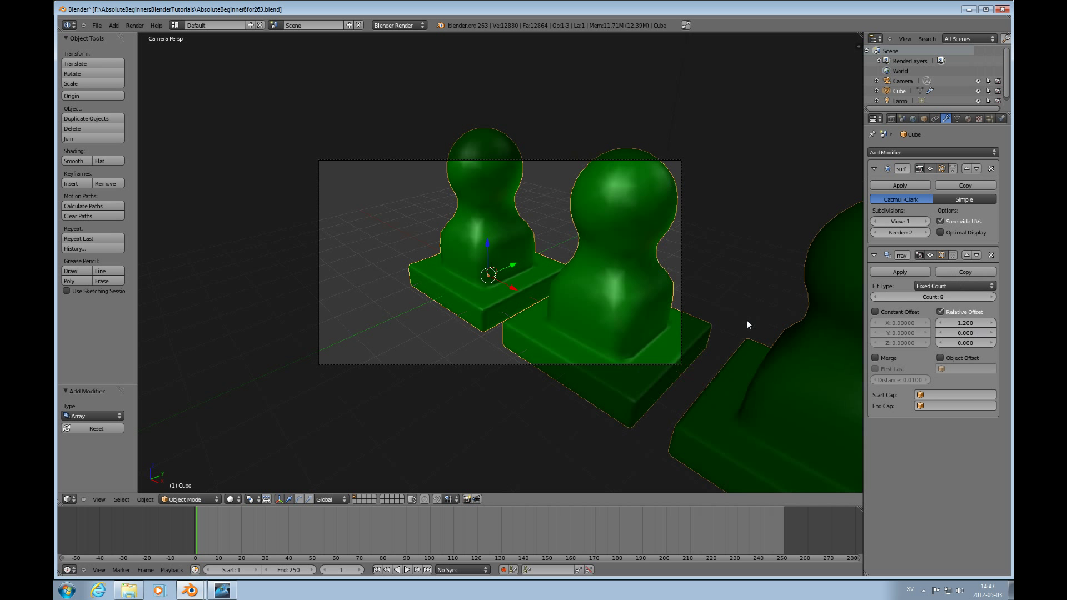
scroll(713, 322, "down", 5)
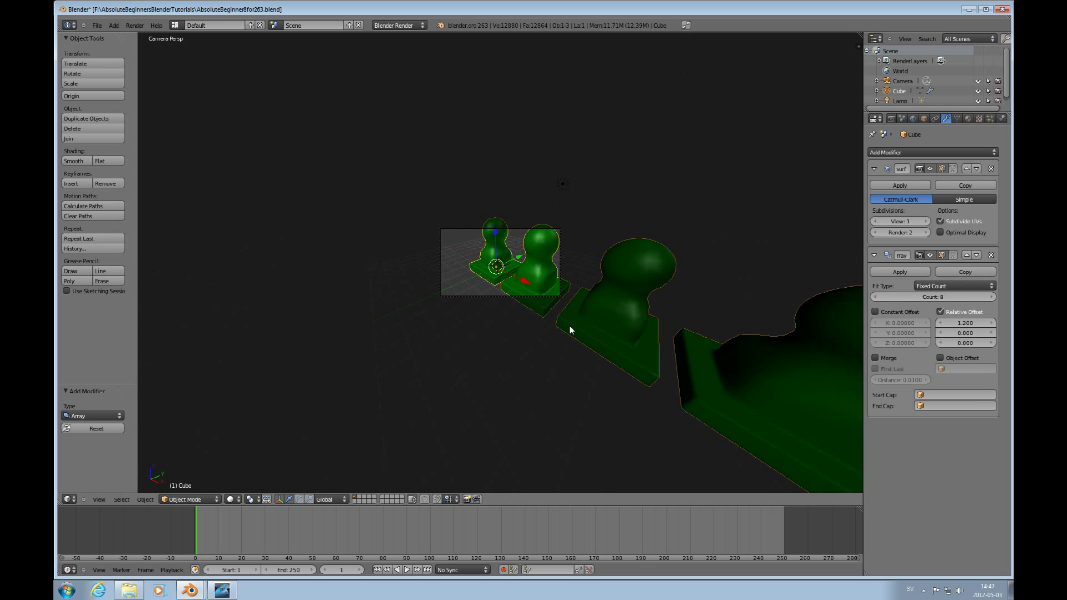
Select the camera and move it along the X axis, then the Y axis
key("KP_0")
scroll(615, 300, "down", 4)
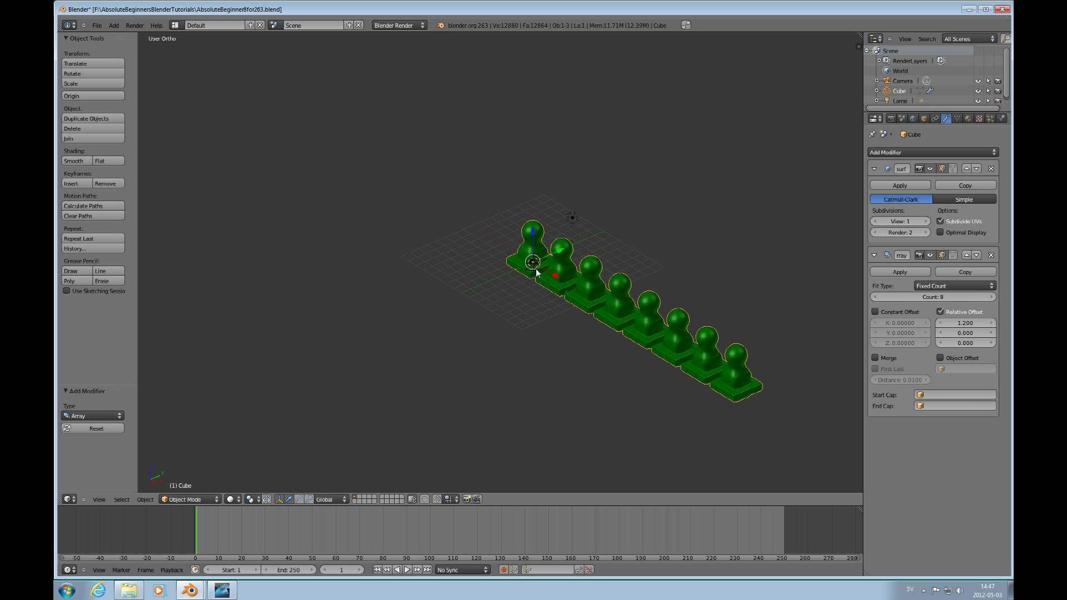
scroll(538, 274, "up", 1)
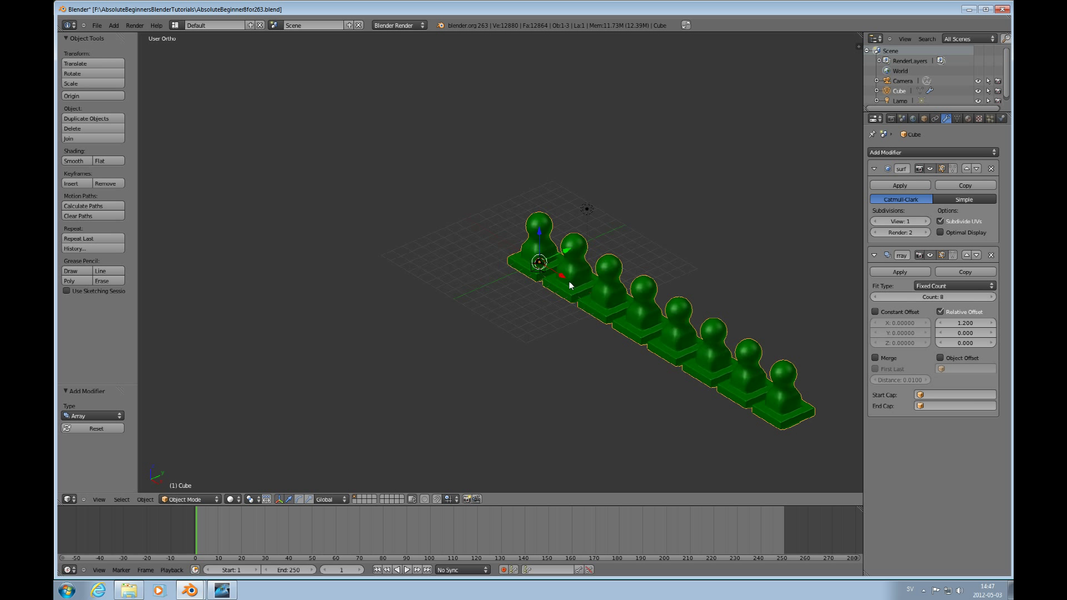
right_click(542, 272)
key("g")
key("x")
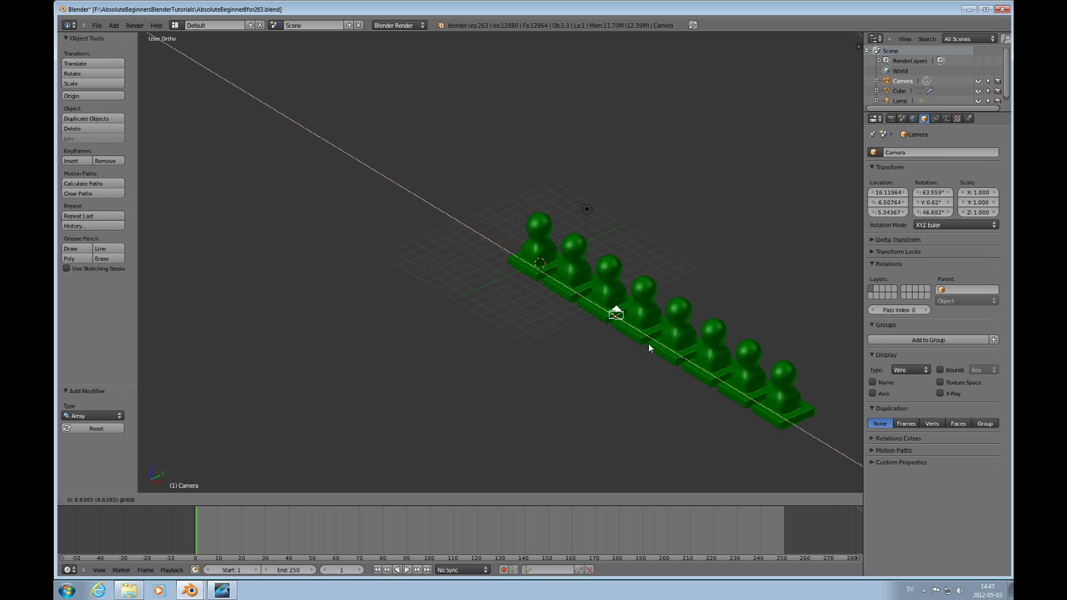
left_click(798, 431)
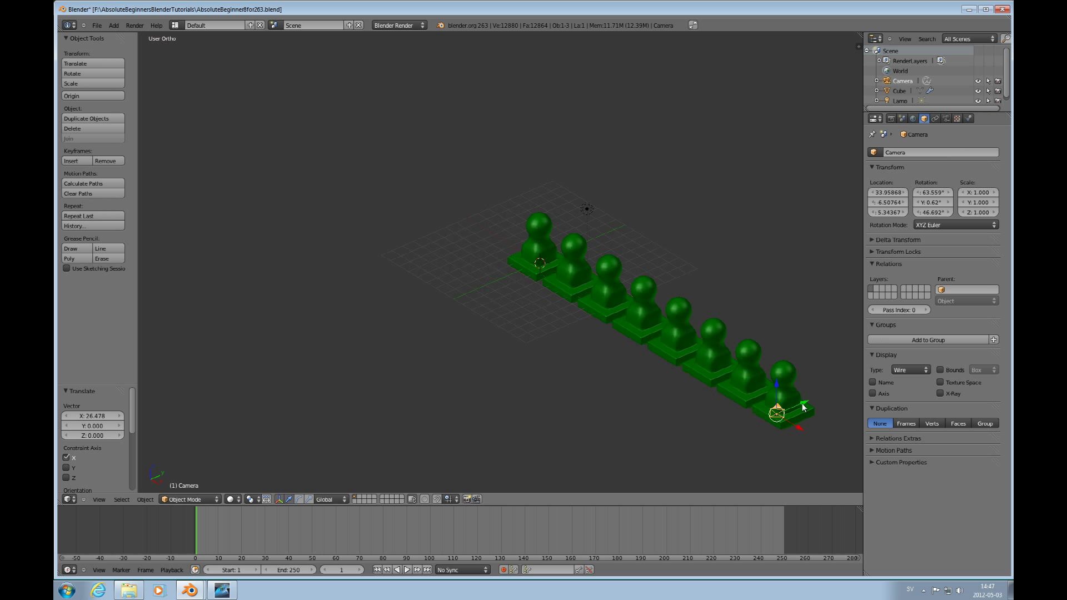
key("g")
key("y")
left_click(705, 450)
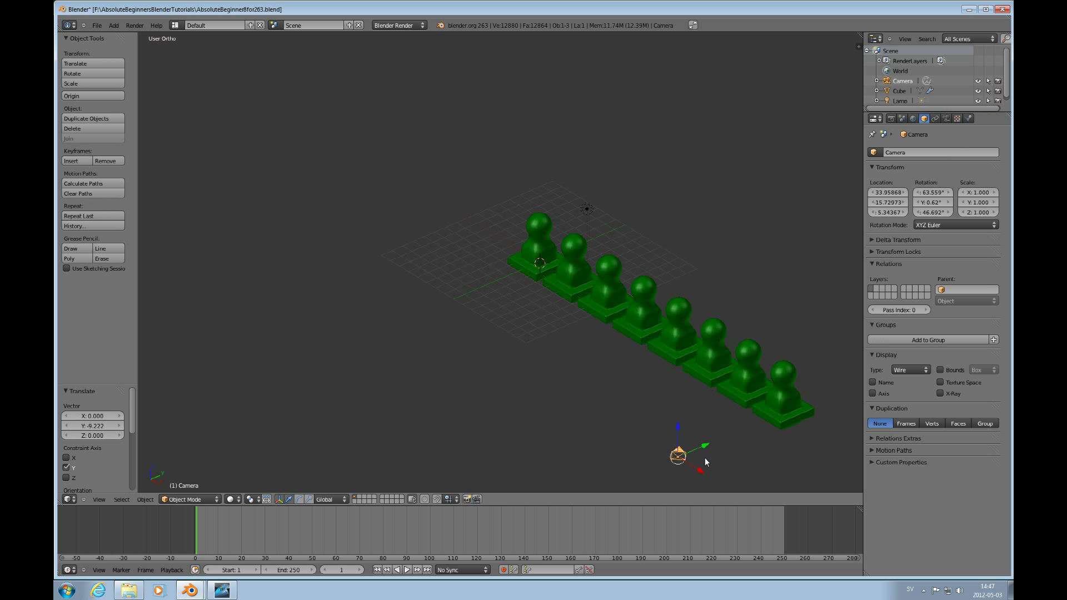
Looking through the camera, move it freely until the whole pawn row is framed
key("KP_0")
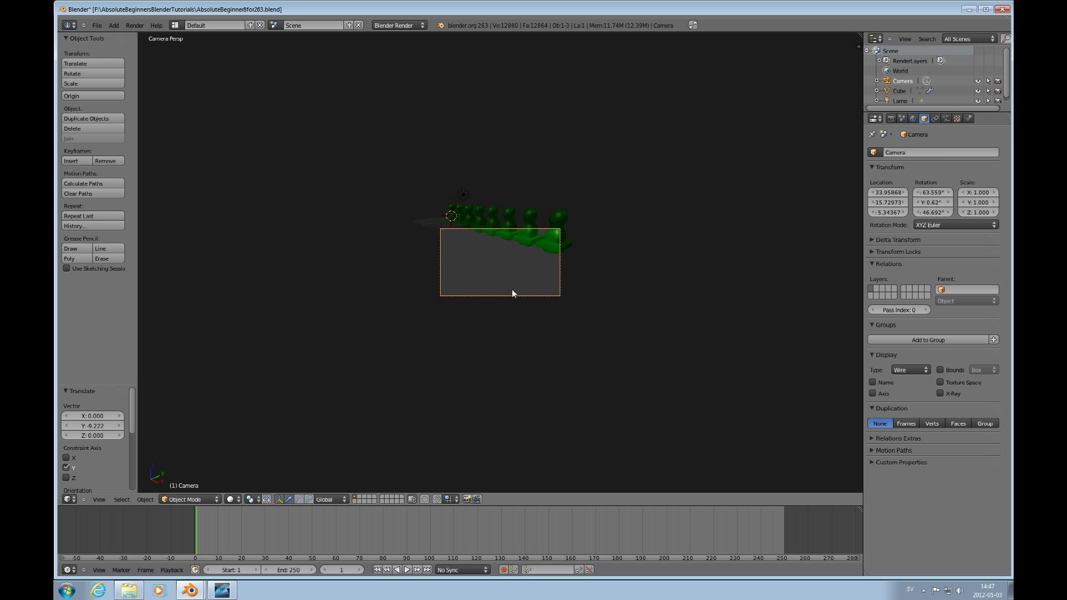
key("g")
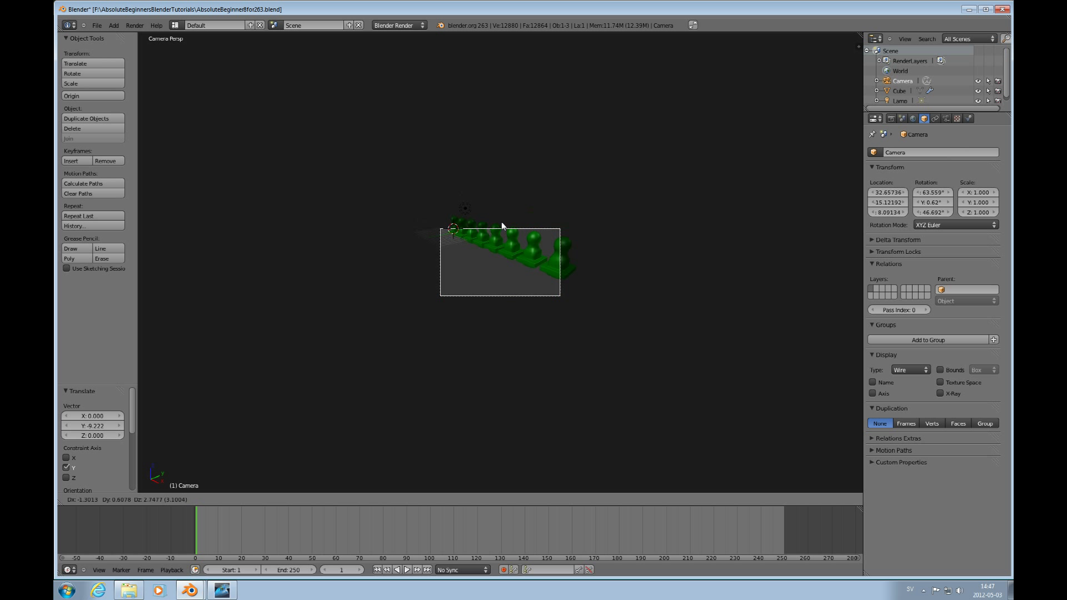
left_click(494, 170)
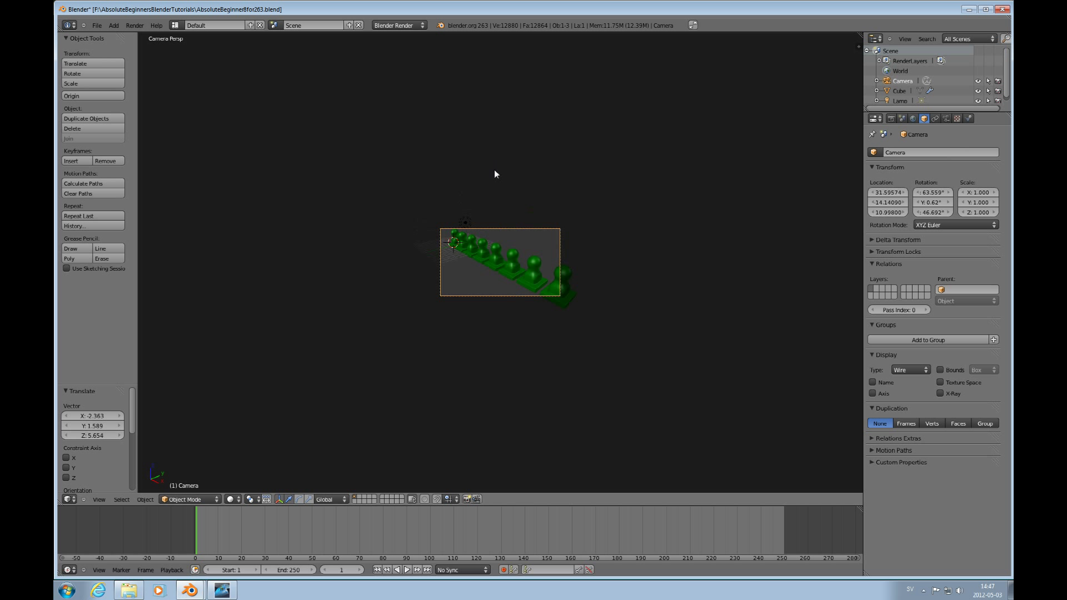
right_click(467, 225)
Move the lamp along Y and then freely, and render a test image
key("g")
key("y")
left_click(412, 237)
key("g")
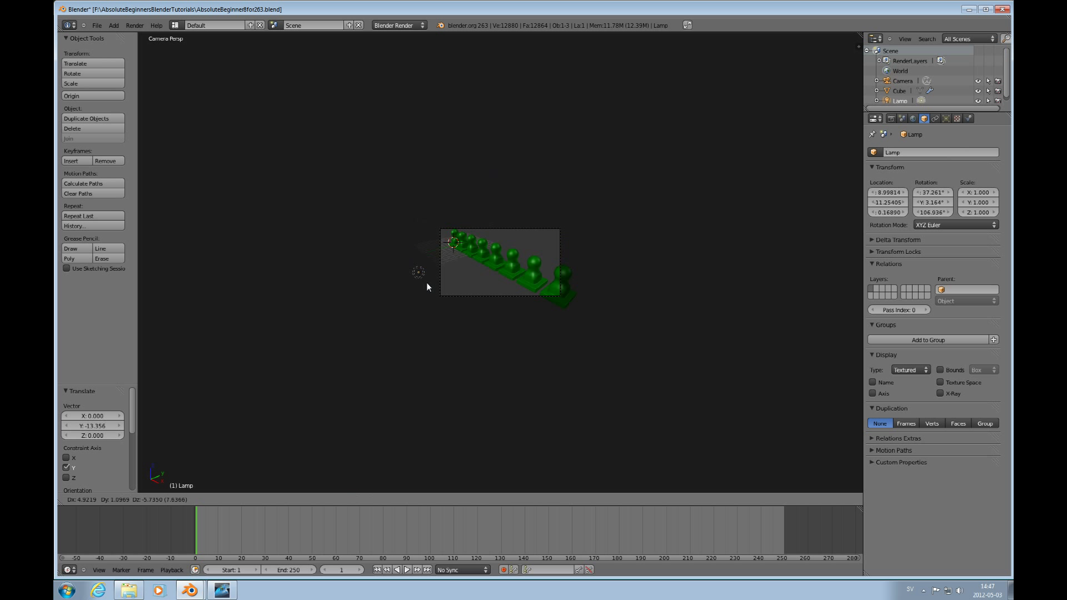
left_click(428, 289)
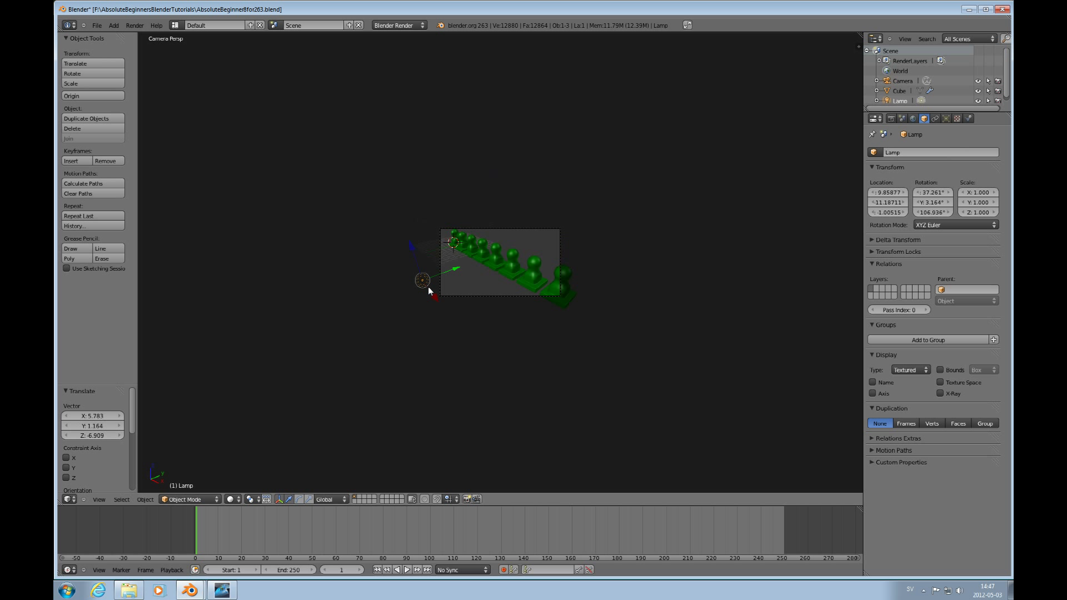
key("F12")
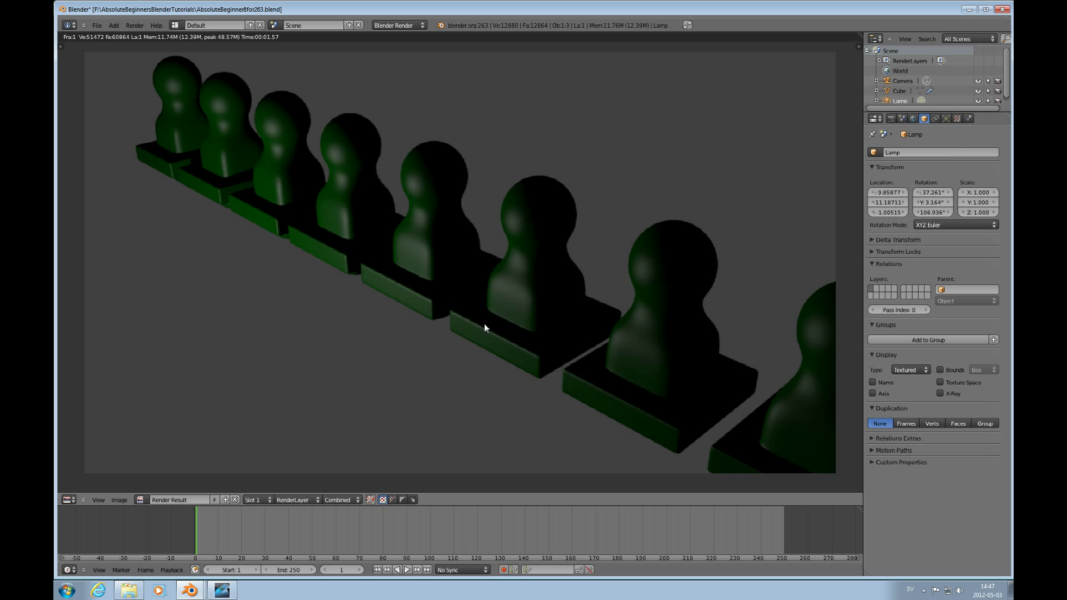
left_click(68, 499)
left_click(83, 486)
Raise the lamp 6.931 units along Z and render the lit pawn row again
key("g")
key("z")
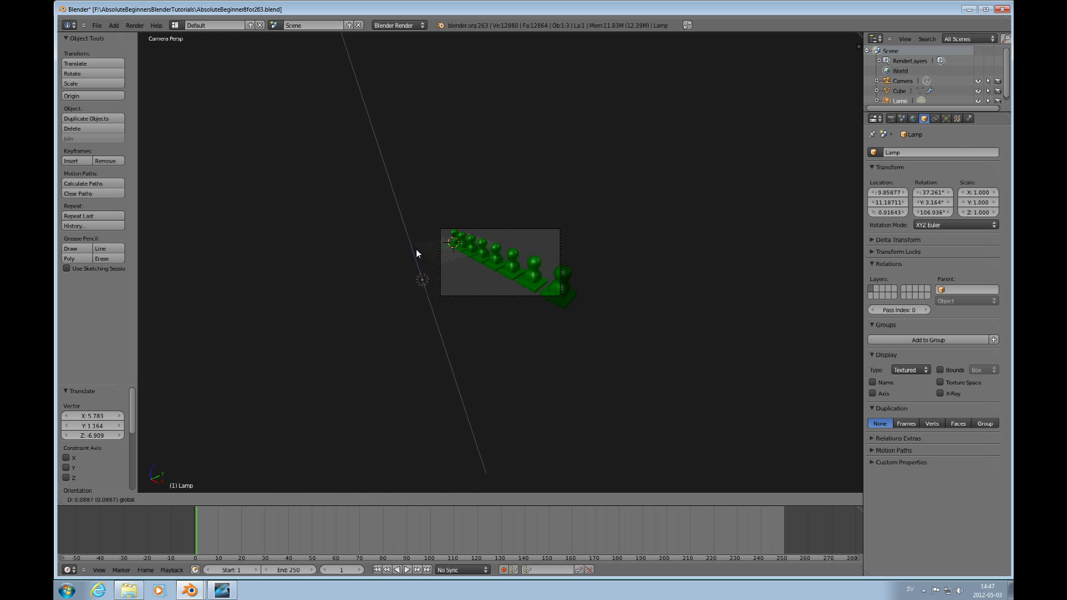
left_click(415, 240)
key("F12")
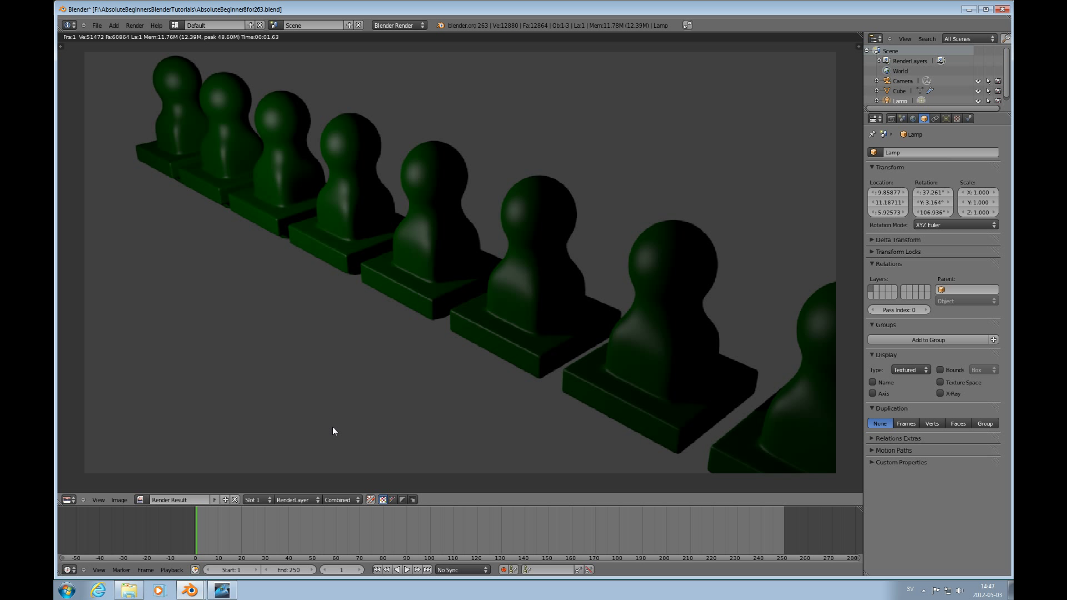
left_click(70, 499)
left_click(81, 491)
scroll(538, 342, "up", 2)
scroll(538, 343, "down", 2)
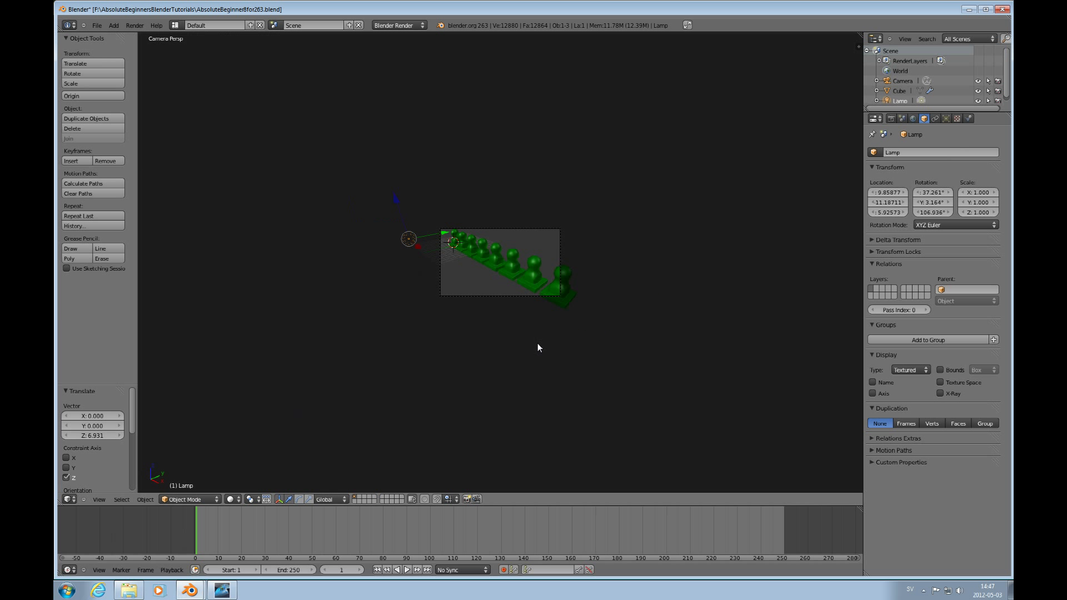
scroll(528, 342, "up", 5)
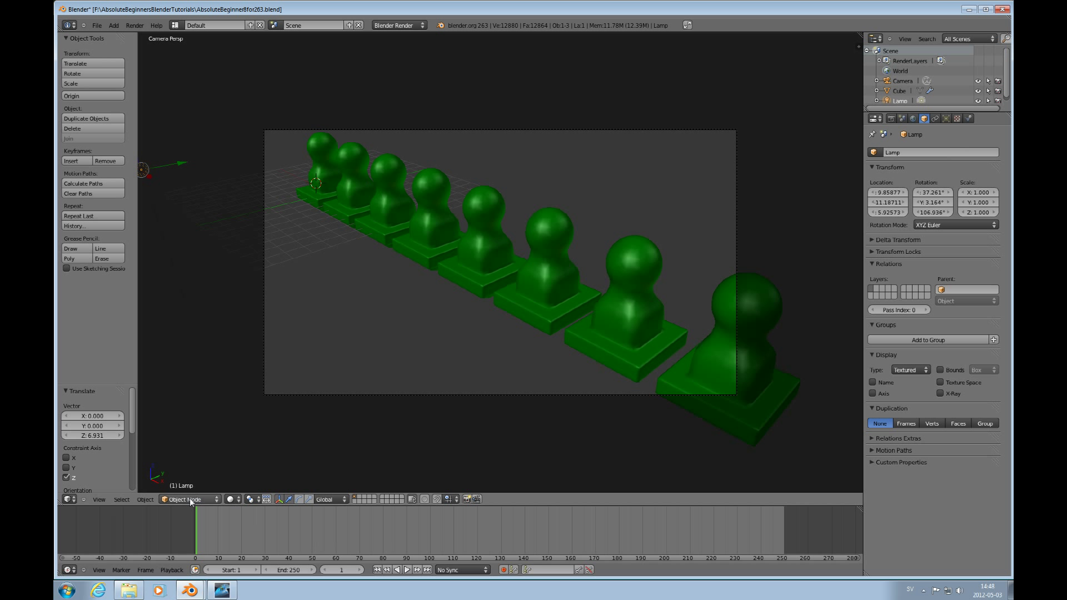
left_click(76, 499)
Select the pawn array, switch to front view, and enter Edit Mode on the first pawn
right_click(474, 274)
key("KP_1")
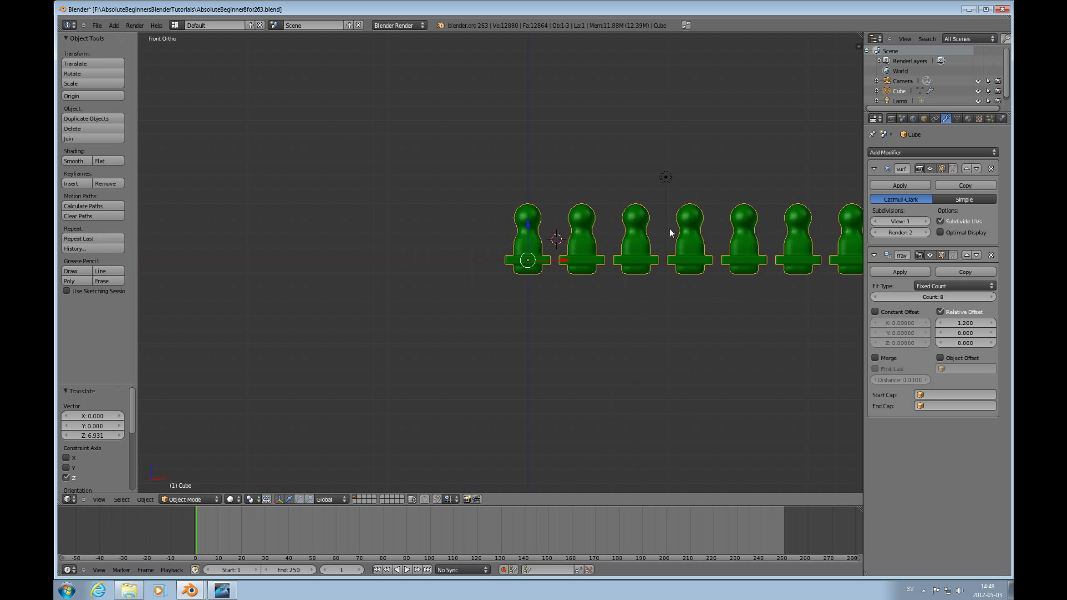
key("Tab")
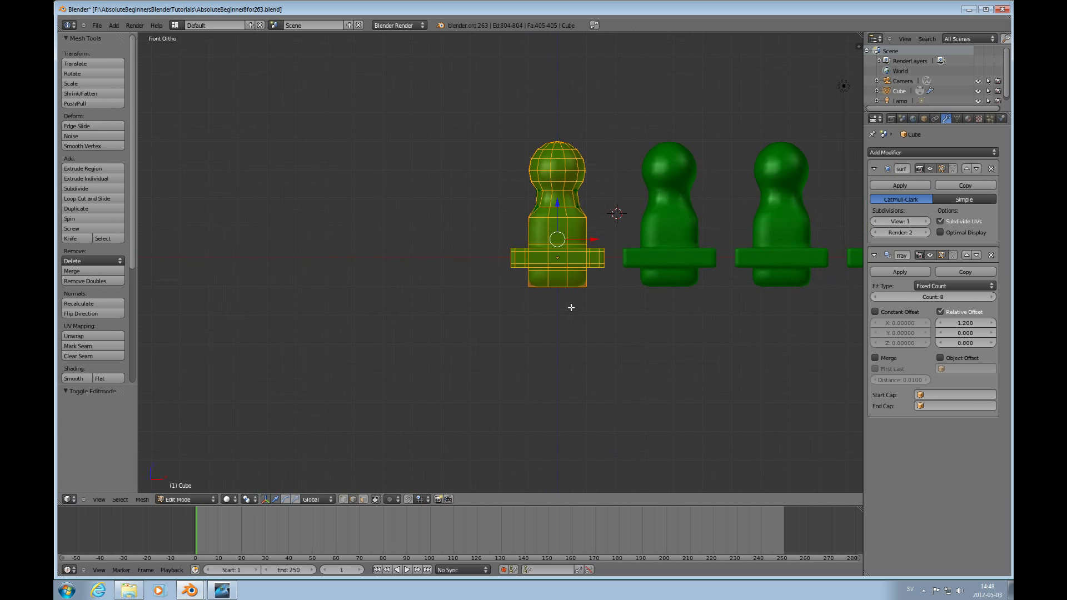
scroll(572, 304, "up", 5)
scroll(572, 304, "up", 3)
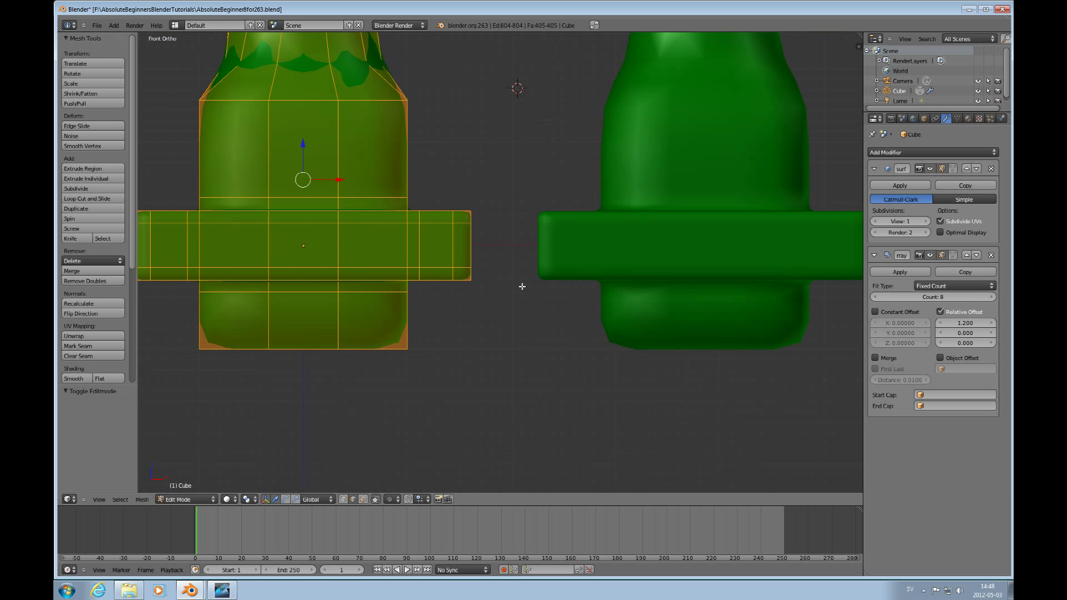
middle_click_drag(485, 281, 469, 309)
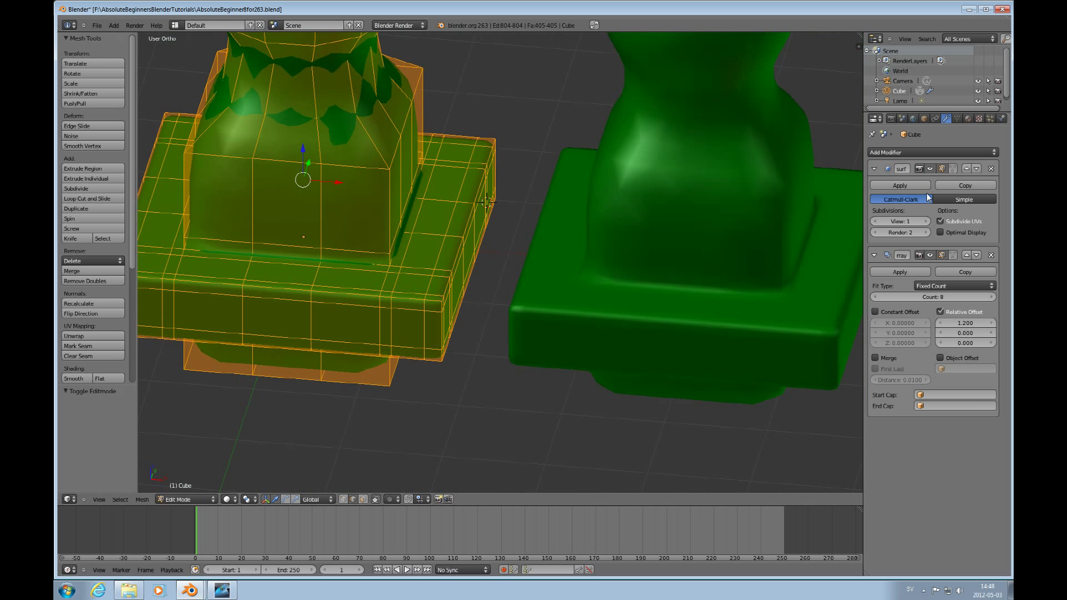
Orbit and zoom to inspect the first pawn's base beside the smoothed array copies
scroll(435, 306, "up", 2)
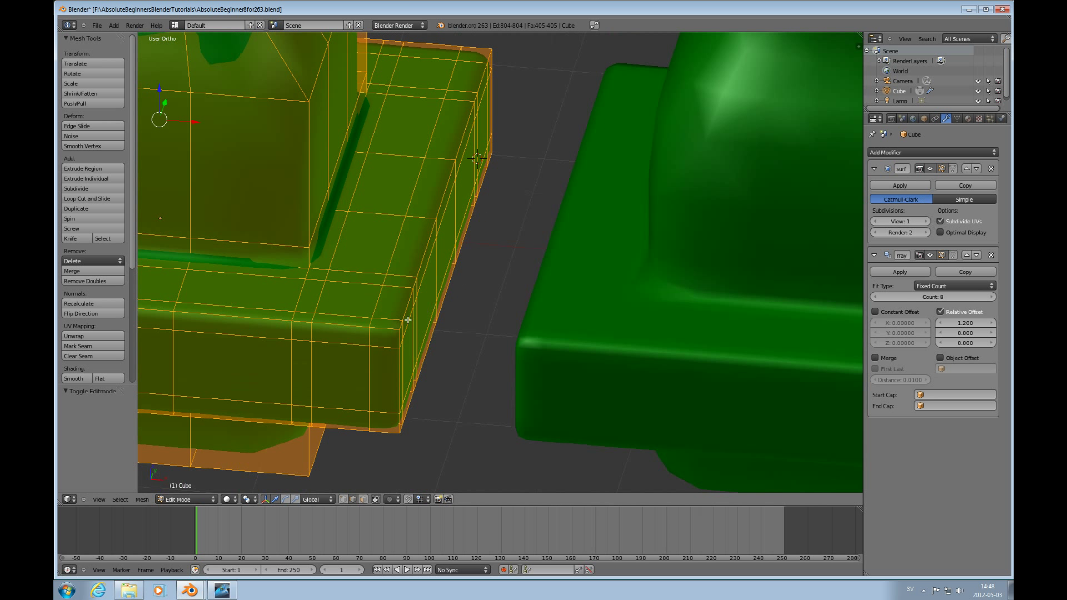
scroll(374, 284, "down", 1)
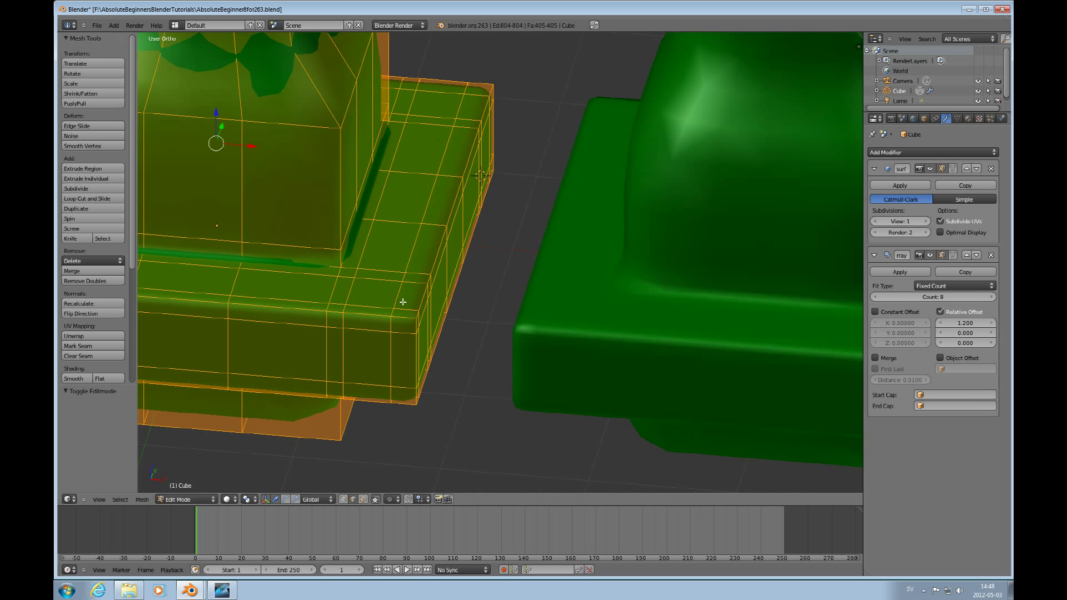
scroll(406, 270, "down", 2)
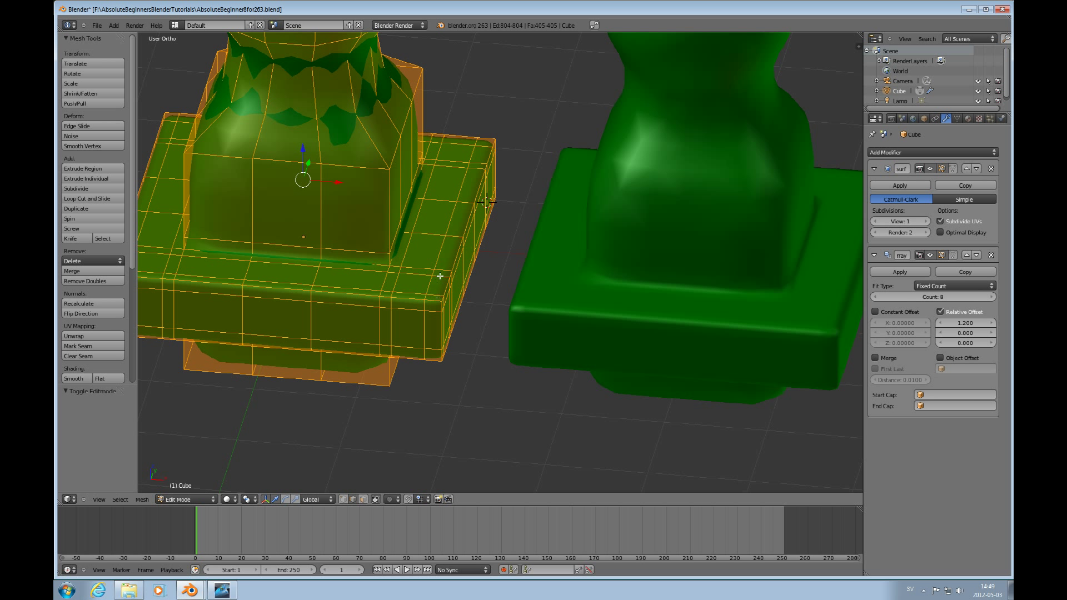
scroll(440, 273, "down", 5)
middle_click_drag(491, 346, 495, 307)
scroll(496, 307, "up", 5)
scroll(497, 306, "up", 2)
scroll(462, 260, "down", 2)
mouse_move(507, 274)
middle_mouse_down()
mouse_move(483, 284)
mouse_move(494, 285)
middle_mouse_up()
scroll(495, 284, "down", 8)
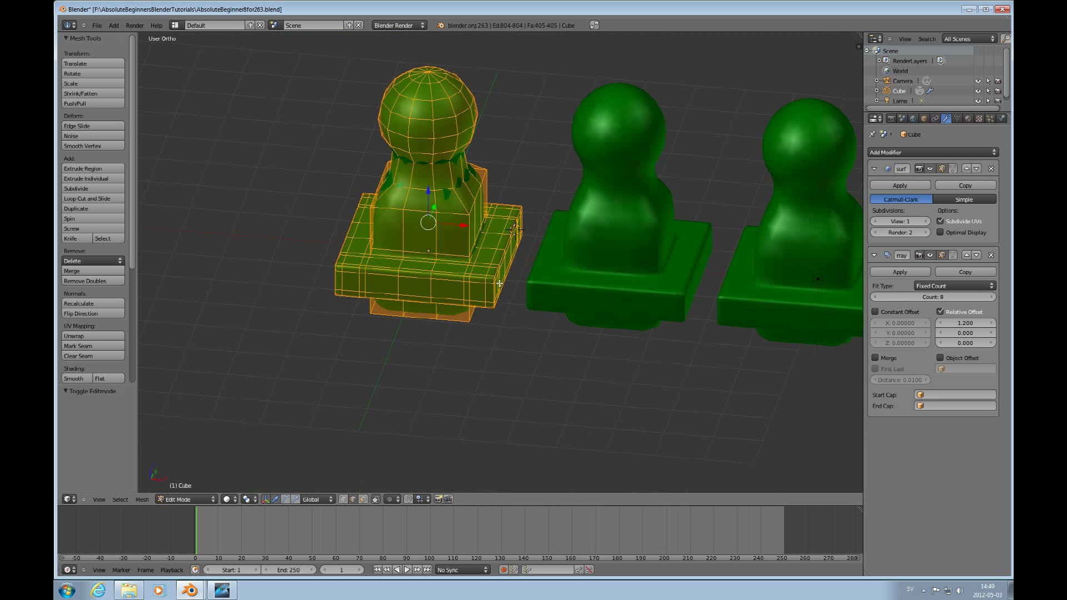